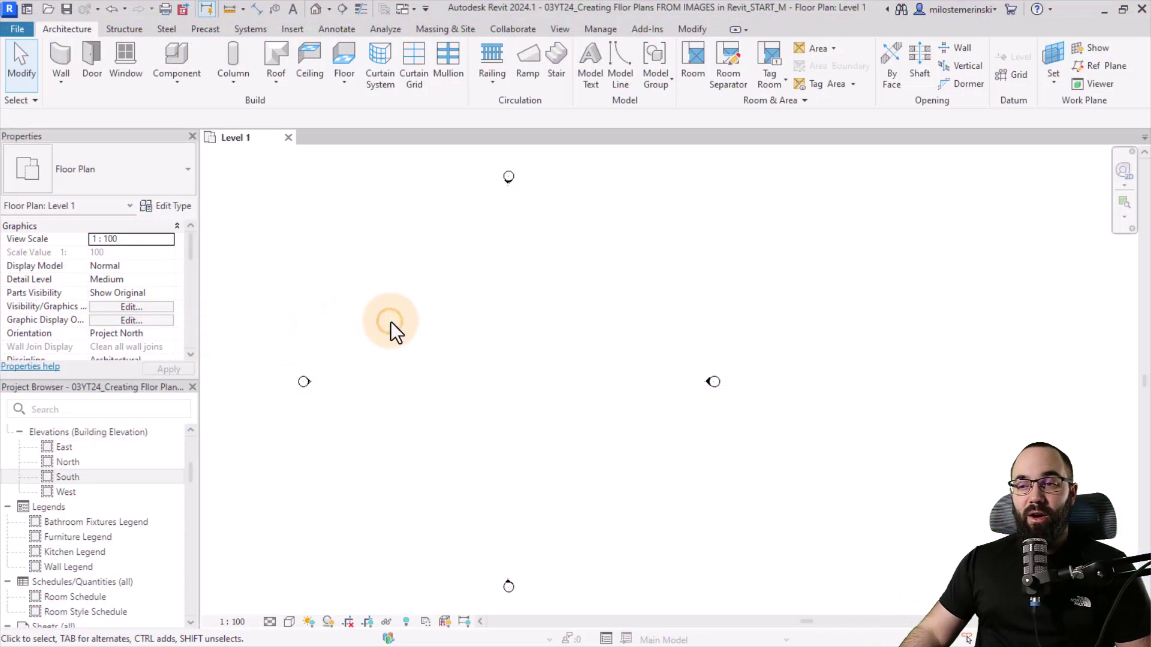
Import Floor_Plan_A.jpg as an image into the Level 1 plan from the Insert tab.
middle_drag(402, 343, 393, 340)
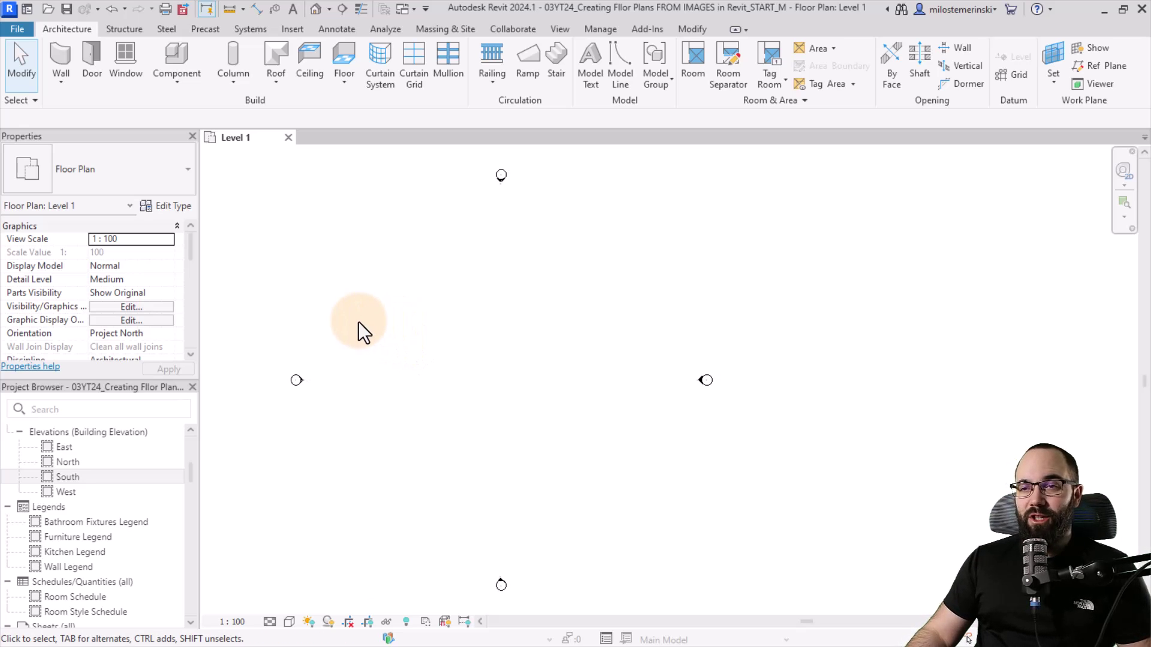
click(290, 29)
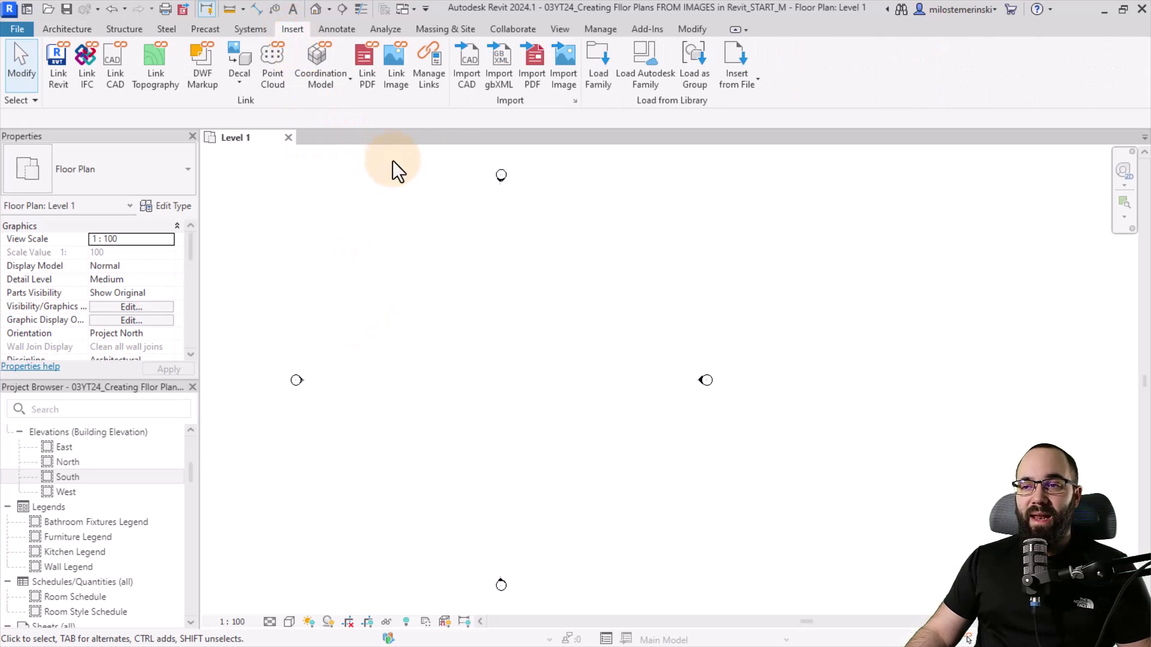
click(556, 87)
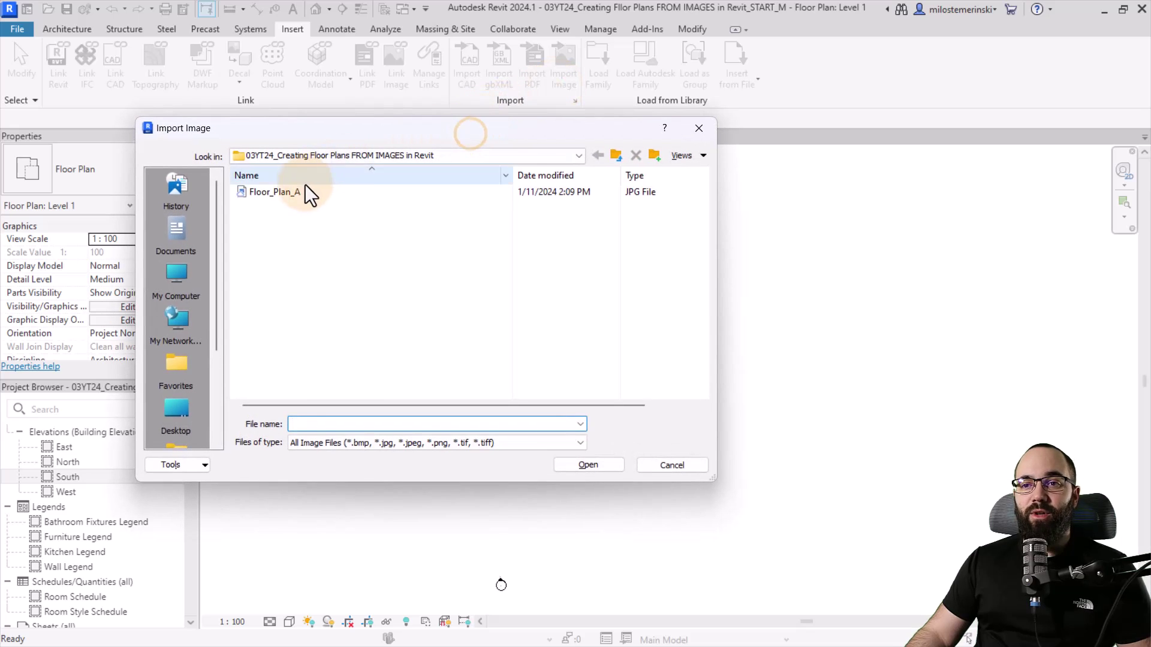
click(269, 191)
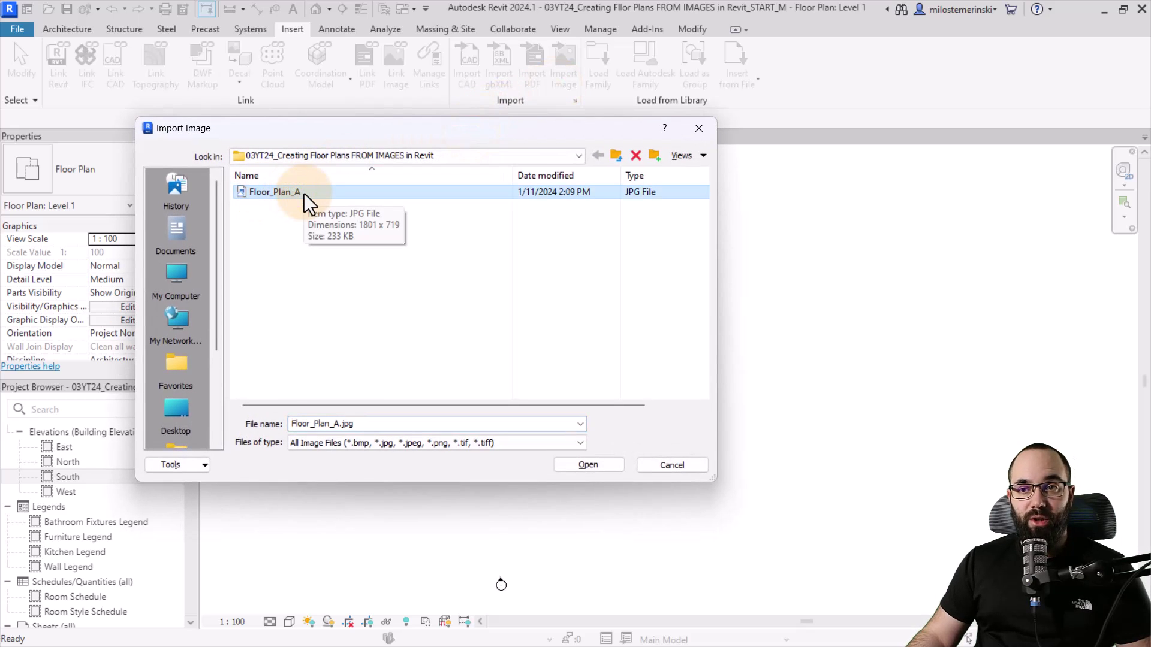
click(594, 464)
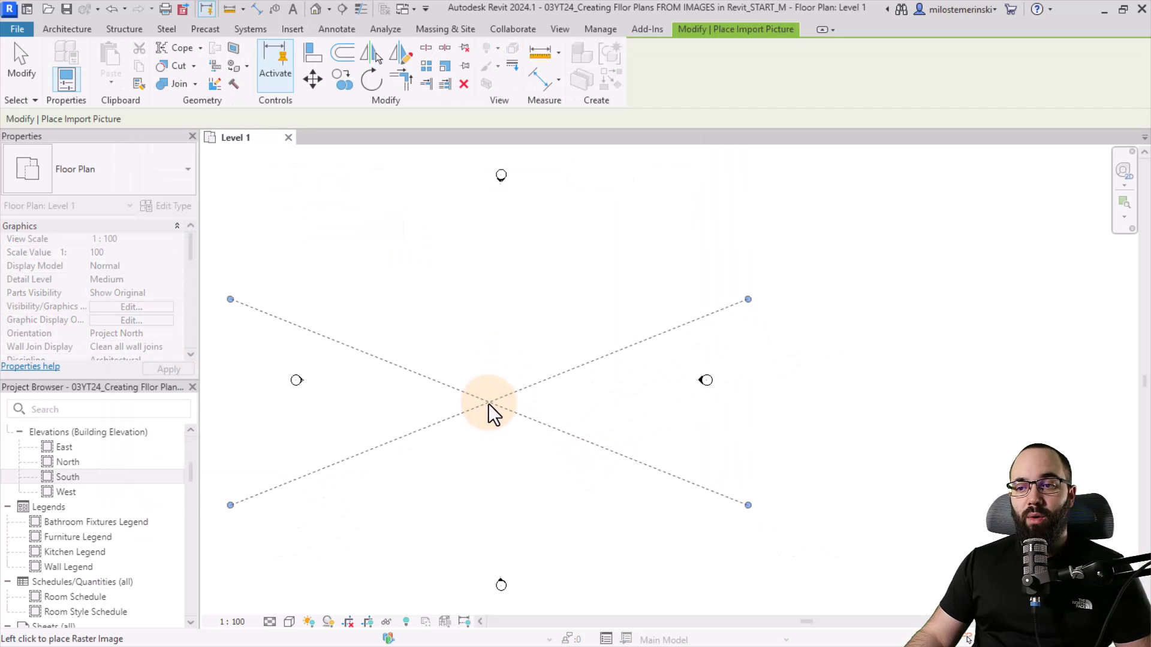
Place Floor_Plan_A.jpg in the view and nudge it up and right inside the elevation markers.
click(489, 403)
drag(470, 298, 498, 286)
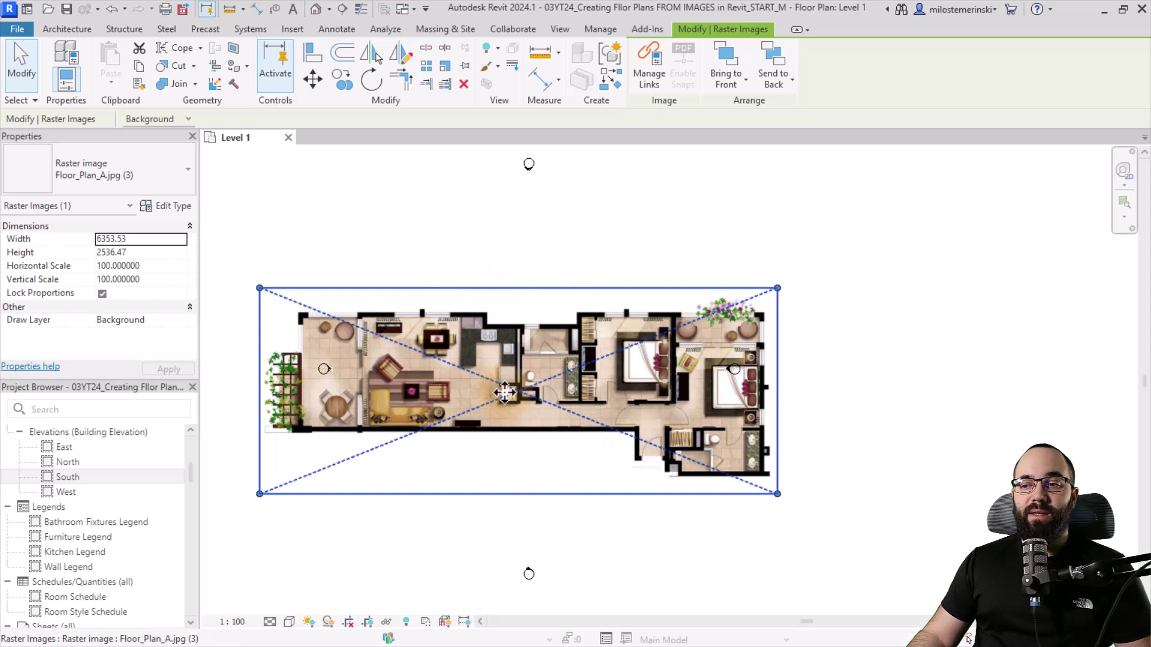
scroll(515, 396, up, 2)
scroll(503, 365, up, 1)
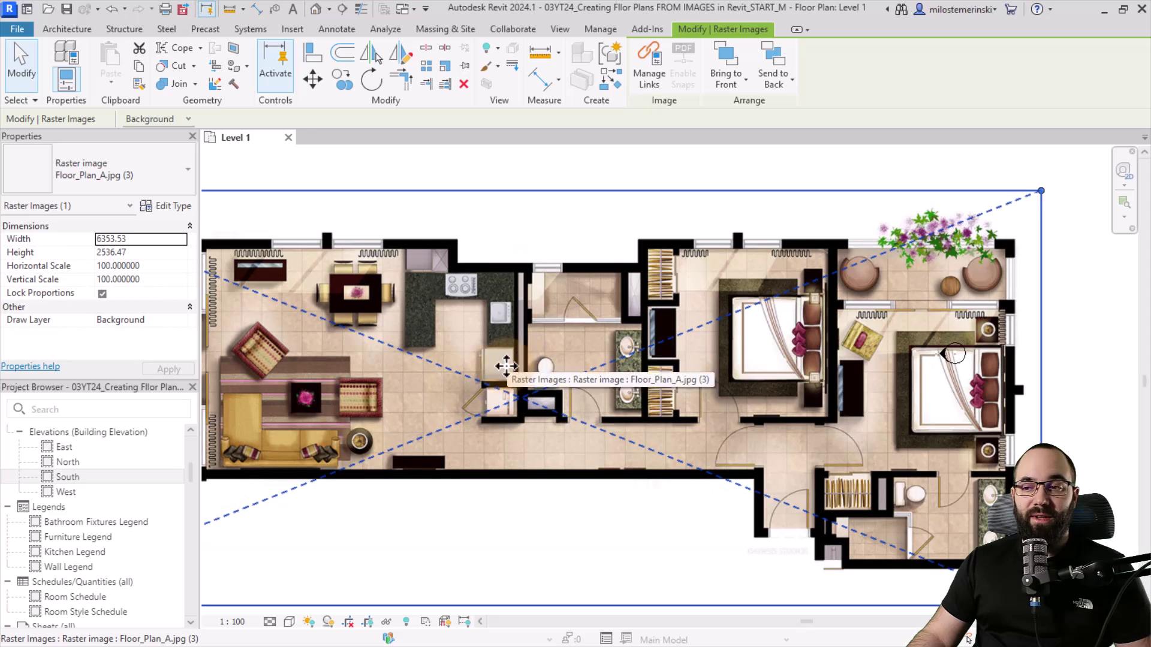
scroll(544, 351, down, 1)
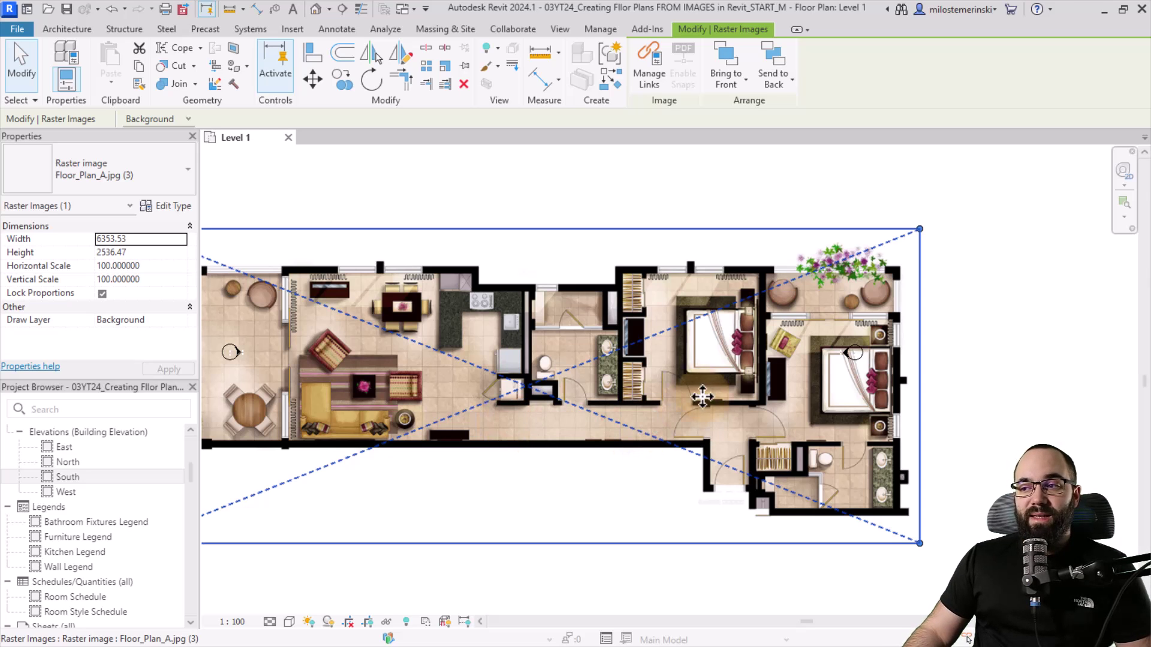
Zoom in on the placed image to inspect the kitchen area.
scroll(617, 337, up, 1)
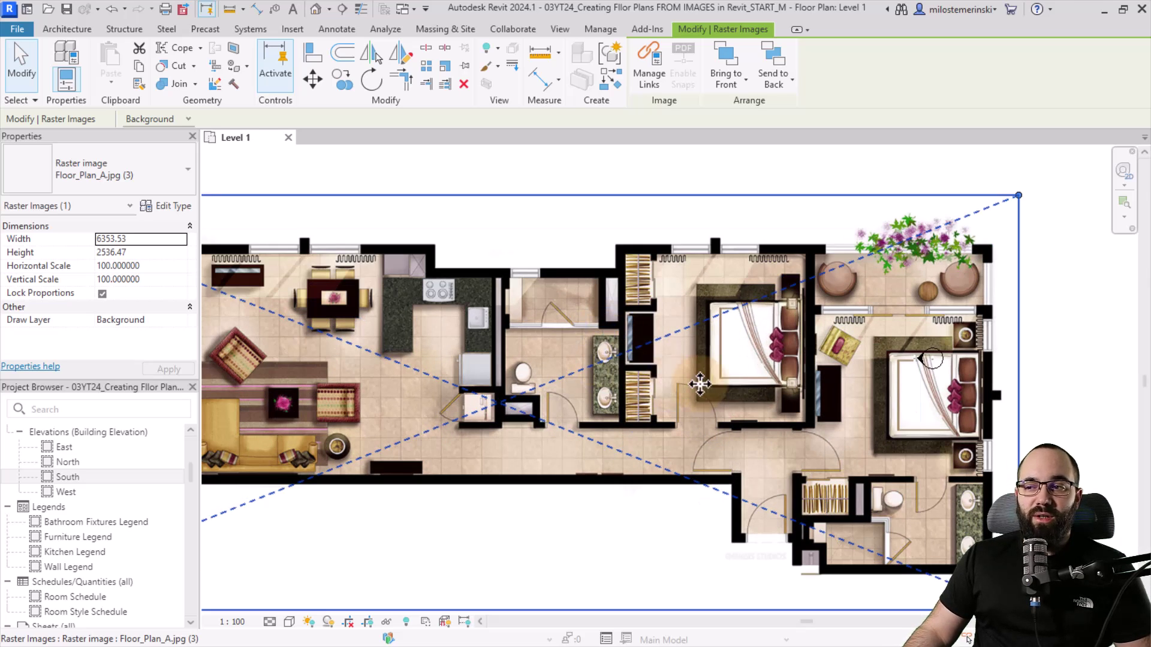
scroll(797, 324, up, 2)
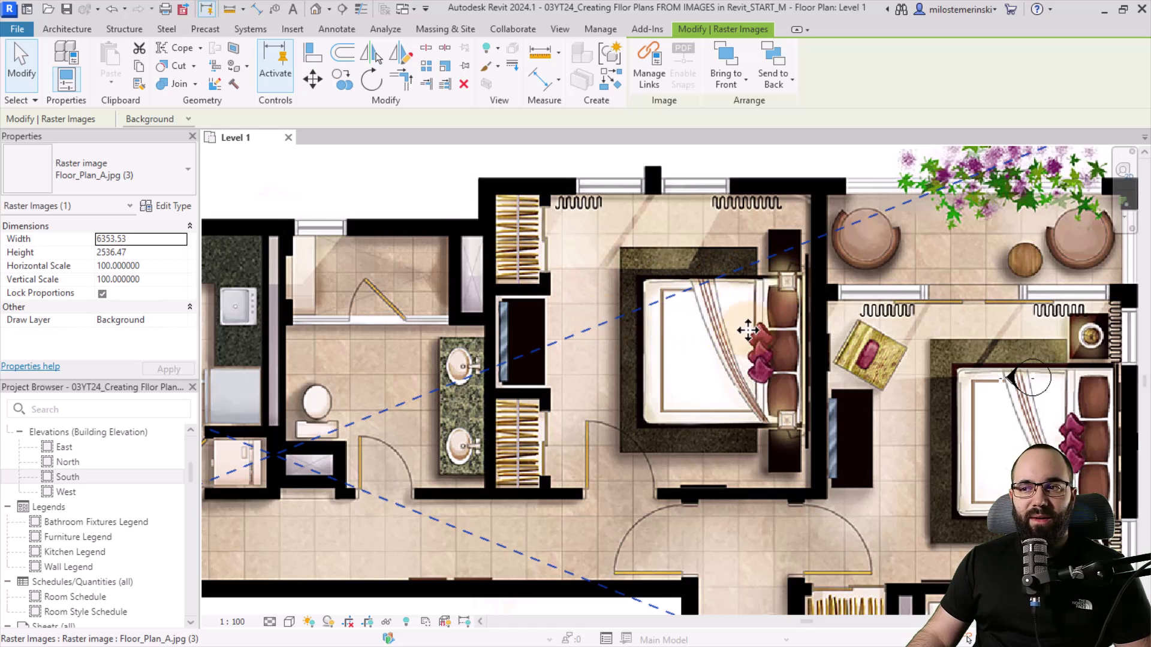
scroll(751, 379, down, 2)
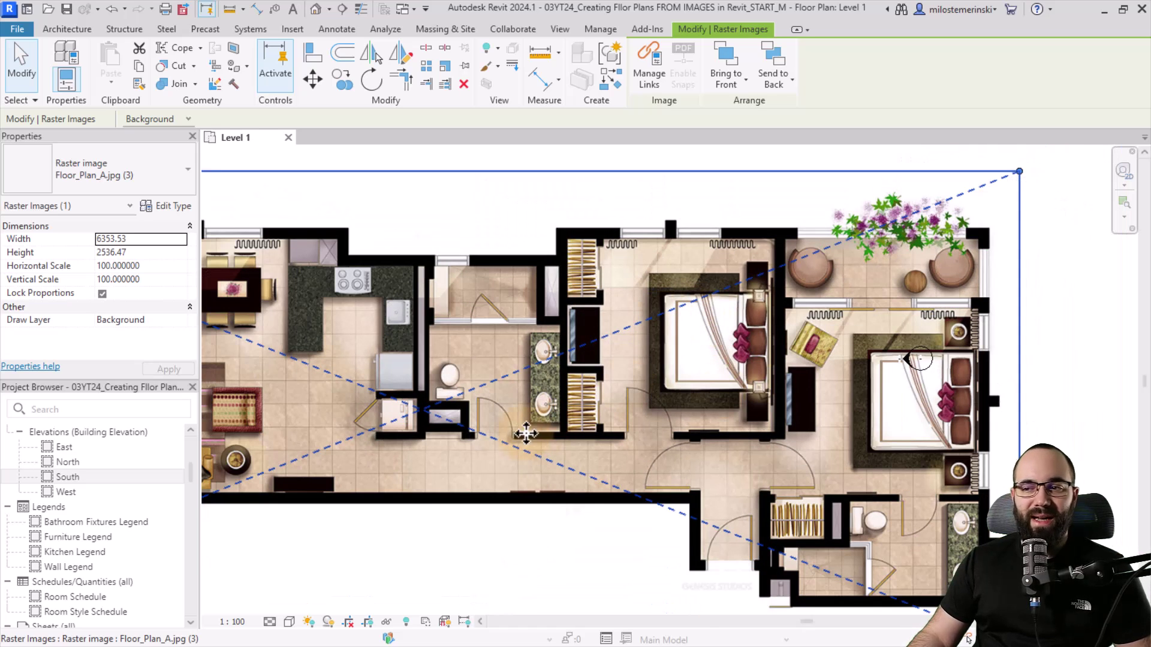
scroll(395, 330, up, 4)
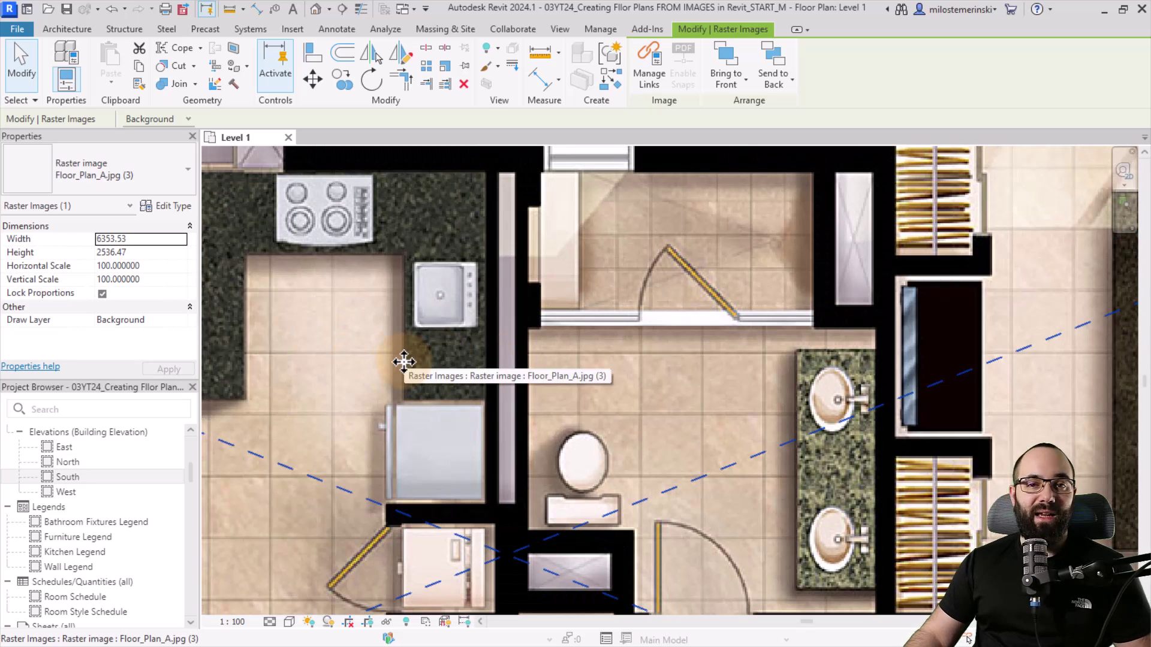
scroll(403, 359, down, 3)
scroll(420, 360, up, 2)
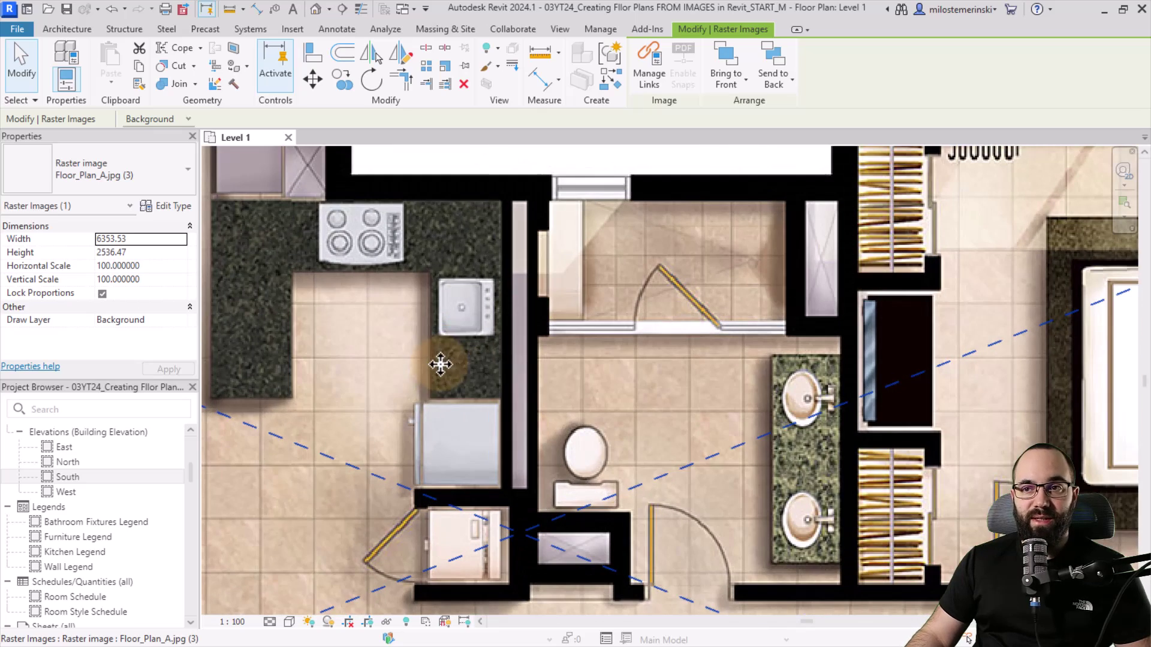
scroll(439, 369, up, 5)
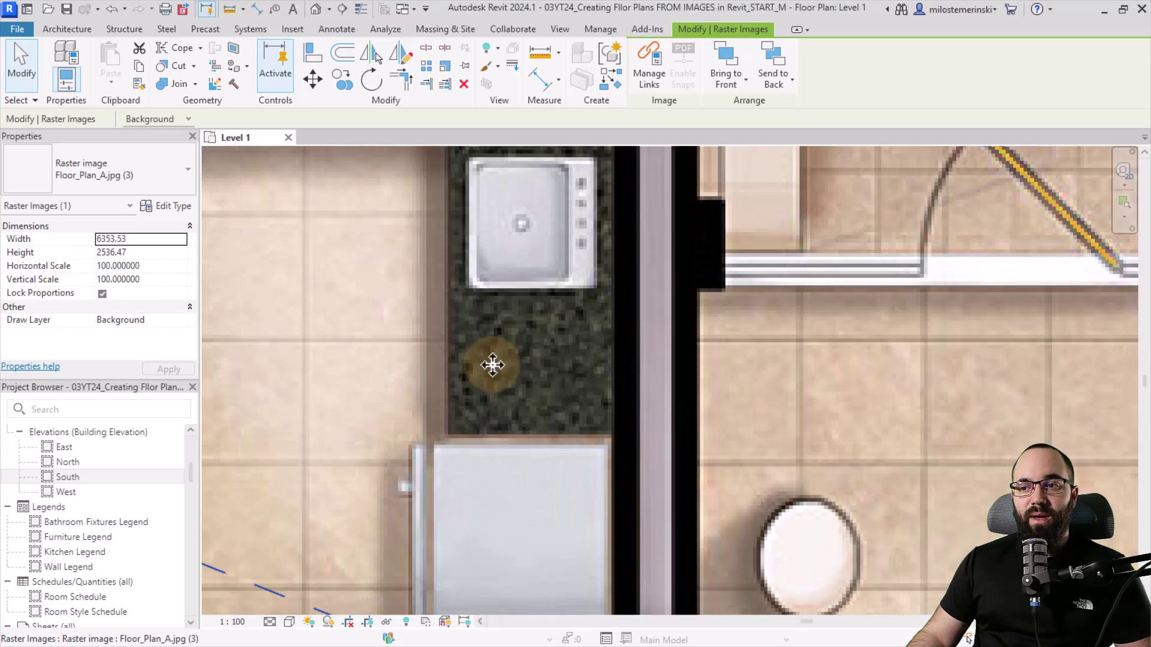
scroll(521, 354, down, 1)
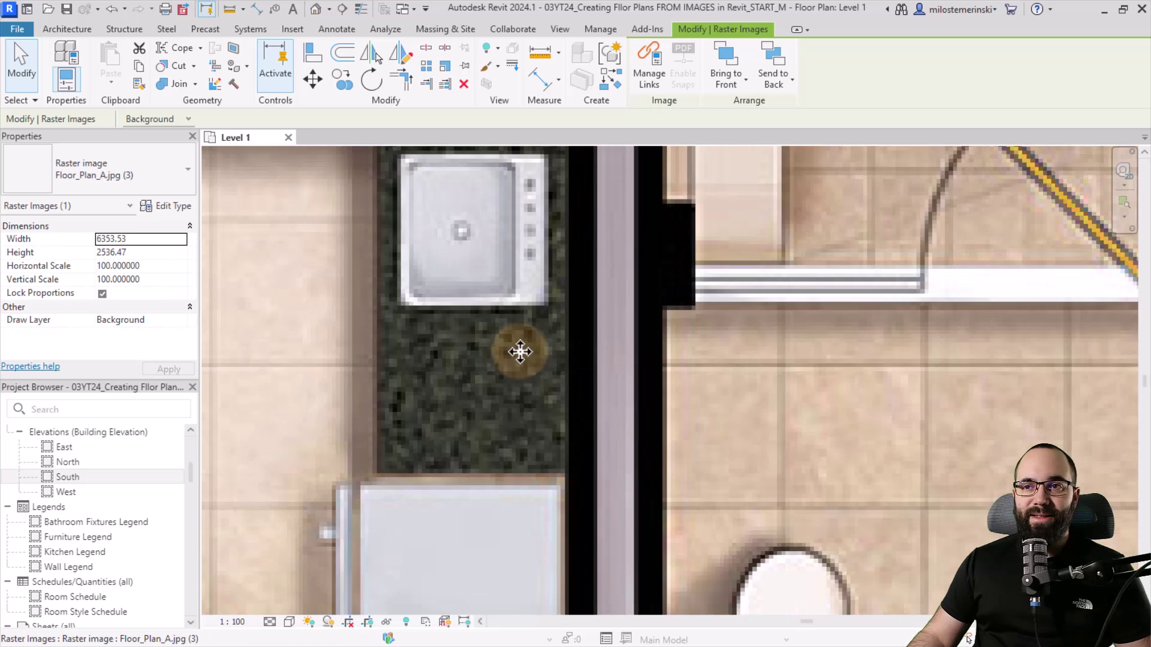
Draw a horizontal detail line of length 60 from the kitchen counter and select it.
click(346, 31)
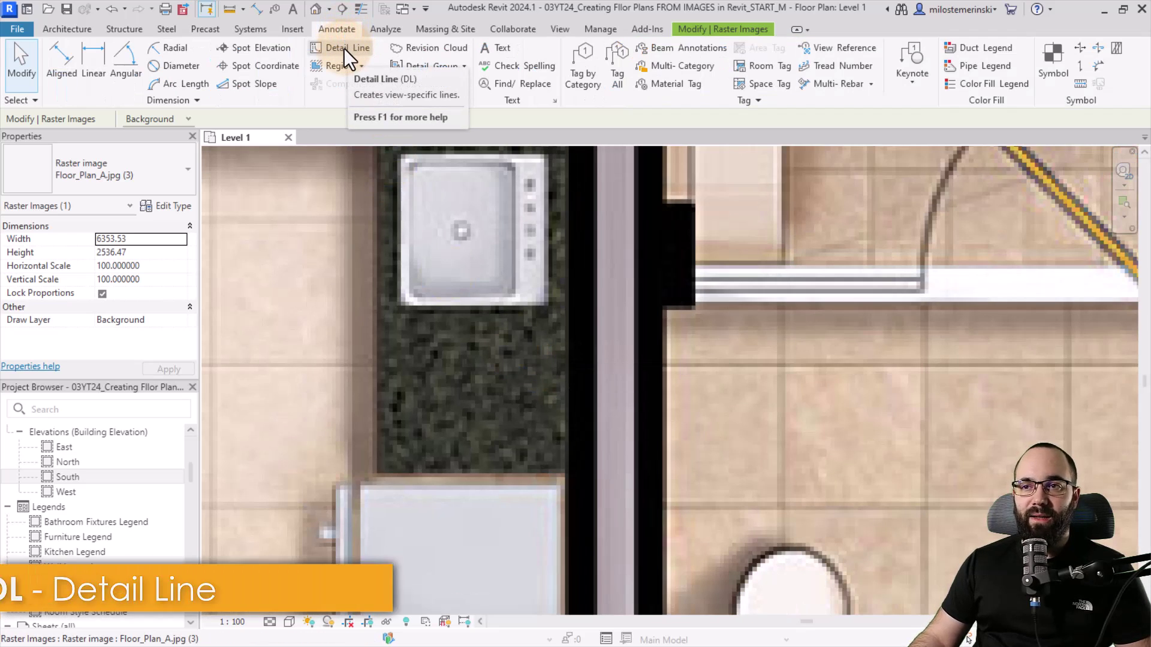
click(343, 48)
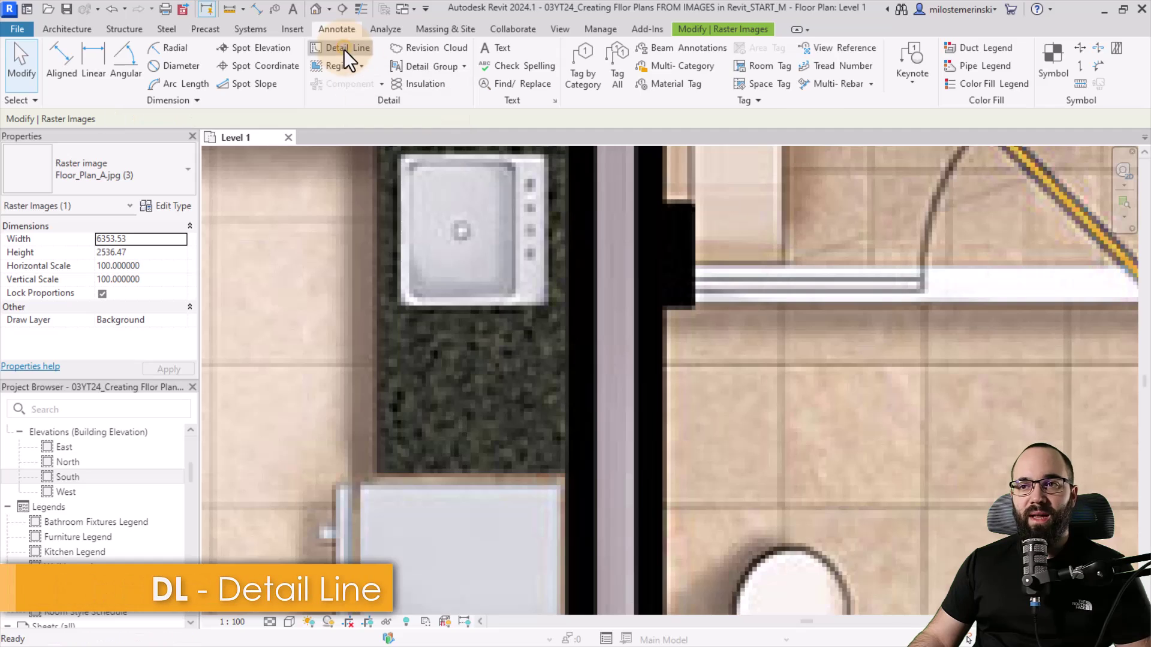
click(568, 351)
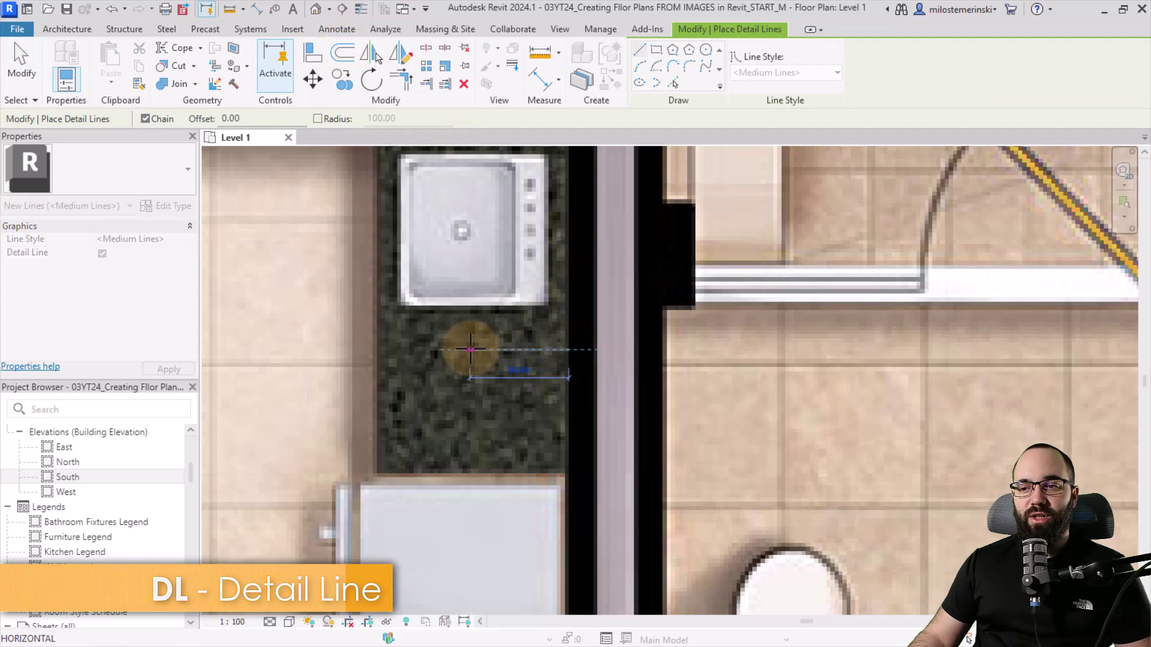
text(60)
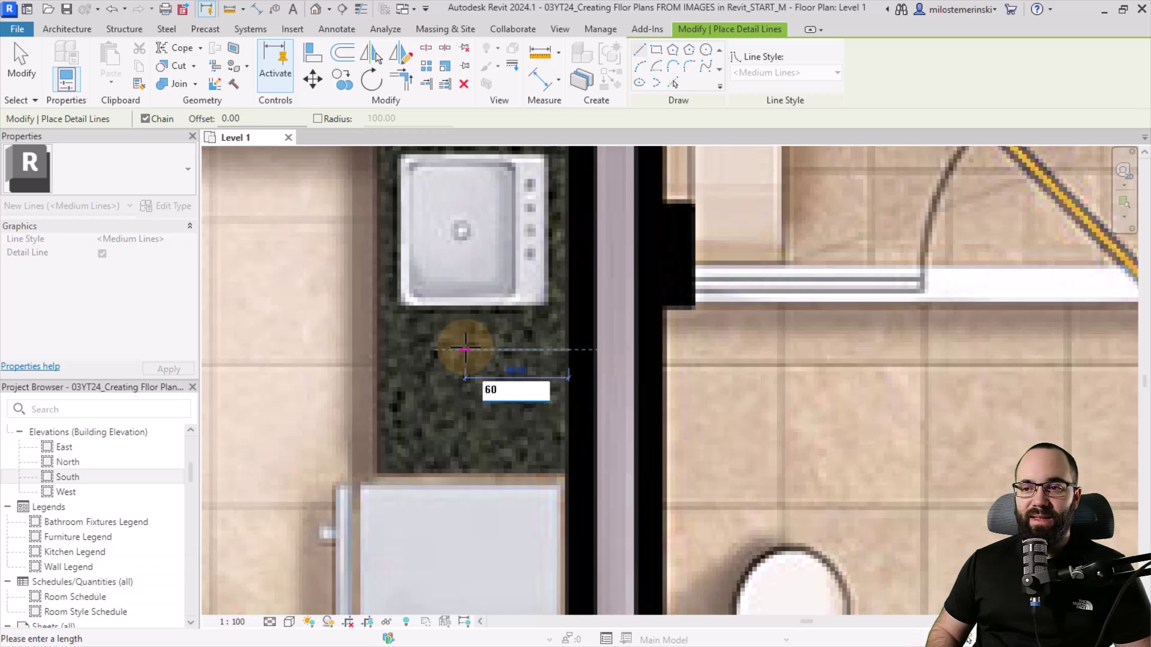
key(Return)
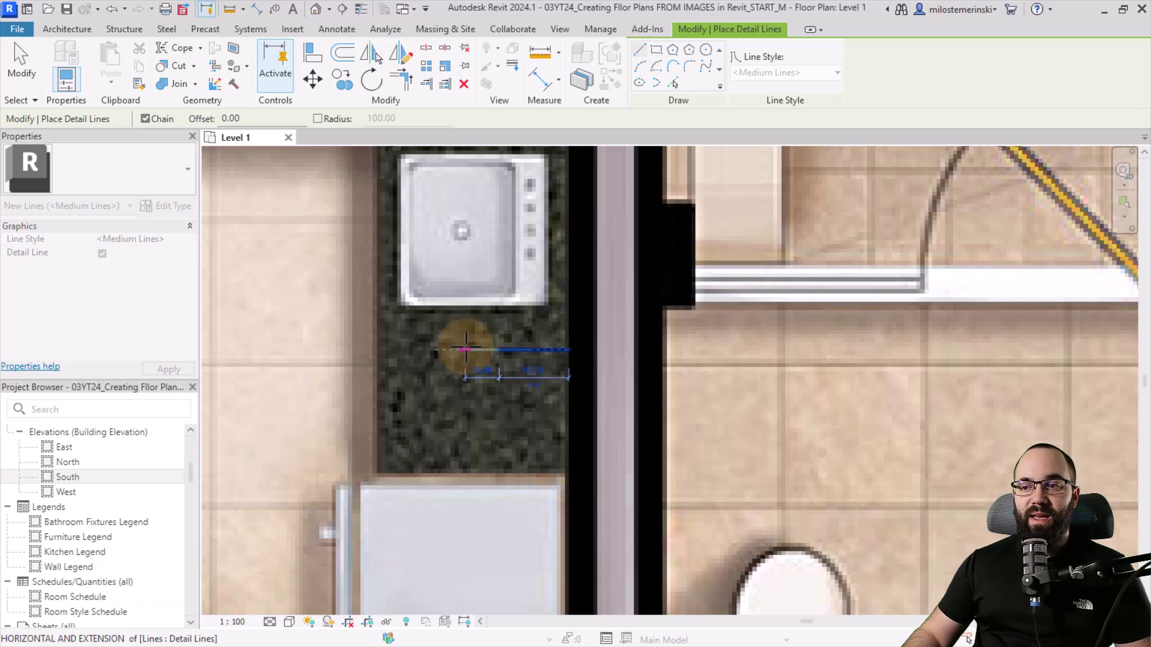
key(Escape)
key(Escape)
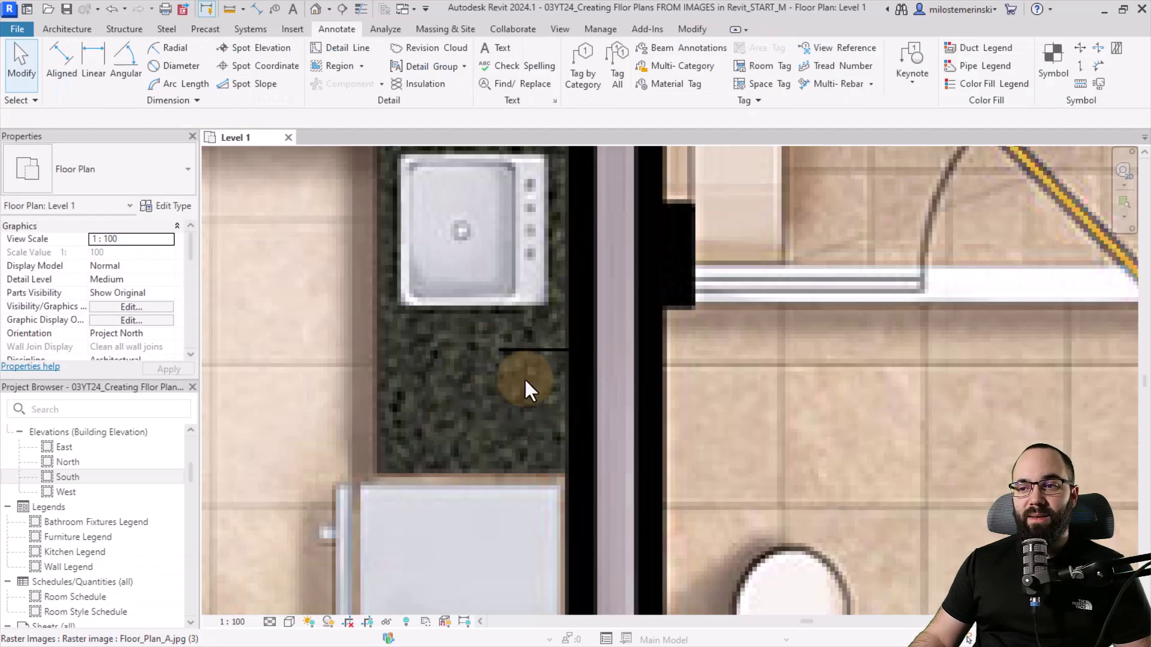
click(526, 352)
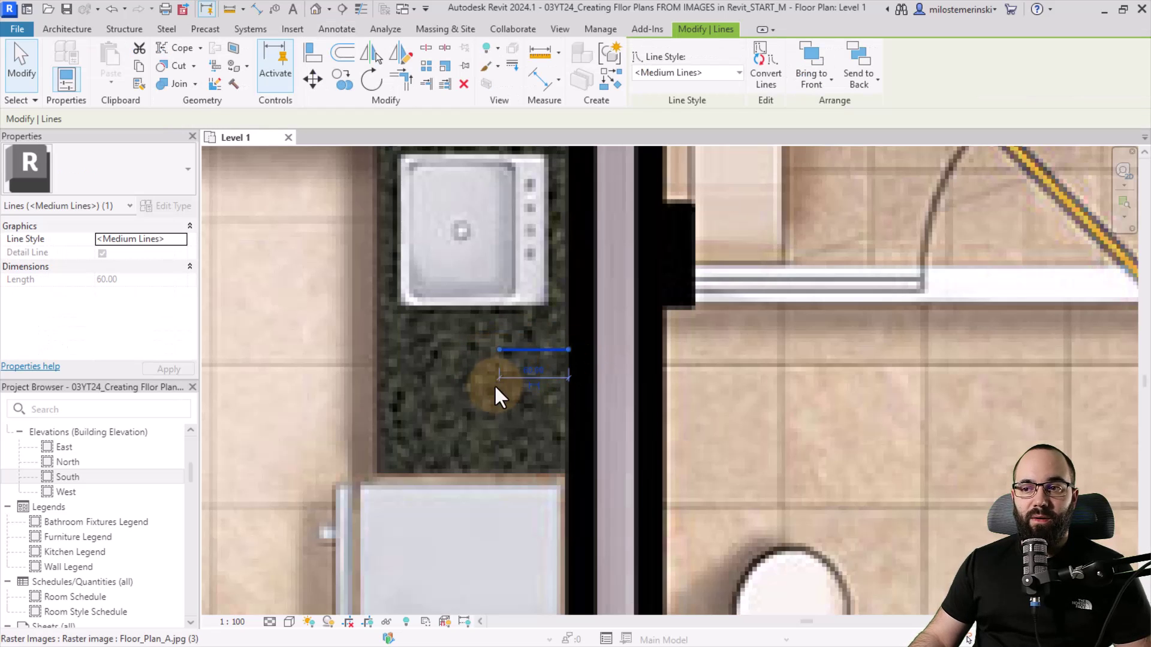
scroll(498, 393, down, 8)
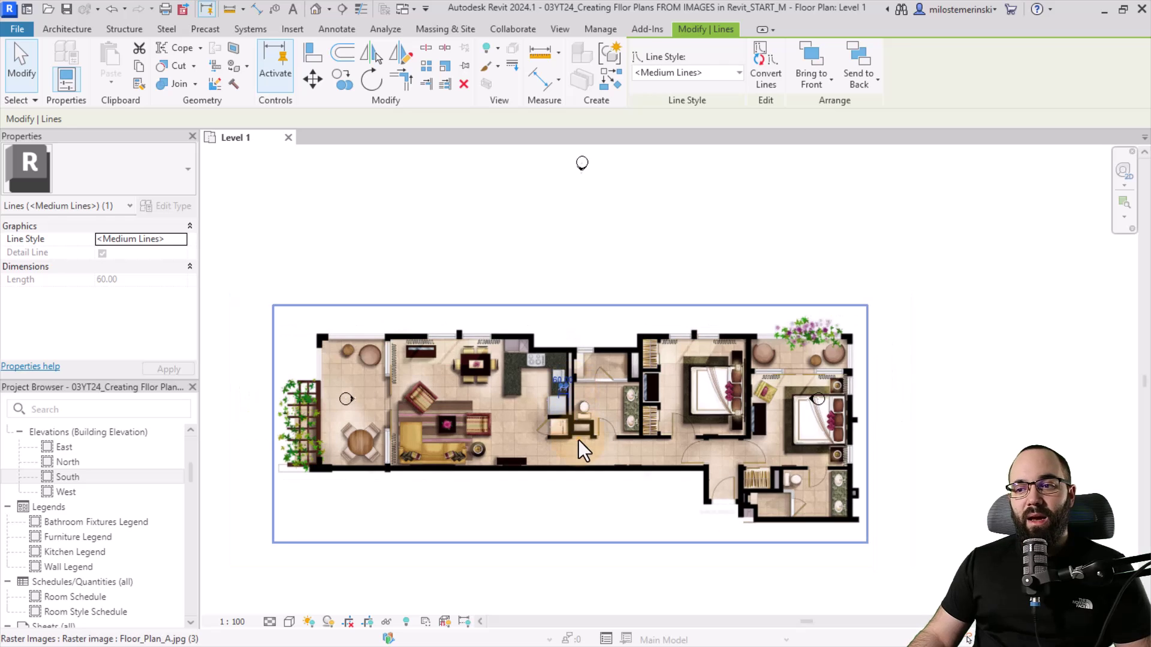
Select the floor-plan image and start Scale in graphical mode.
click(578, 440)
scroll(569, 426, up, 3)
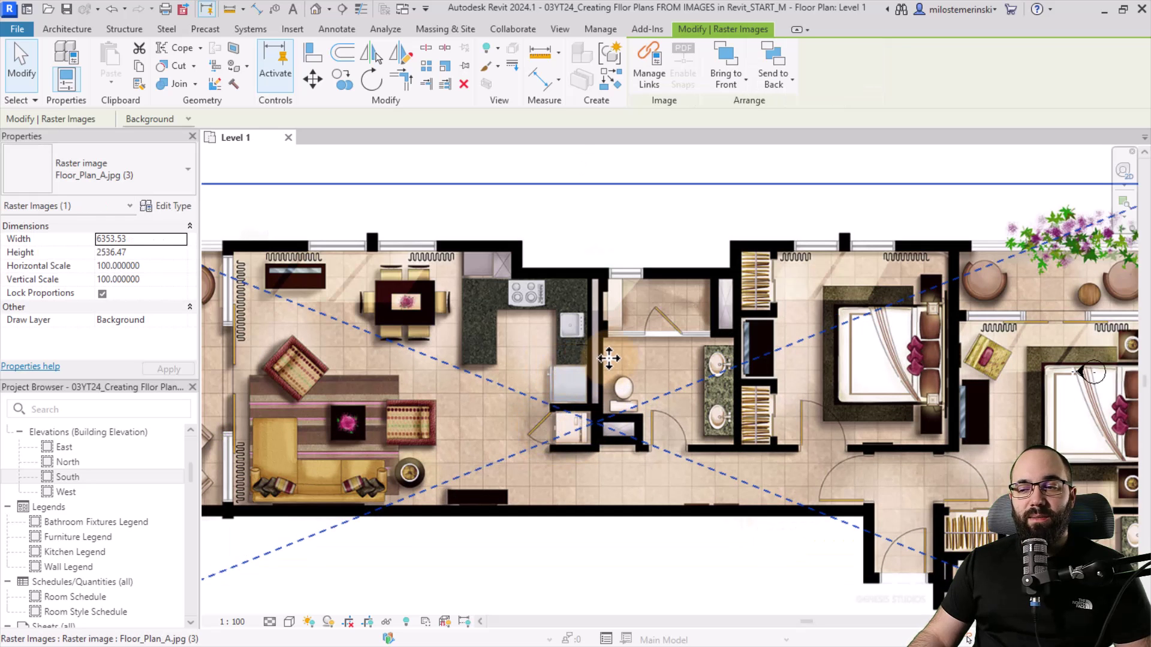
scroll(608, 358, up, 1)
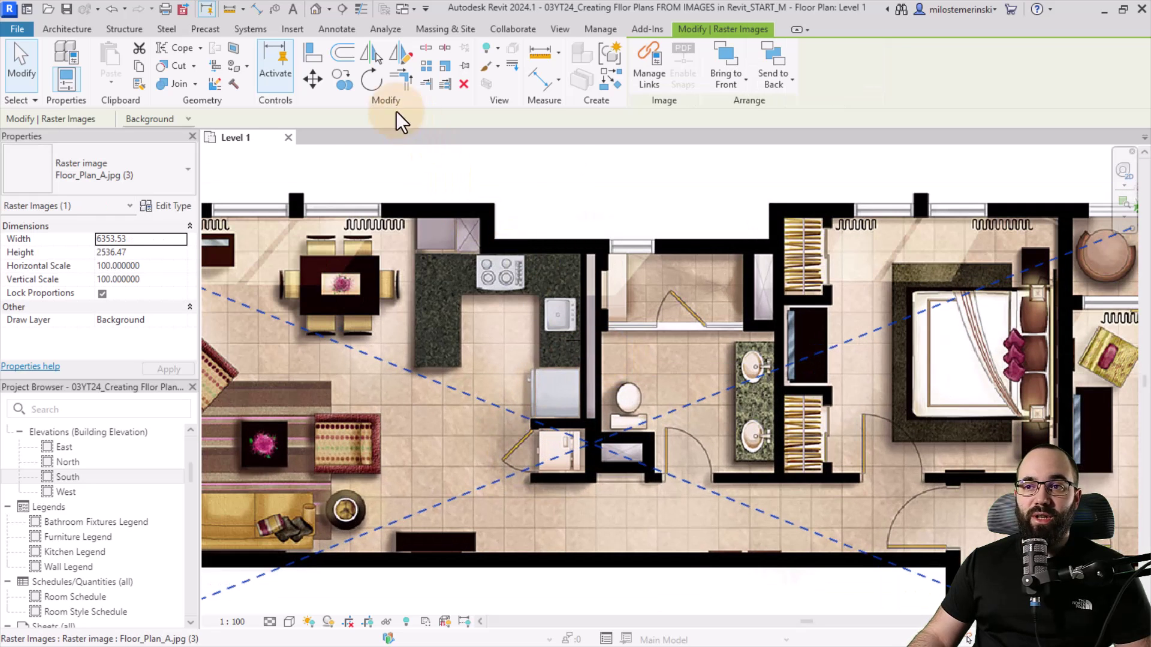
click(442, 70)
scroll(595, 325, up, 6)
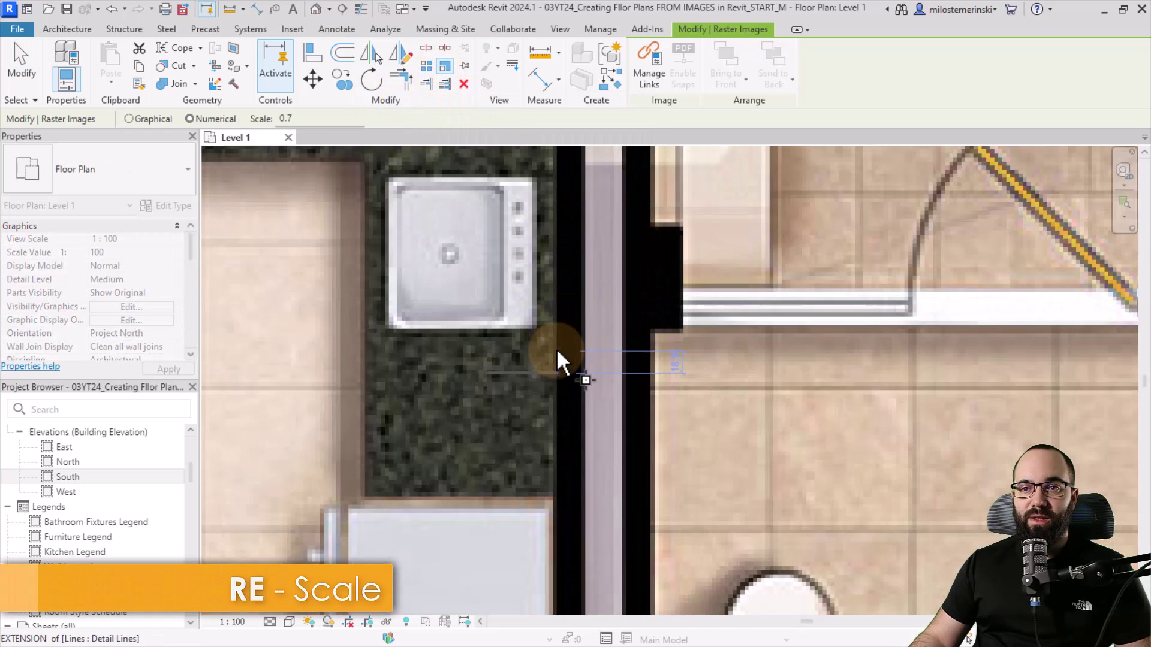
click(161, 121)
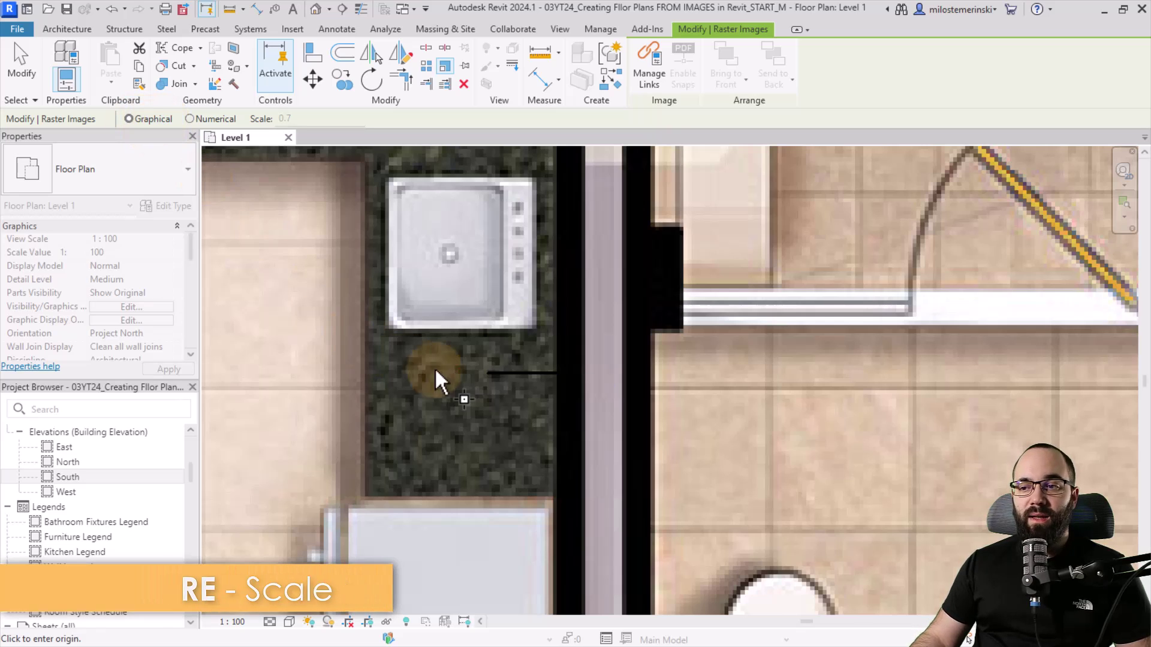
Rescale the image to 2297.84 × 917.35 using the 60-long reference line's end points.
click(488, 373)
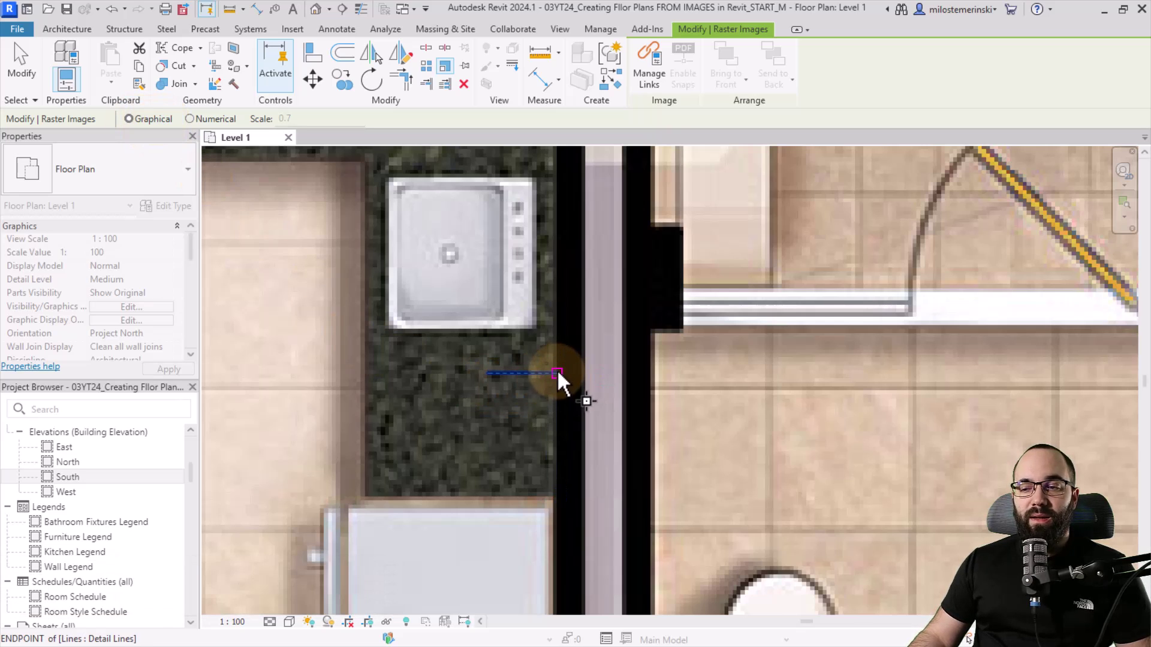
click(558, 373)
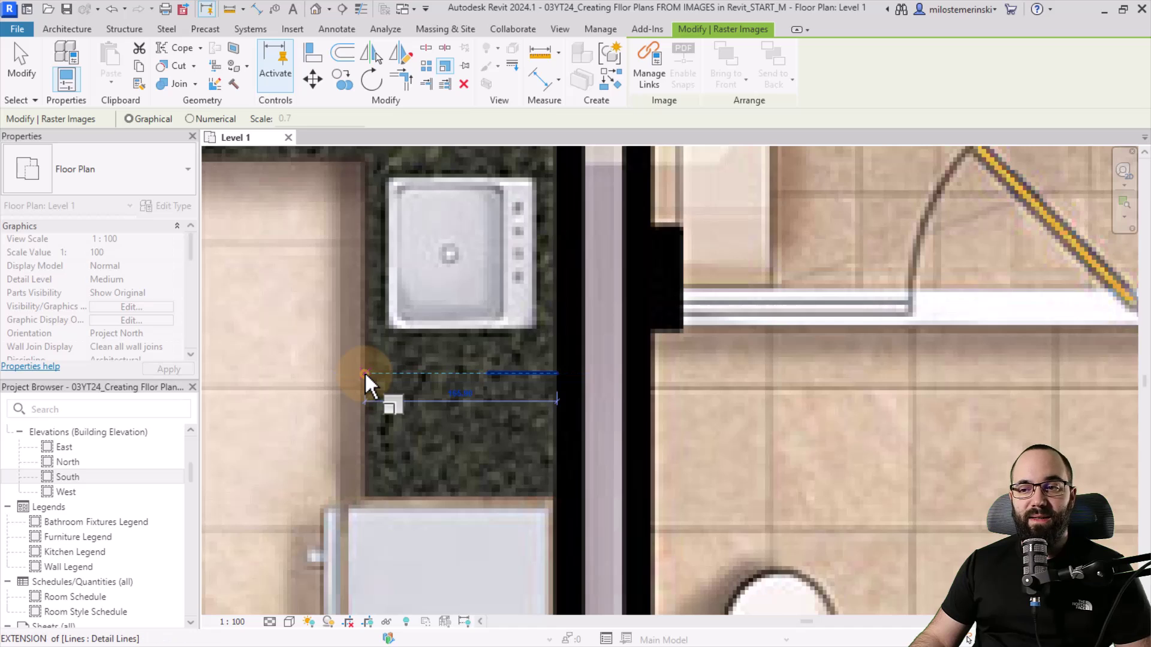
click(487, 371)
scroll(483, 373, down, 3)
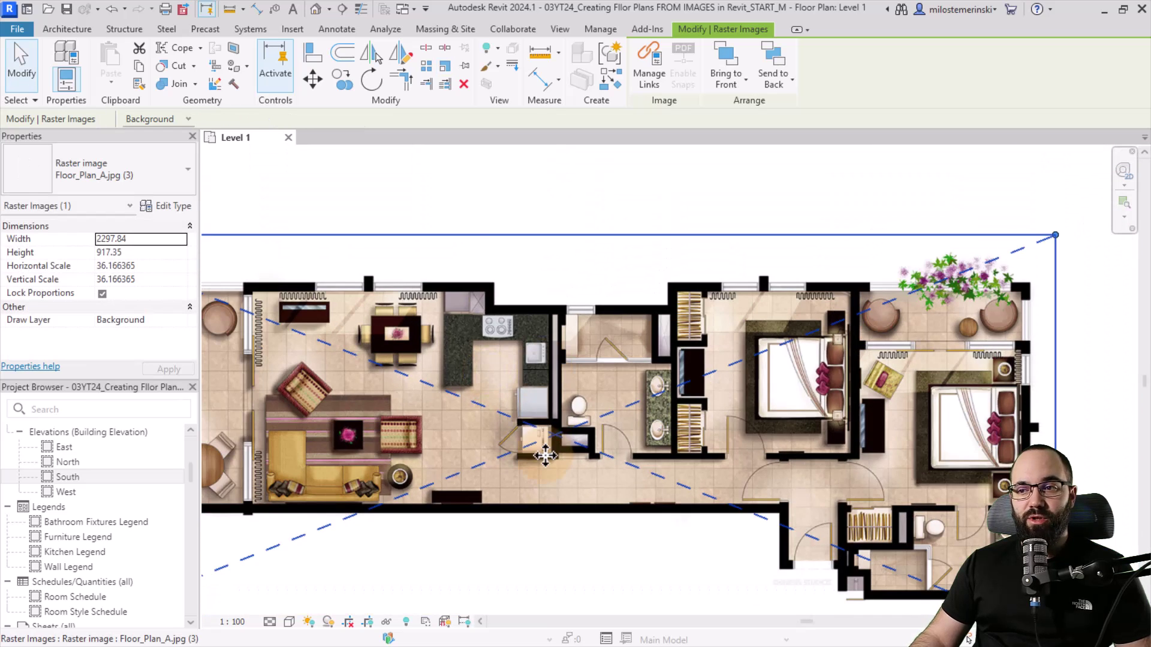
scroll(546, 449, down, 3)
scroll(560, 432, up, 1)
scroll(568, 368, up, 3)
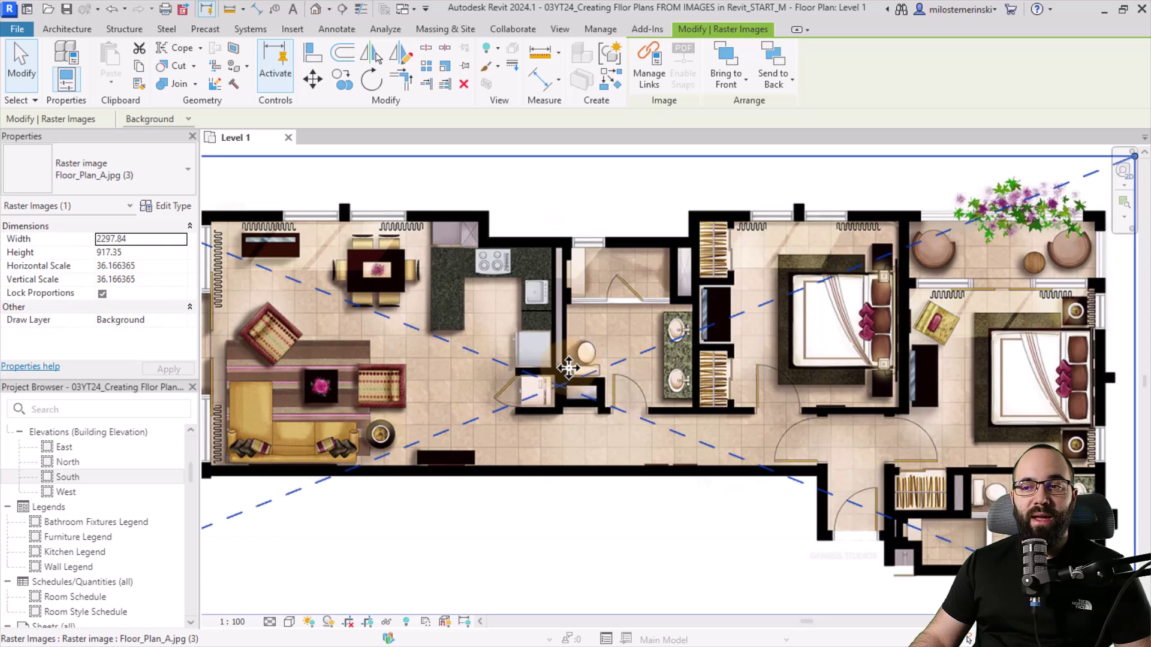
scroll(552, 316, up, 3)
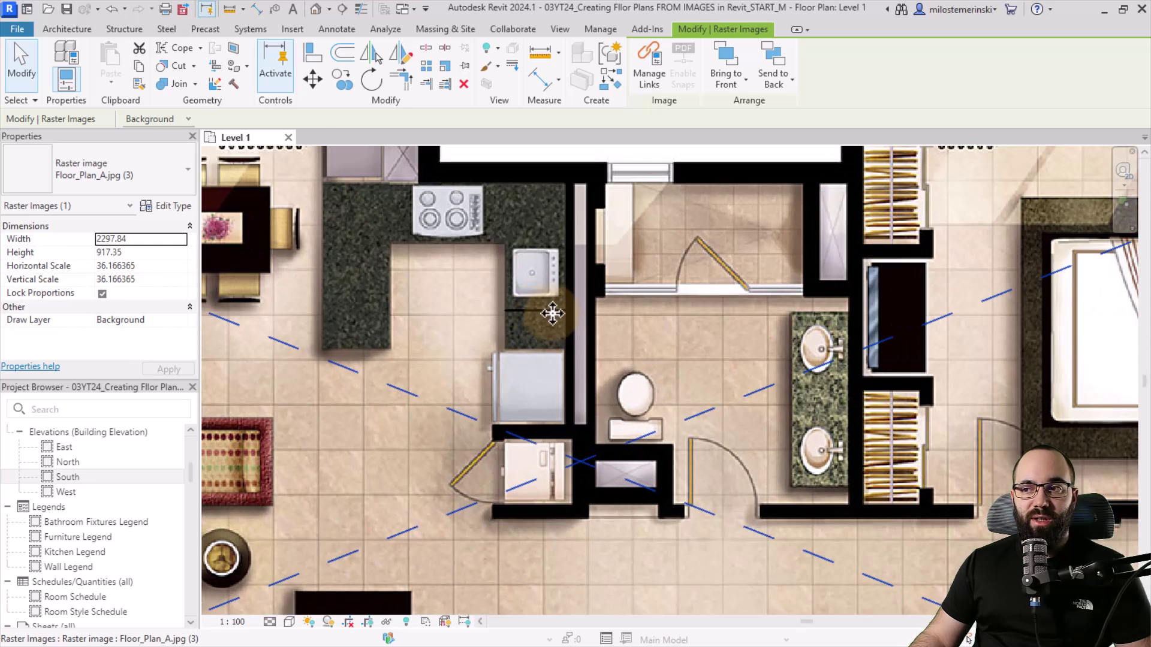
key(Escape)
Delete the 60-long reference line near the sink.
click(530, 310)
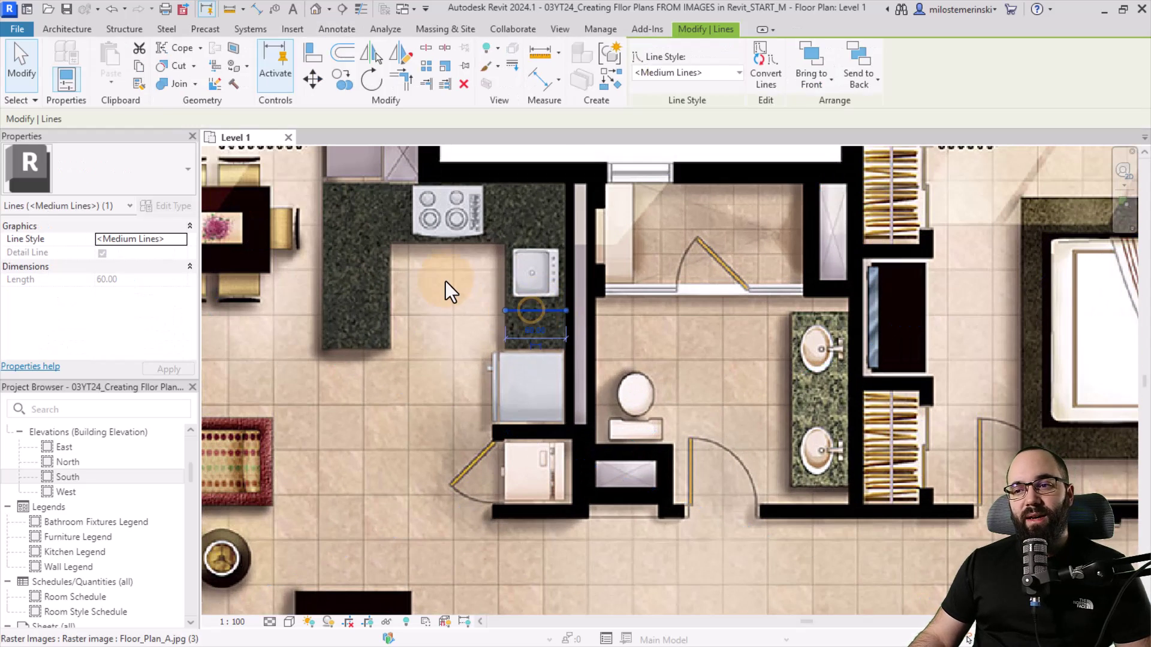
key(Delete)
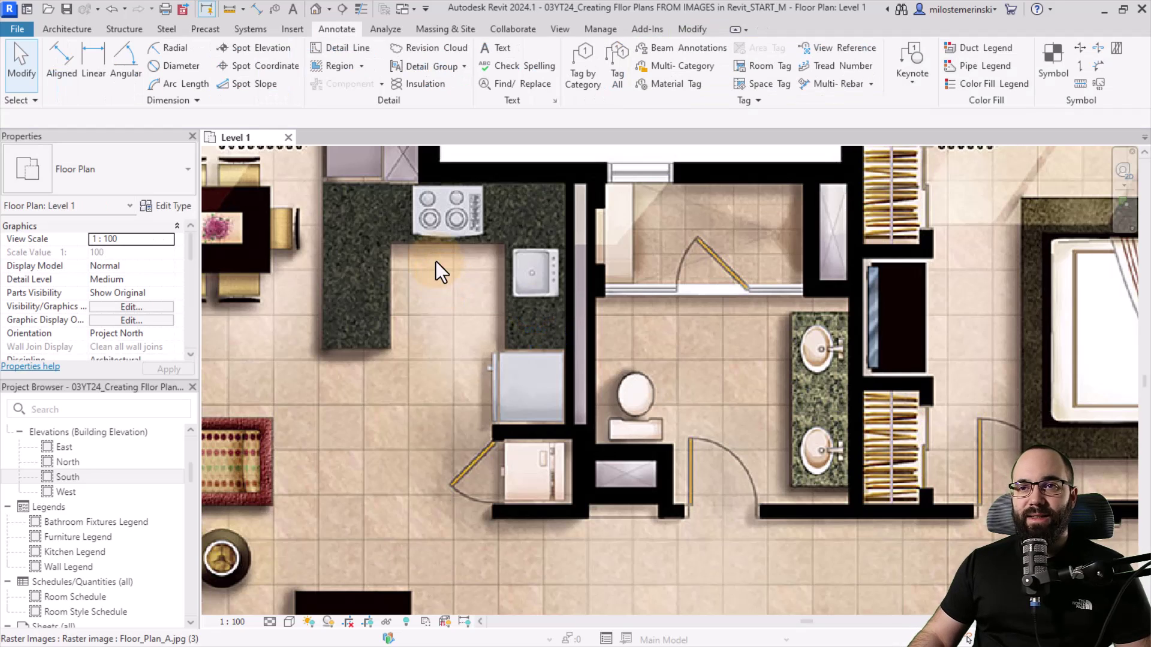
scroll(460, 324, down, 2)
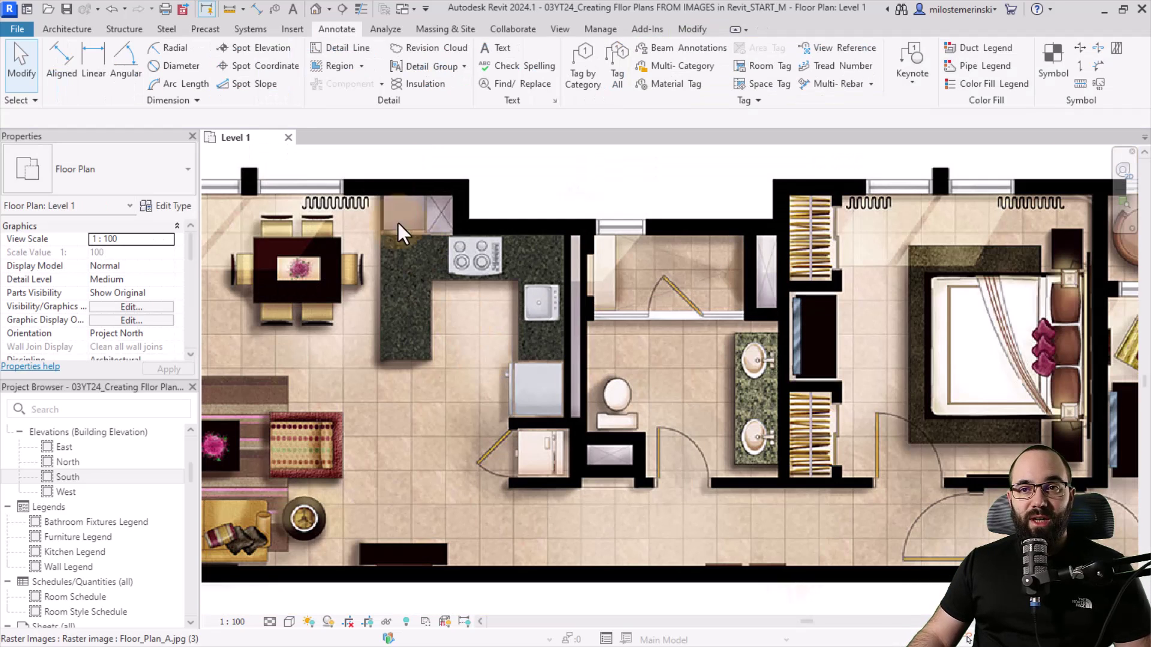
Measure the bathroom door (about 69.85) and the bed (about 208) to verify scale.
click(226, 12)
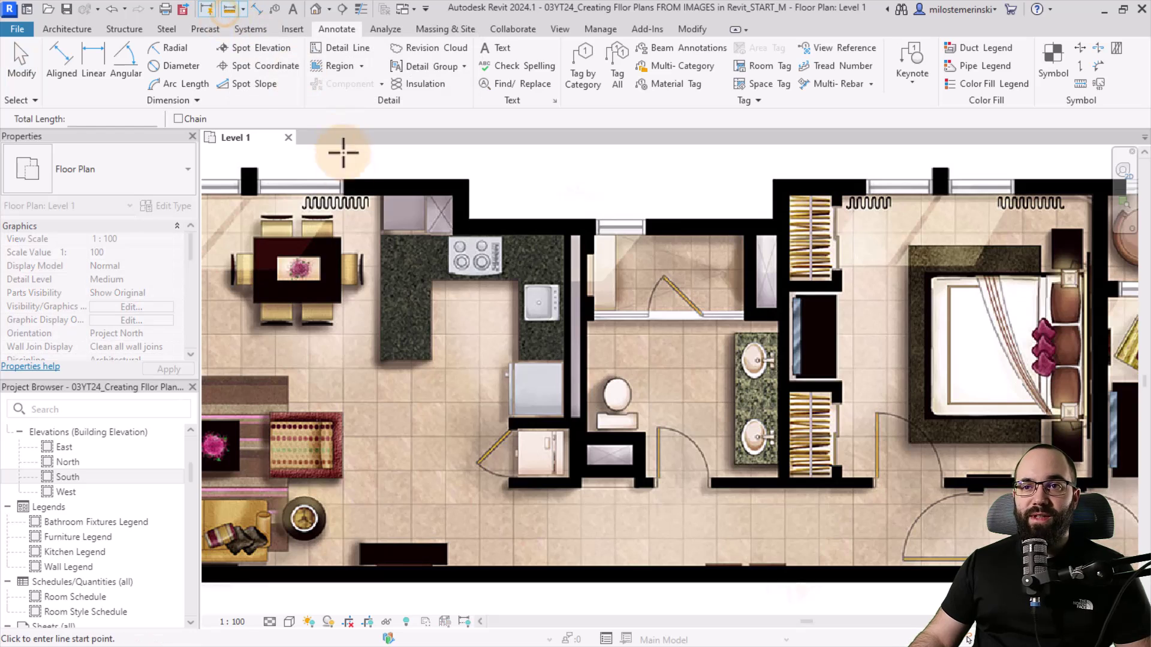
scroll(636, 466, up, 2)
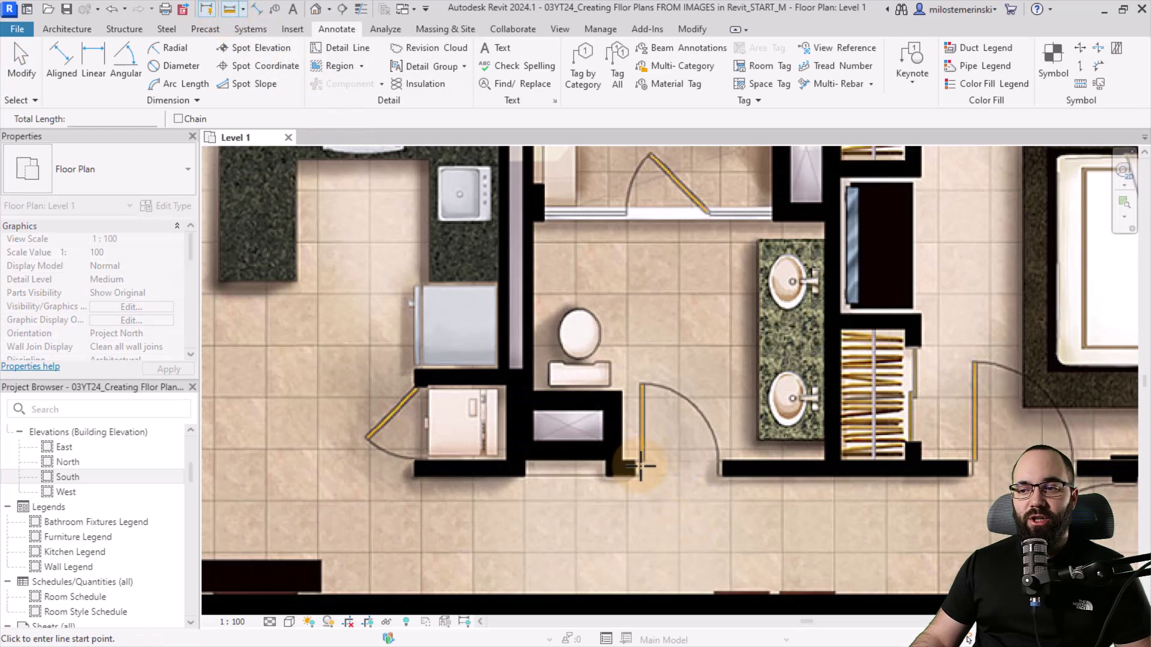
click(640, 466)
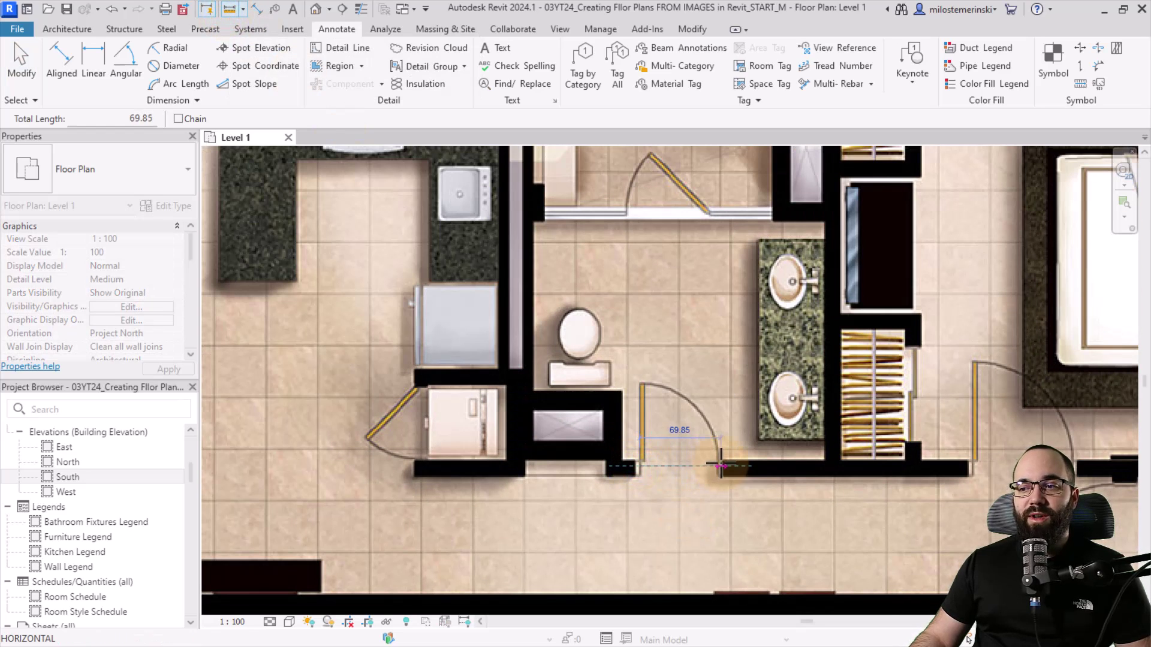
key(Escape)
key(Escape)
scroll(718, 466, down, 5)
scroll(692, 437, up, 8)
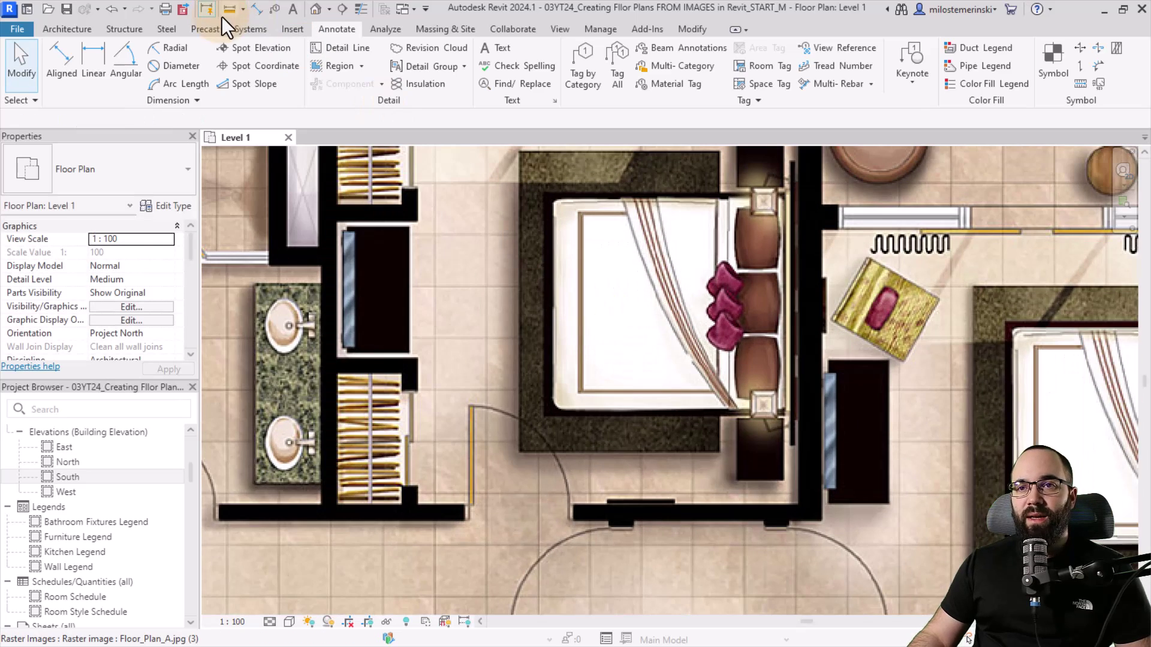
click(229, 9)
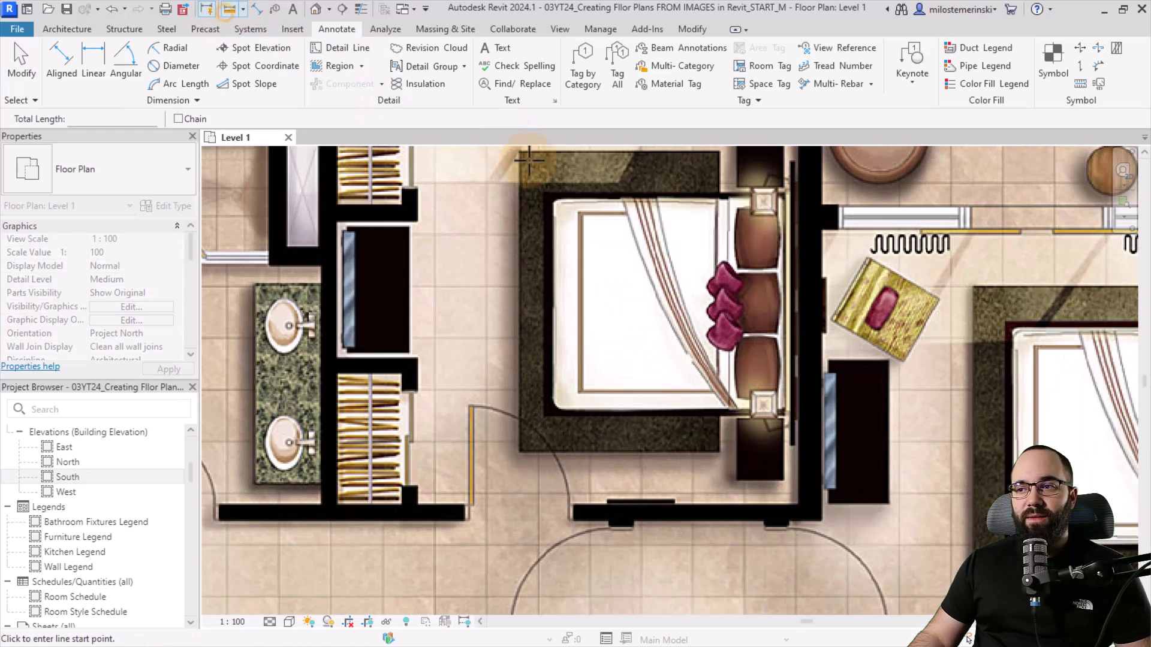
click(551, 199)
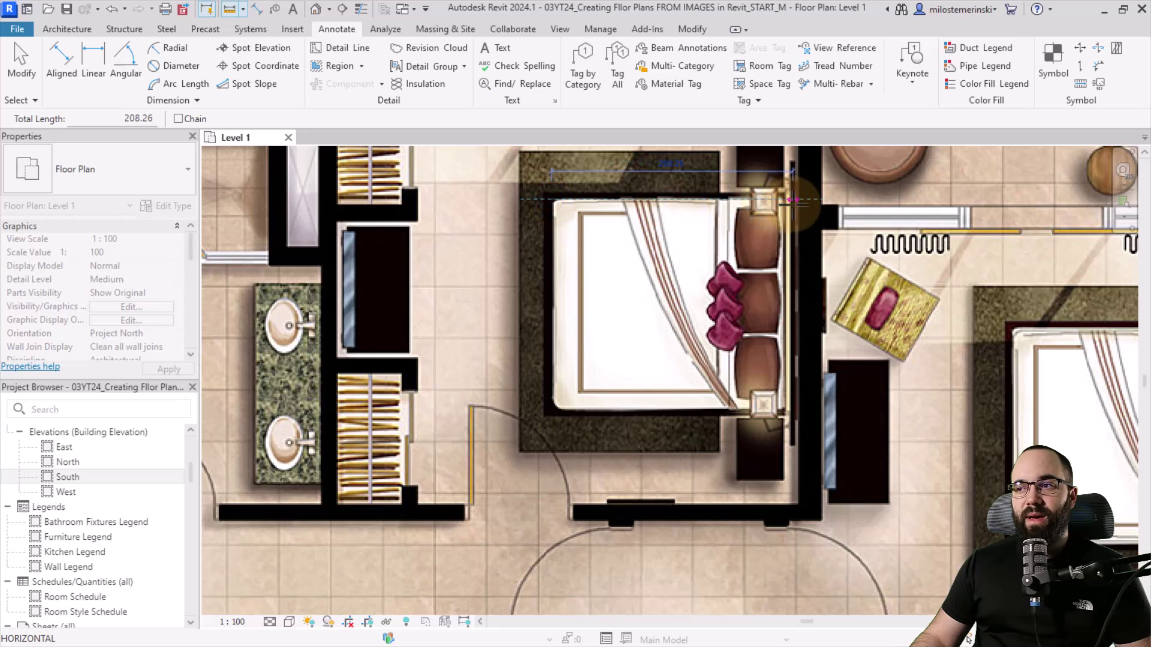
scroll(791, 199, up, 1)
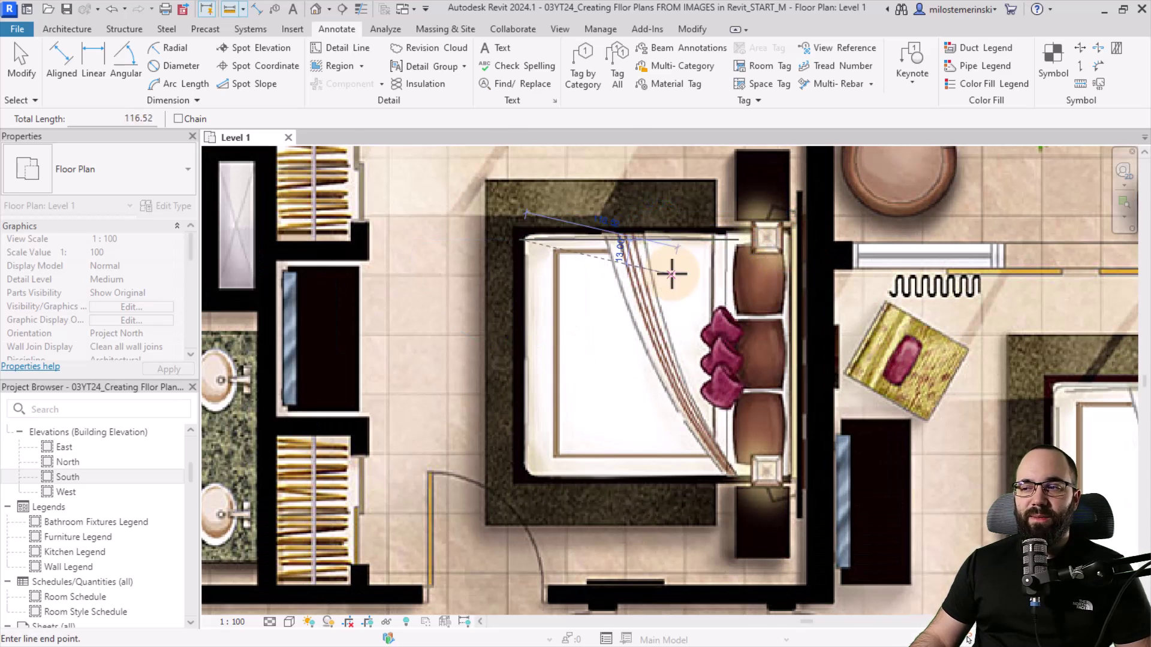
scroll(671, 269, down, 5)
key(Escape)
key(Escape)
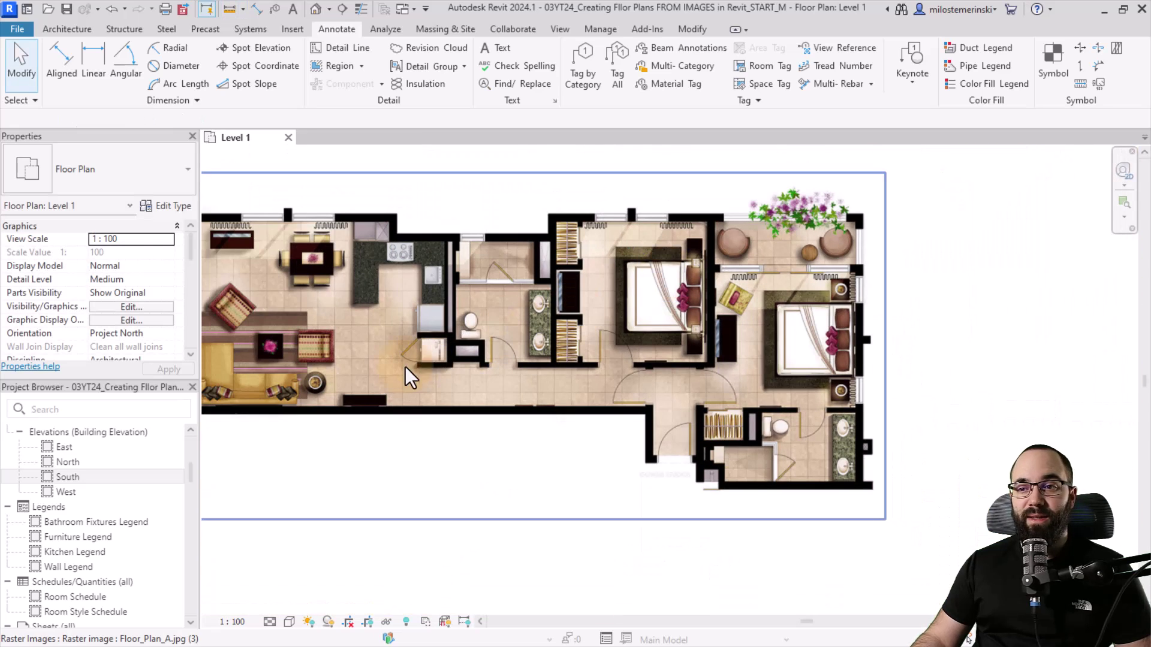
scroll(497, 377, up, 2)
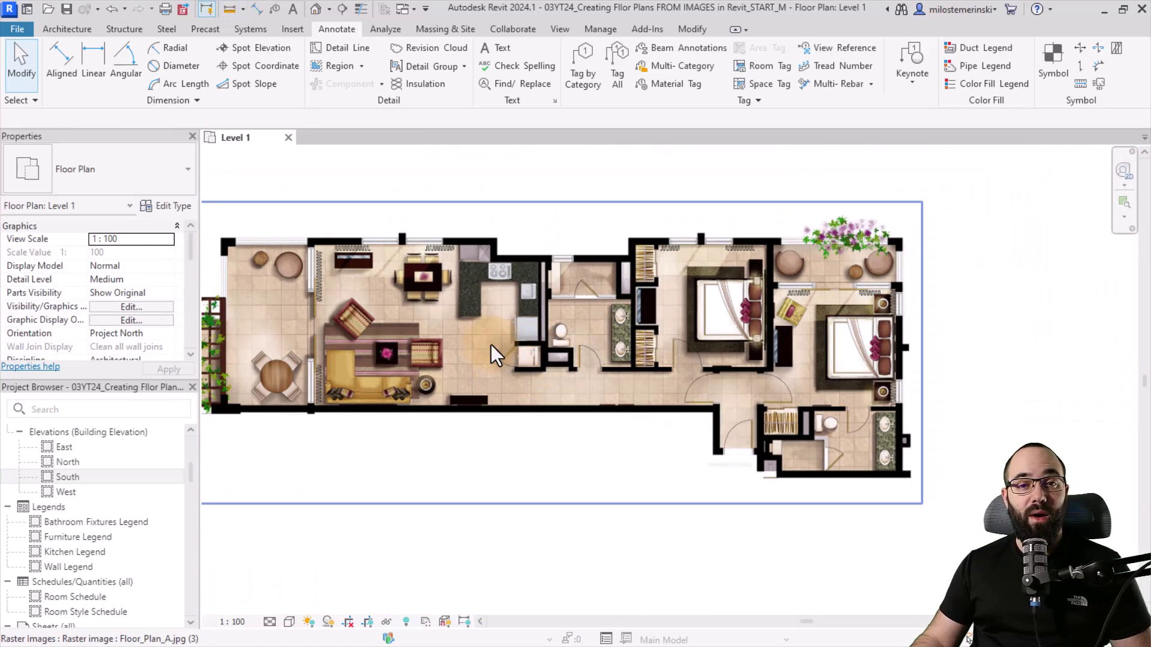
Test moving and enlarging the floor-plan image, then undo both changes.
click(429, 342)
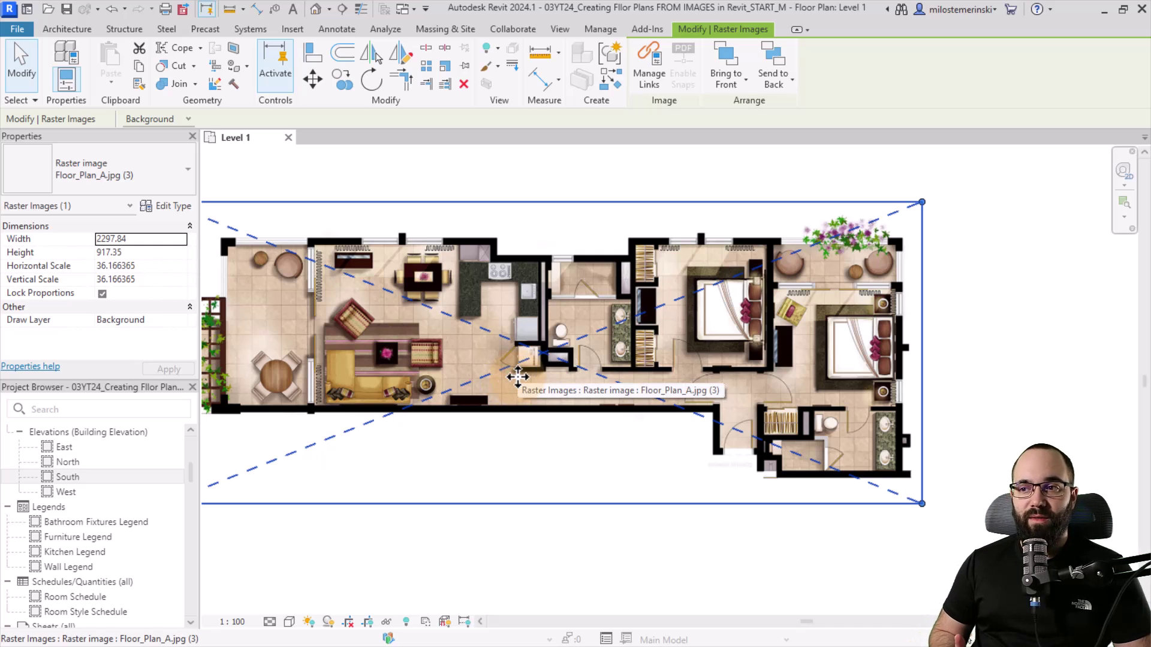
drag(517, 376, 591, 318)
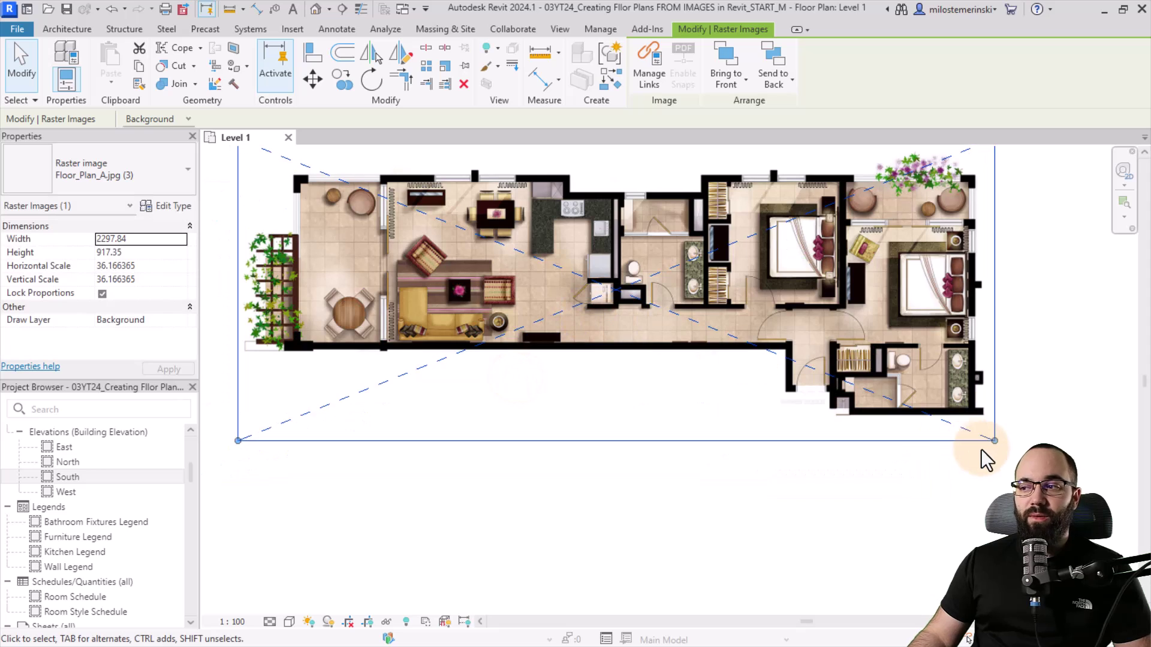
drag(994, 442, 1084, 478)
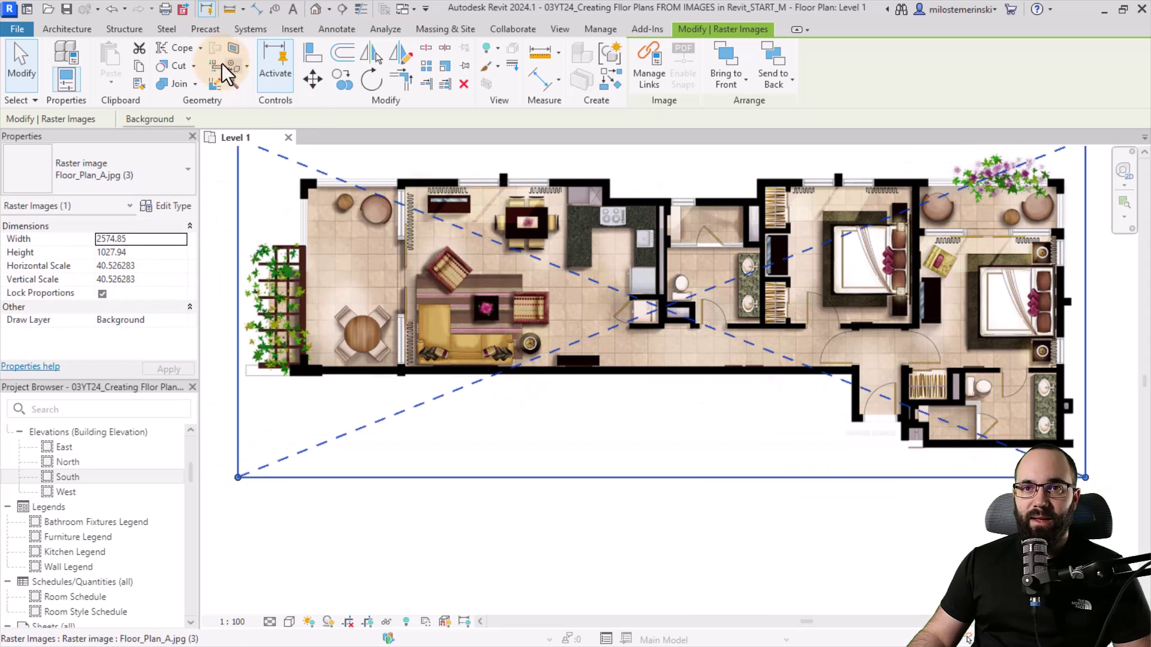
click(115, 8)
click(114, 9)
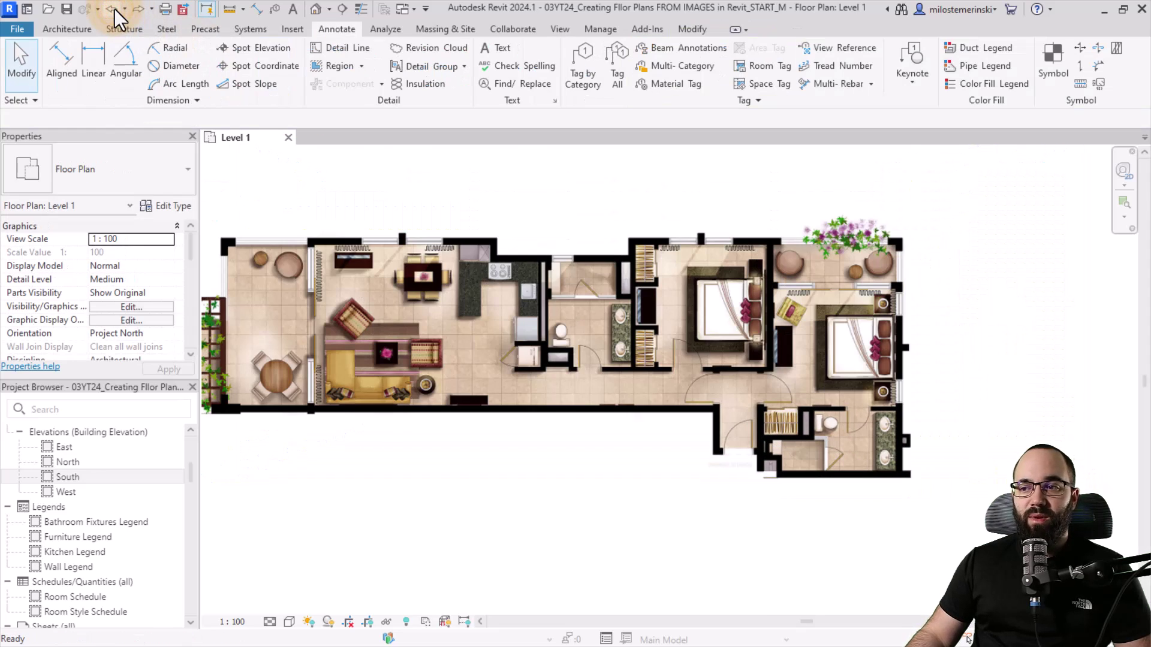
Pin the floor-plan image and confirm it can no longer be dragged.
click(434, 329)
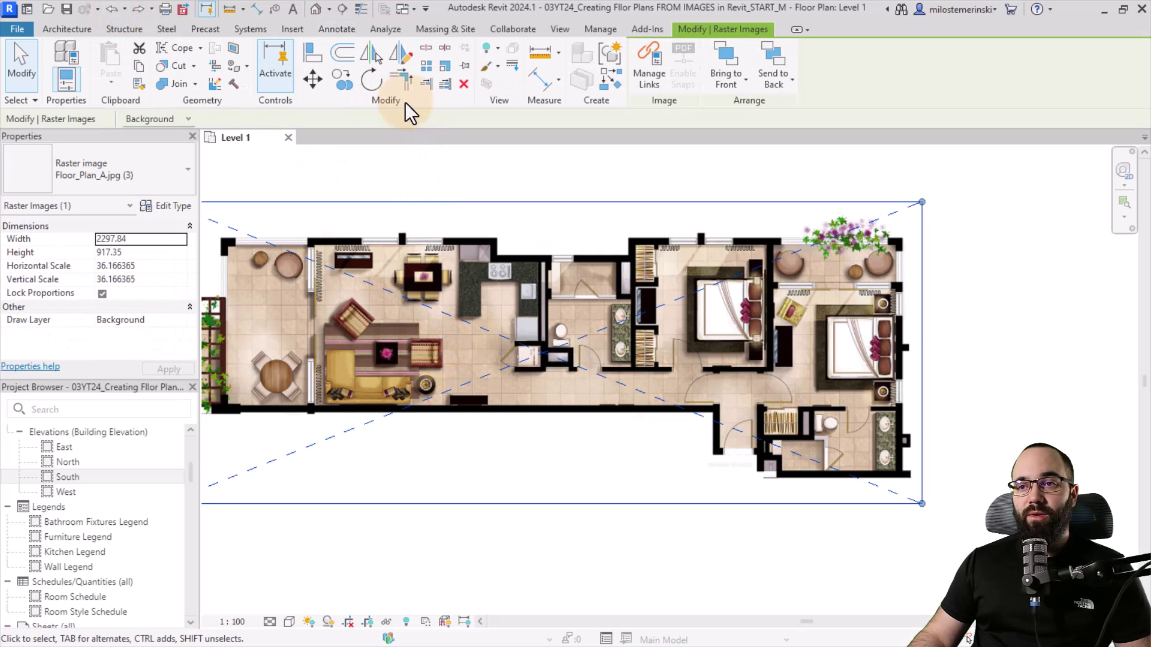
click(462, 69)
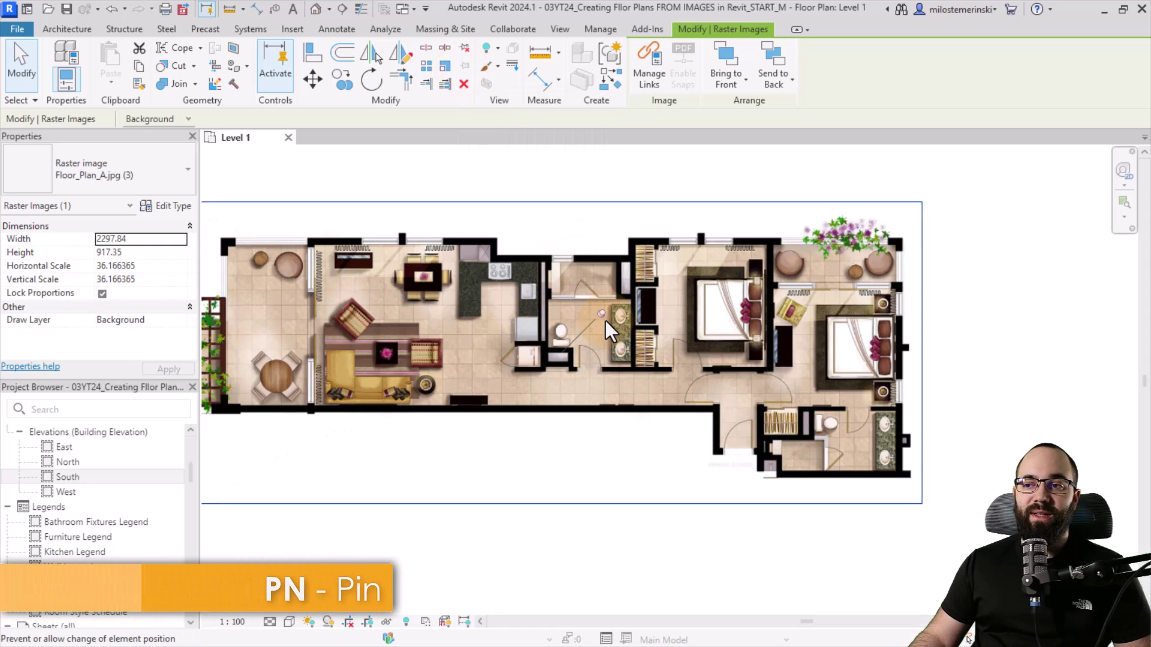
scroll(602, 314, down, 2)
scroll(545, 414, down, 2)
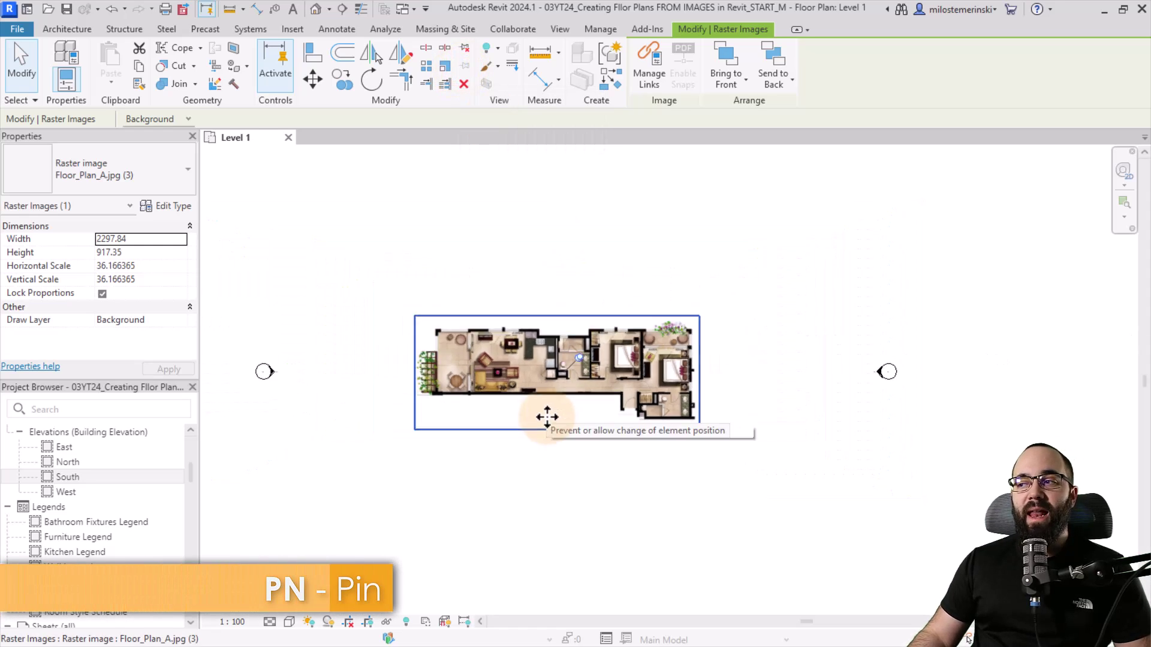
scroll(549, 388, up, 1)
drag(549, 388, 532, 365)
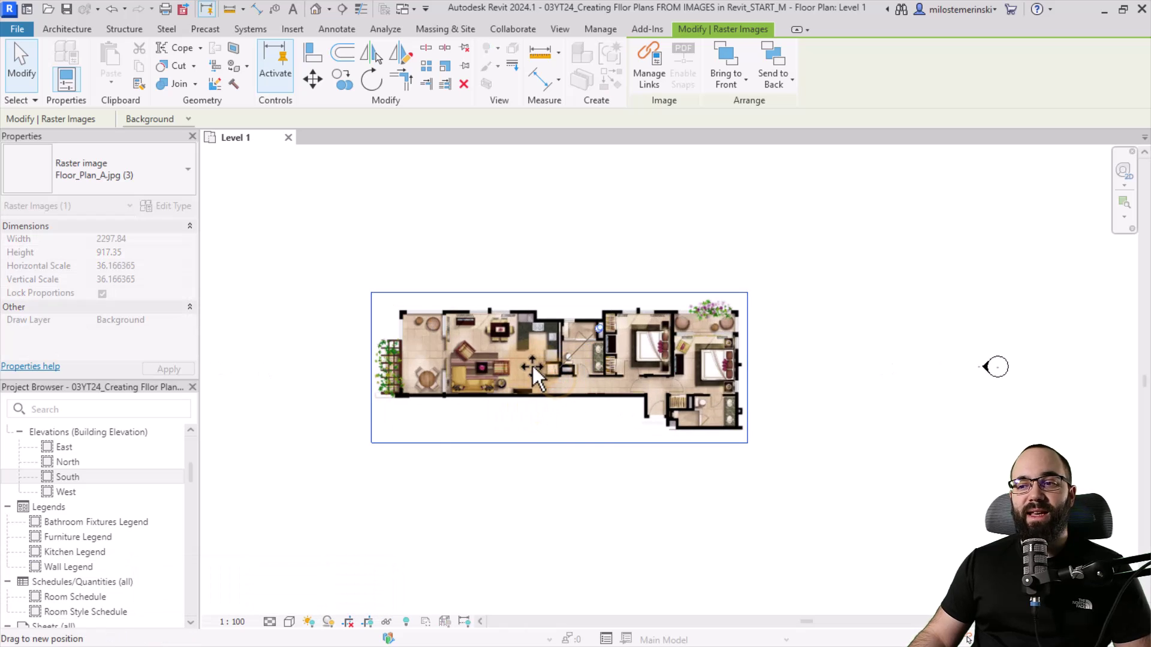
drag(422, 461, 577, 507)
Select the CK-House_Drawing_Page_03.jpg second-floor plan image and move it down and left.
click(577, 495)
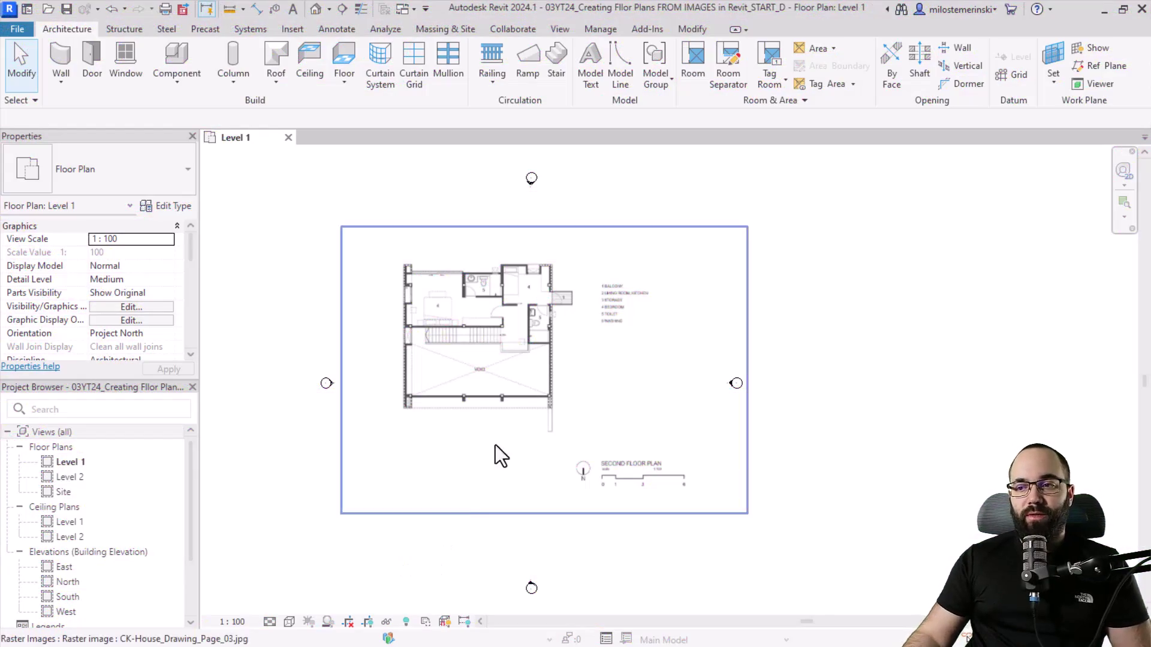
click(512, 402)
scroll(639, 495, up, 5)
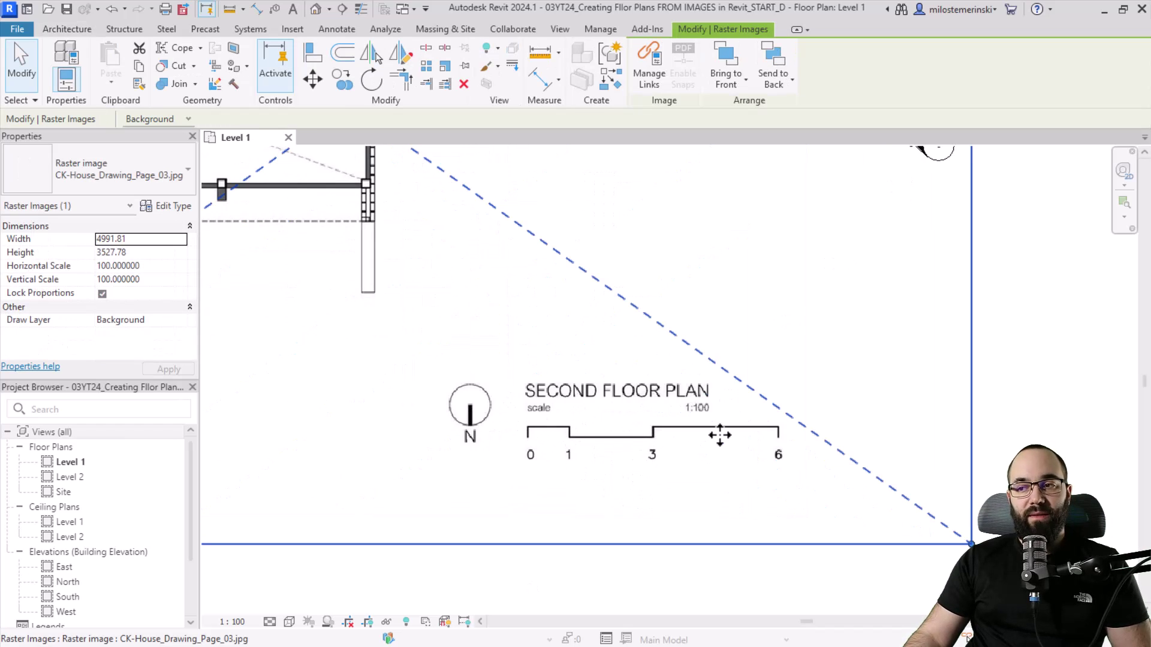
scroll(689, 467, down, 3)
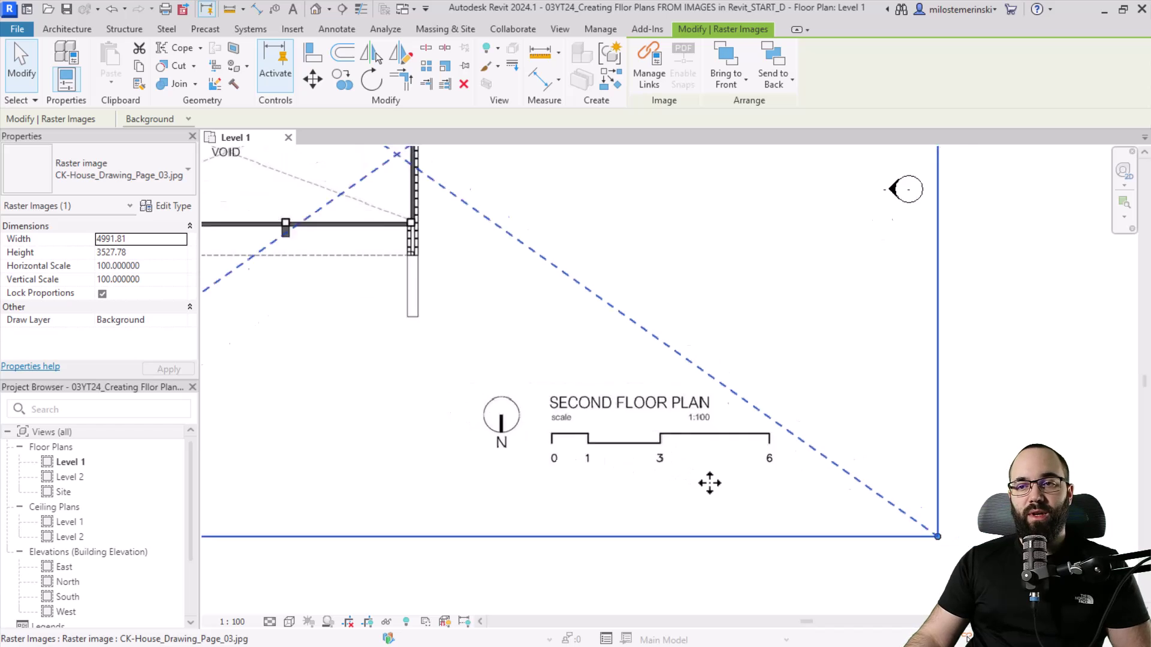
drag(581, 405, 564, 471)
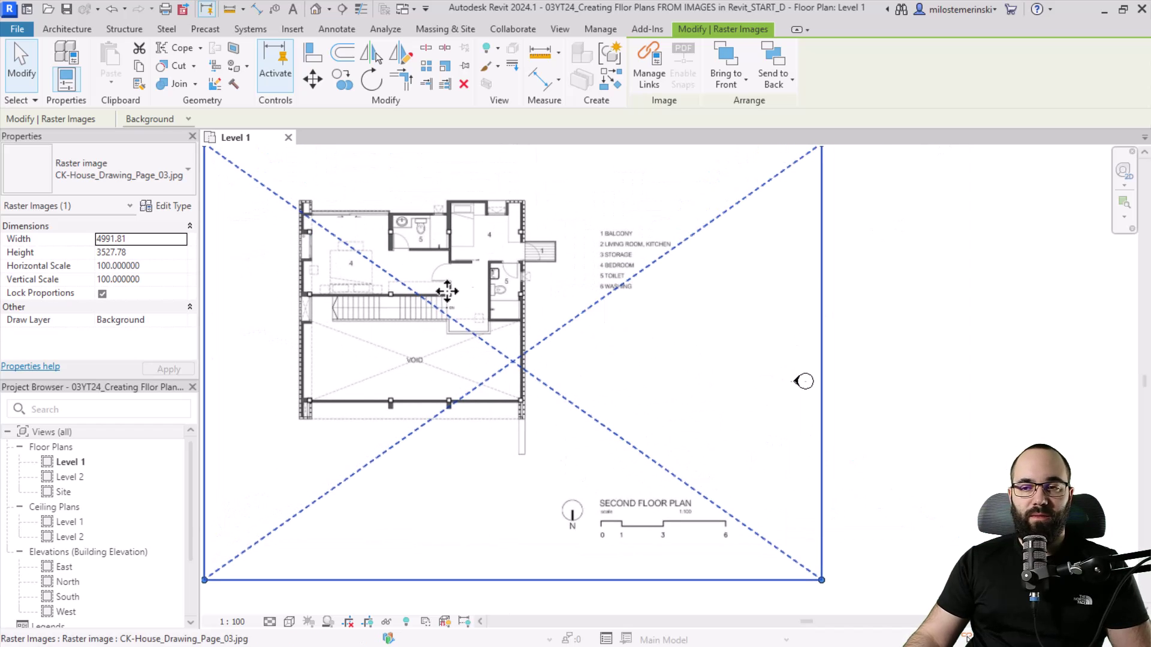
scroll(741, 552, up, 3)
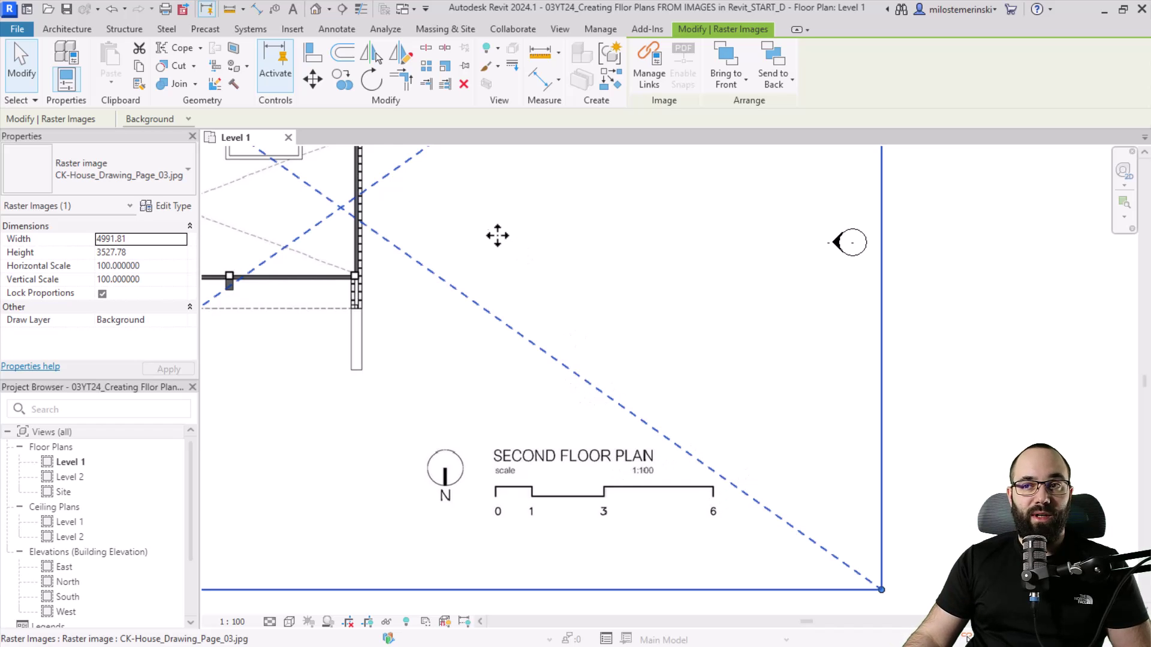
scroll(583, 344, down, 3)
click(886, 354)
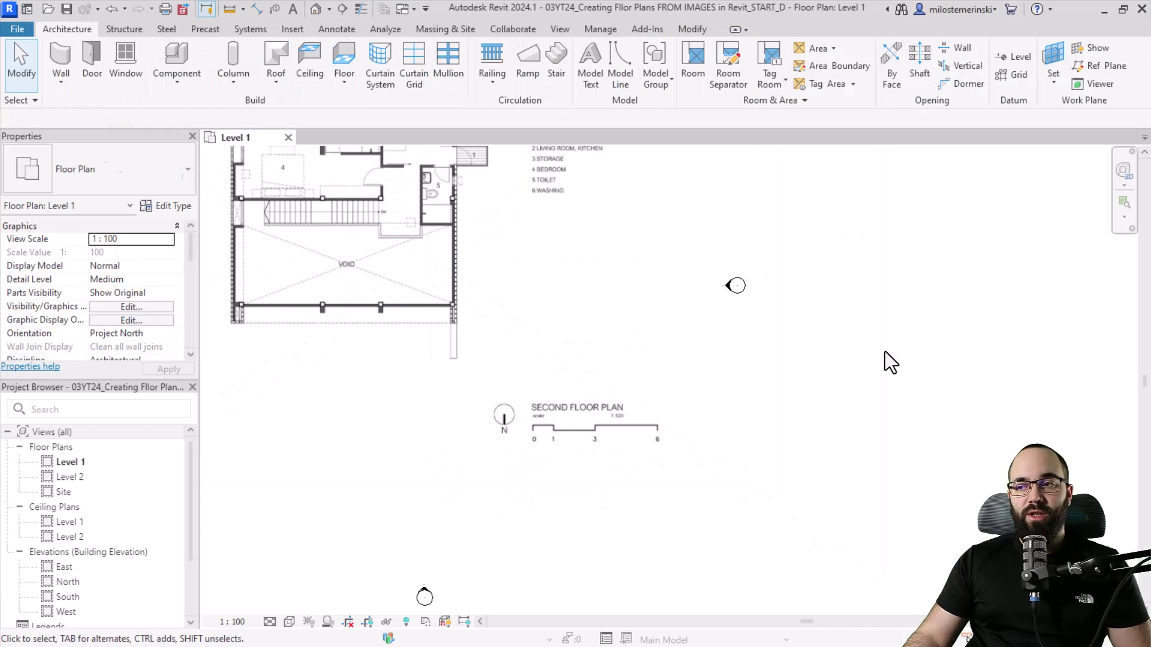
Rescale CK-House_Drawing_Page_03.jpg so its 0–6 scale bar spans 600.
click(454, 278)
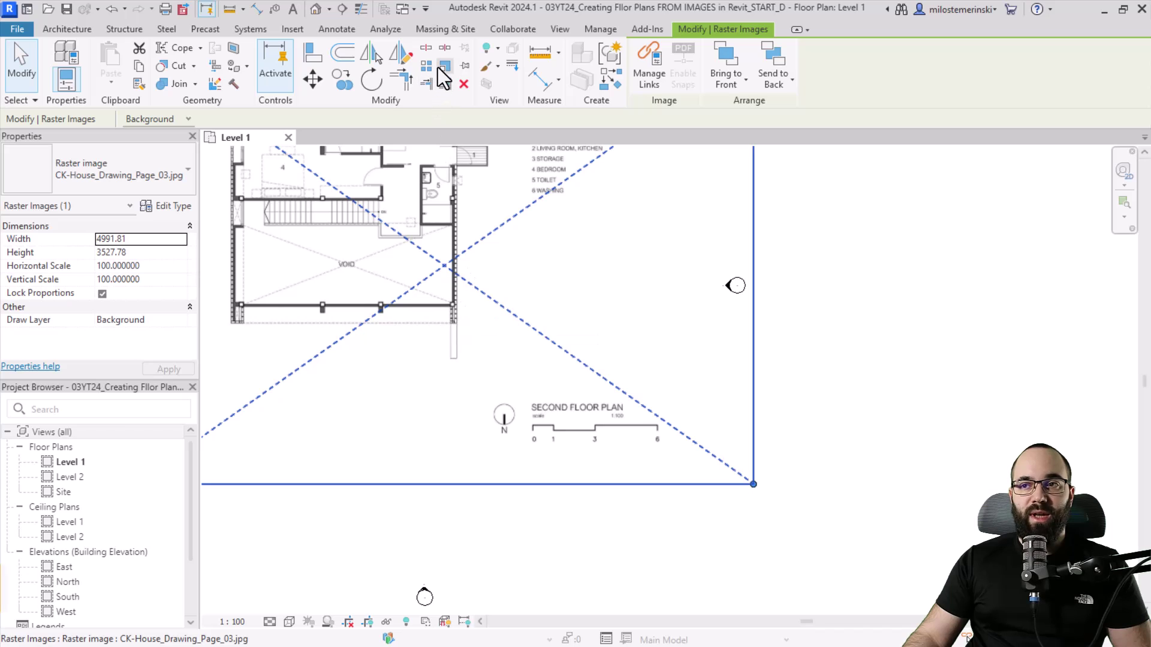
click(443, 68)
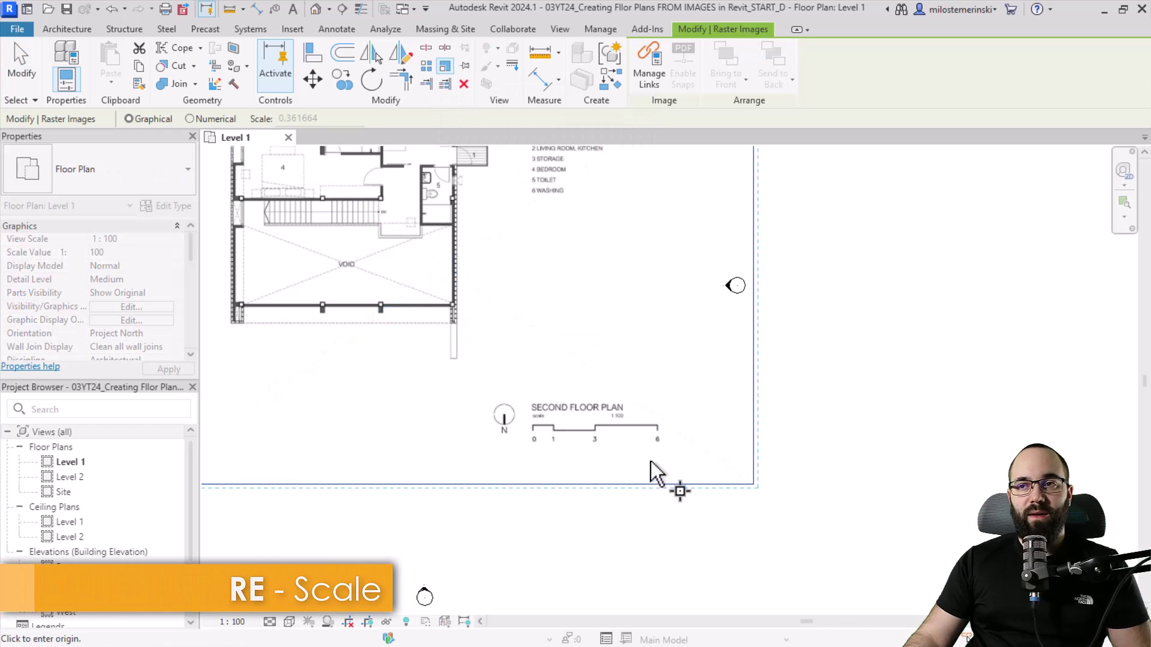
scroll(506, 416, up, 10)
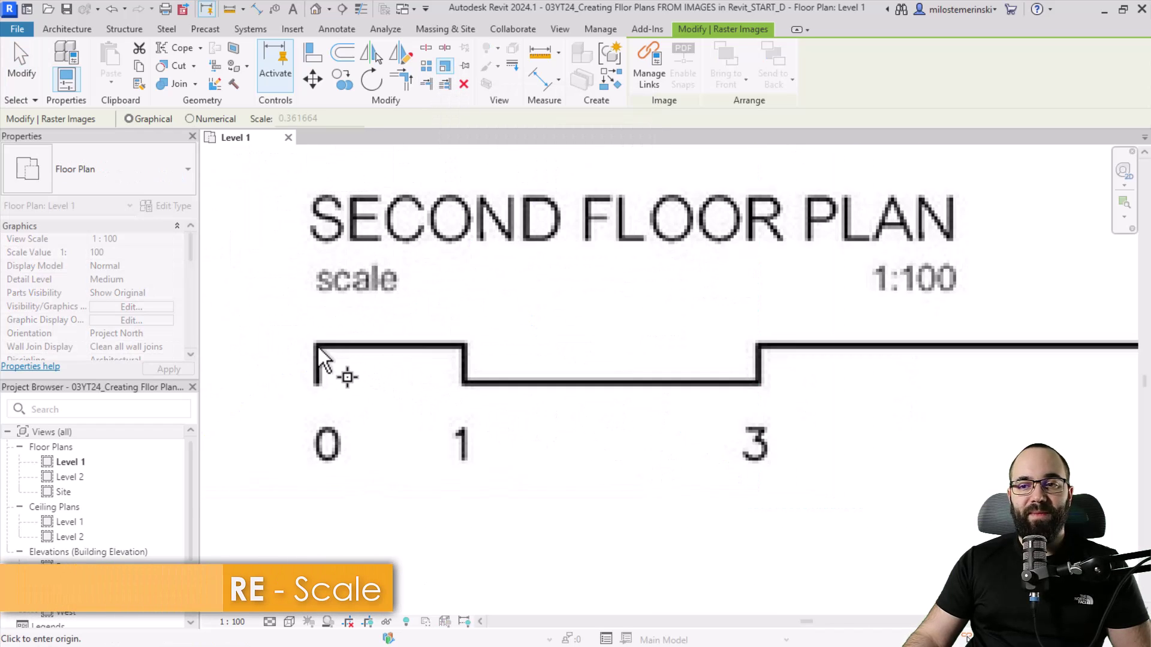
click(318, 347)
scroll(431, 401, down, 5)
scroll(677, 389, up, 4)
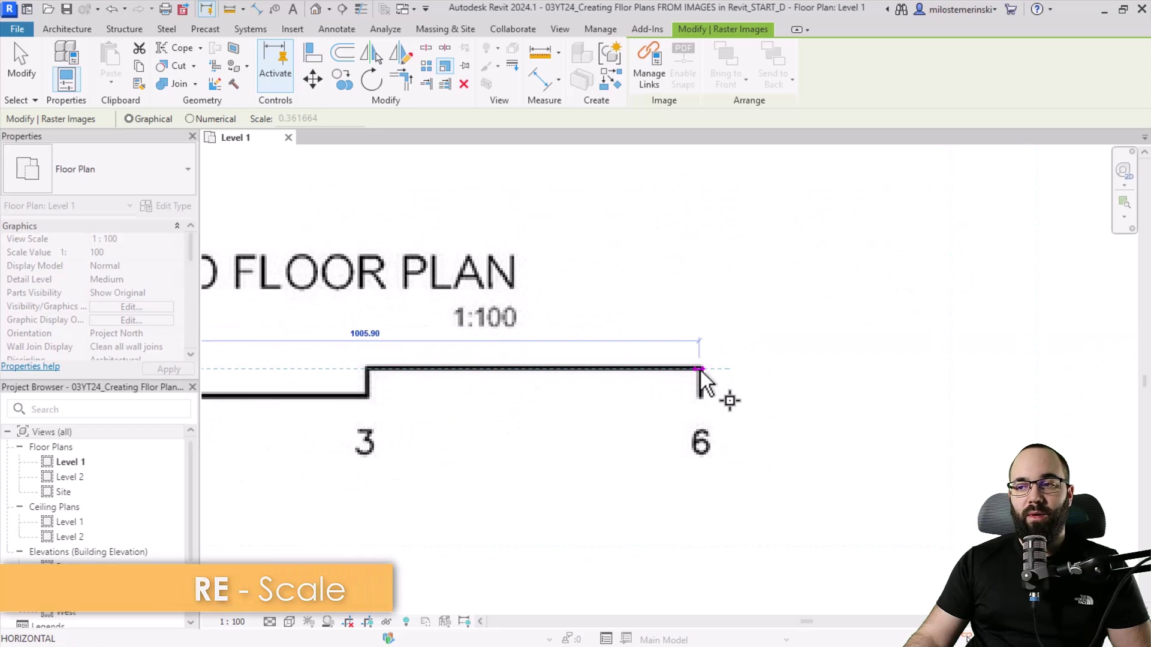
click(699, 370)
scroll(689, 372, down, 2)
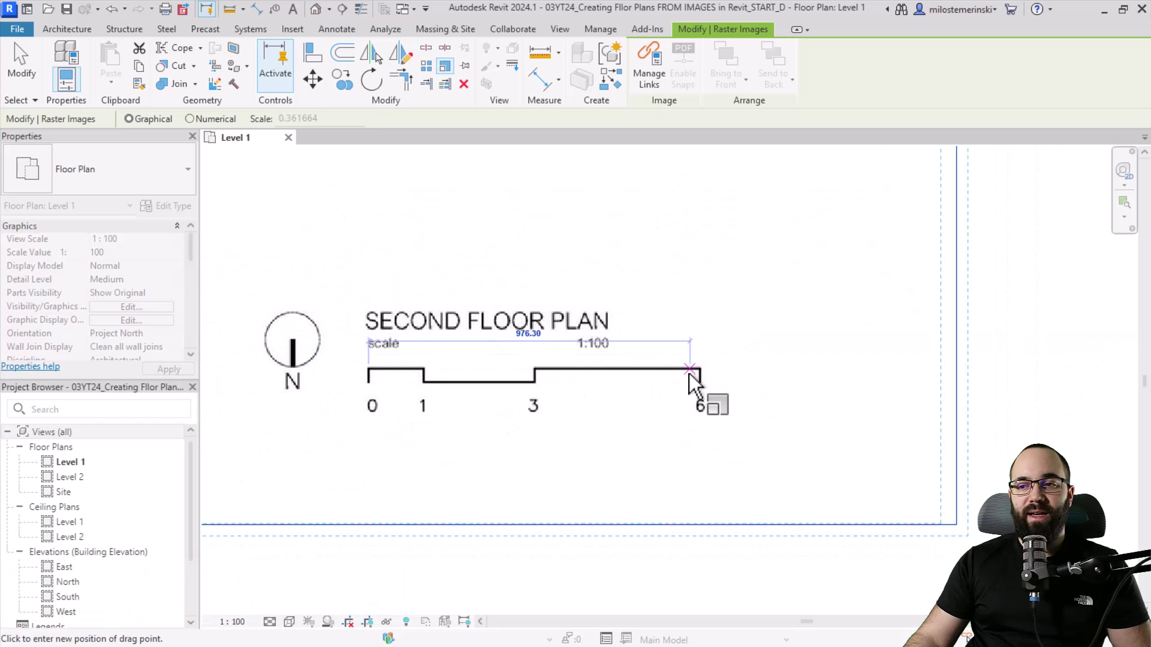
click(630, 386)
text(600)
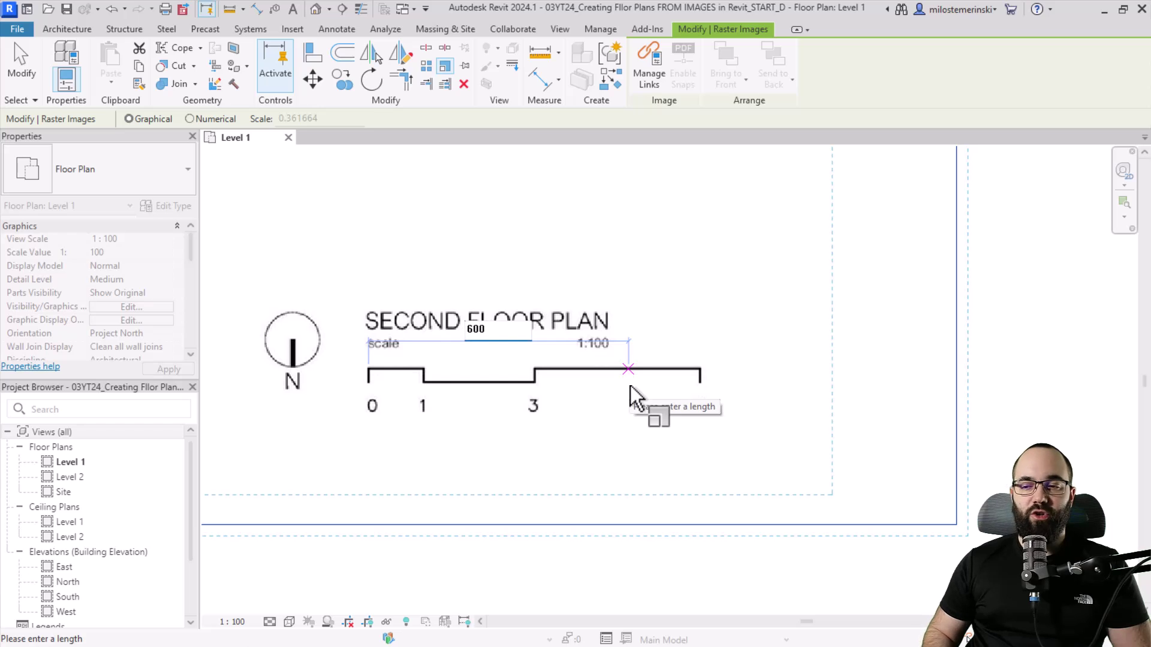
key(Return)
Deselect the rescaled image and take a trial measurement near the upper bedroom wall.
middle_drag(630, 386, 458, 501)
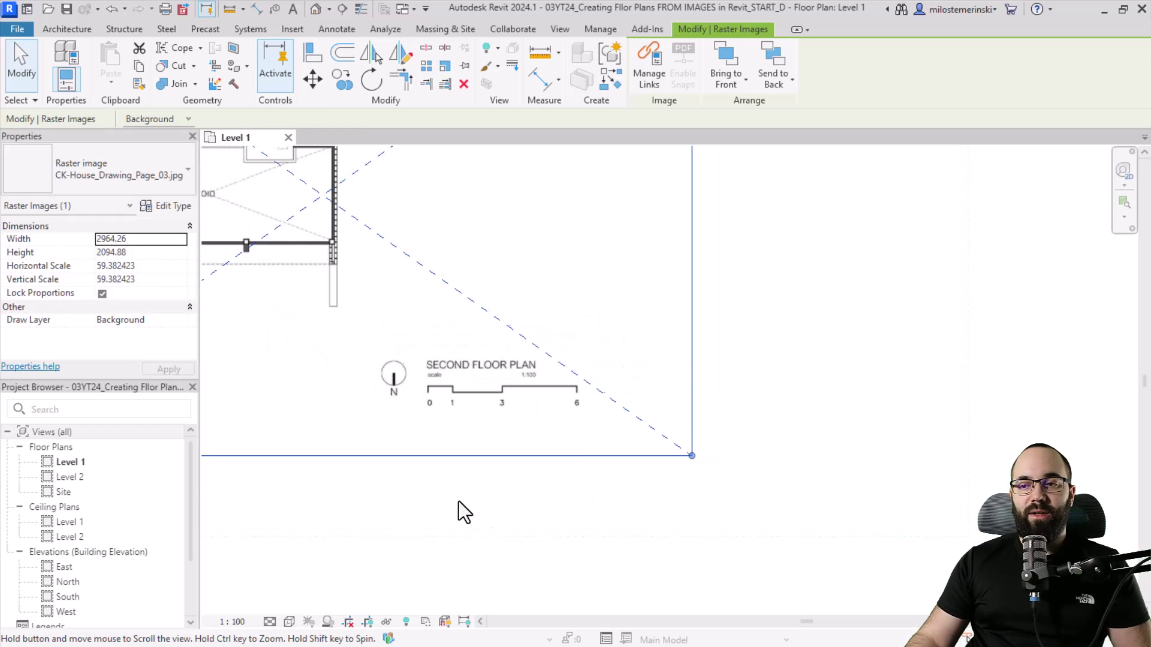
scroll(539, 528, down, 3)
click(583, 544)
scroll(583, 544, down, 1)
middle_drag(582, 544, 479, 456)
scroll(418, 293, up, 3)
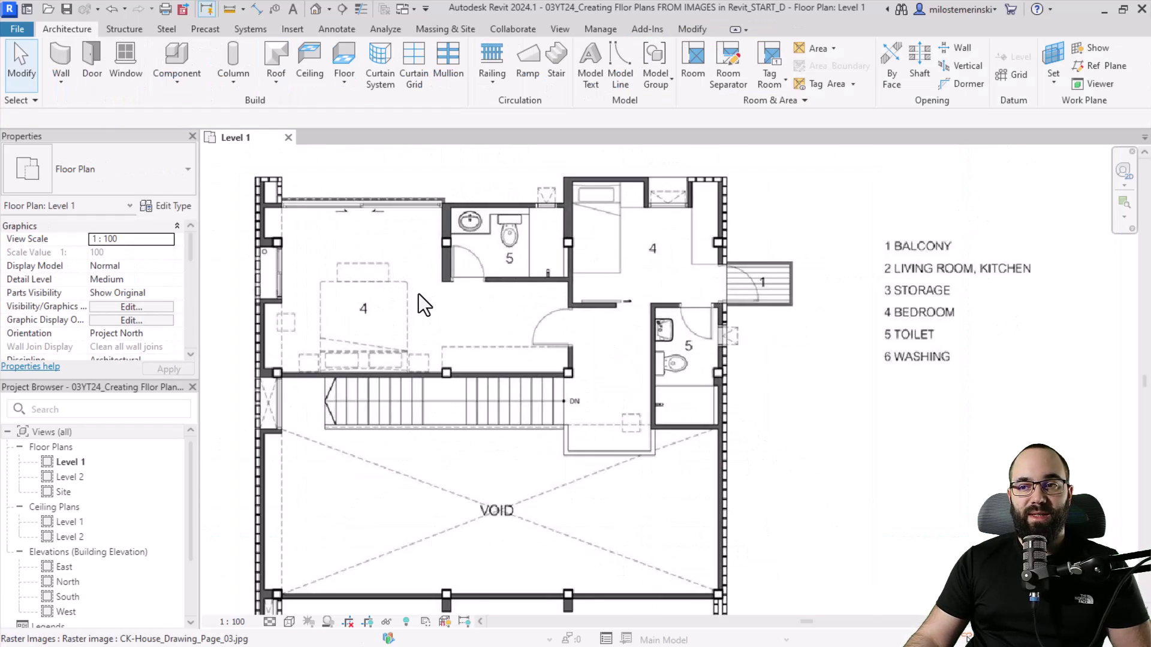
click(230, 12)
scroll(556, 273, up, 2)
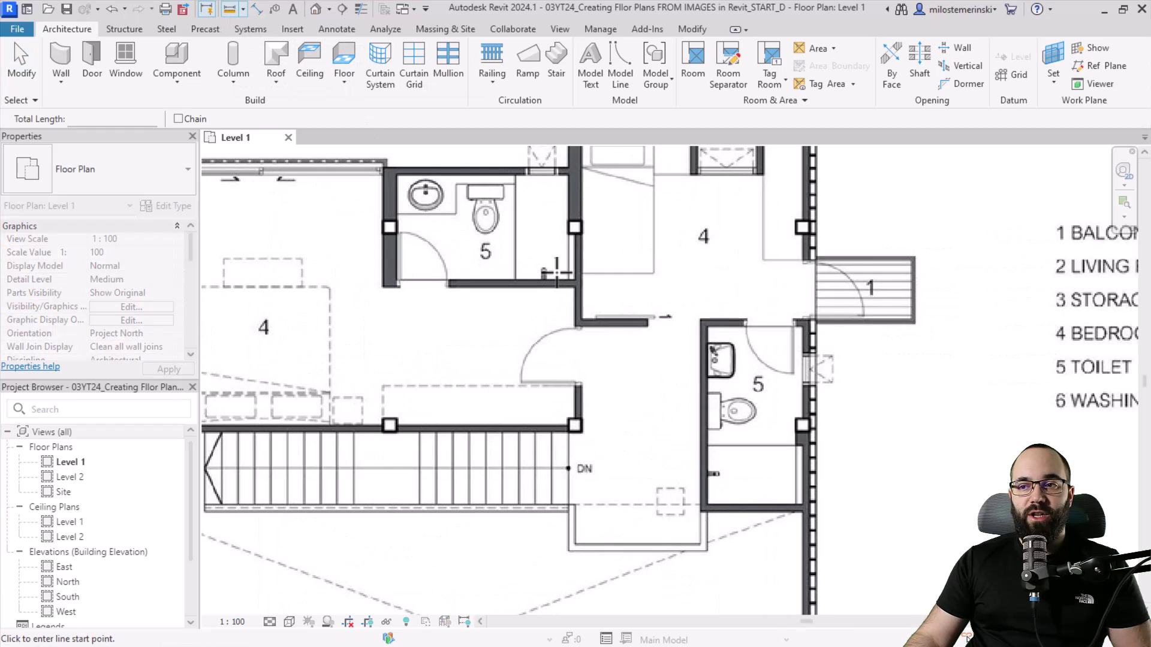
middle_drag(624, 273, 635, 374)
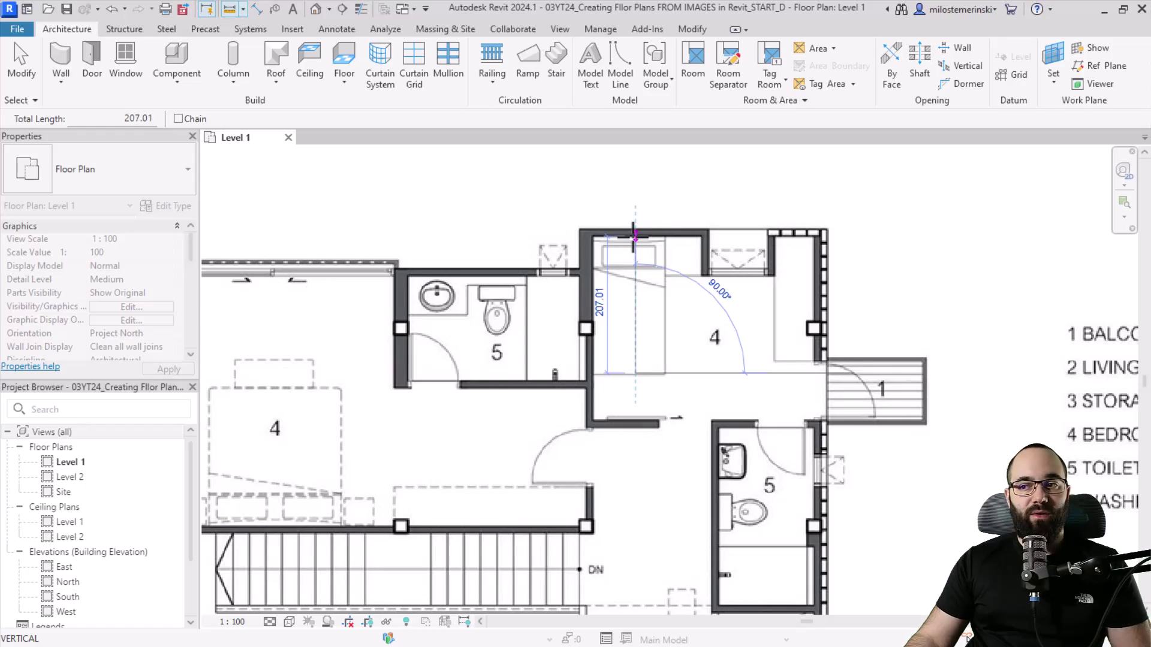
key(Escape)
key(Escape)
scroll(477, 249, down, 3)
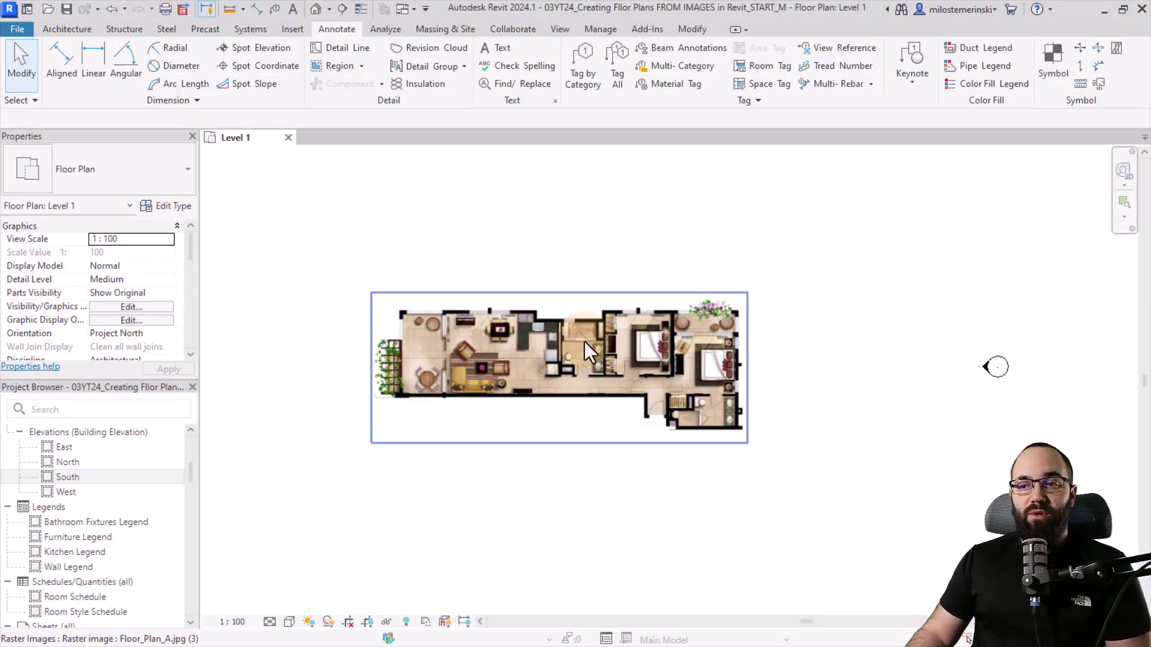
scroll(558, 402, up, 5)
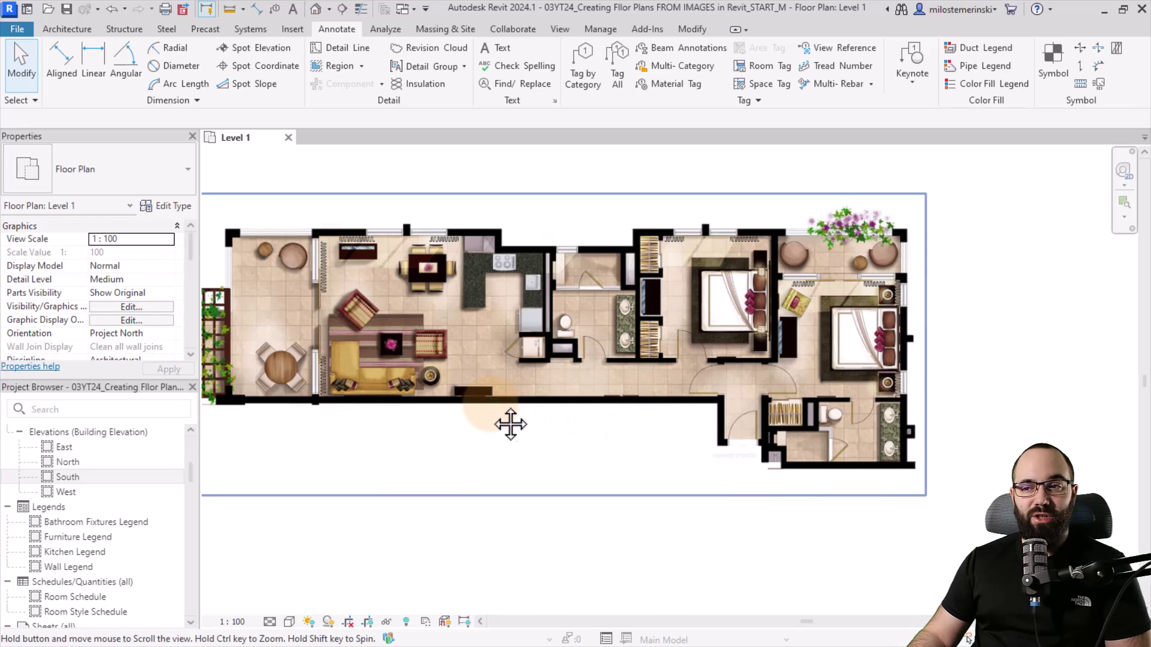
middle_drag(509, 424, 521, 398)
click(73, 32)
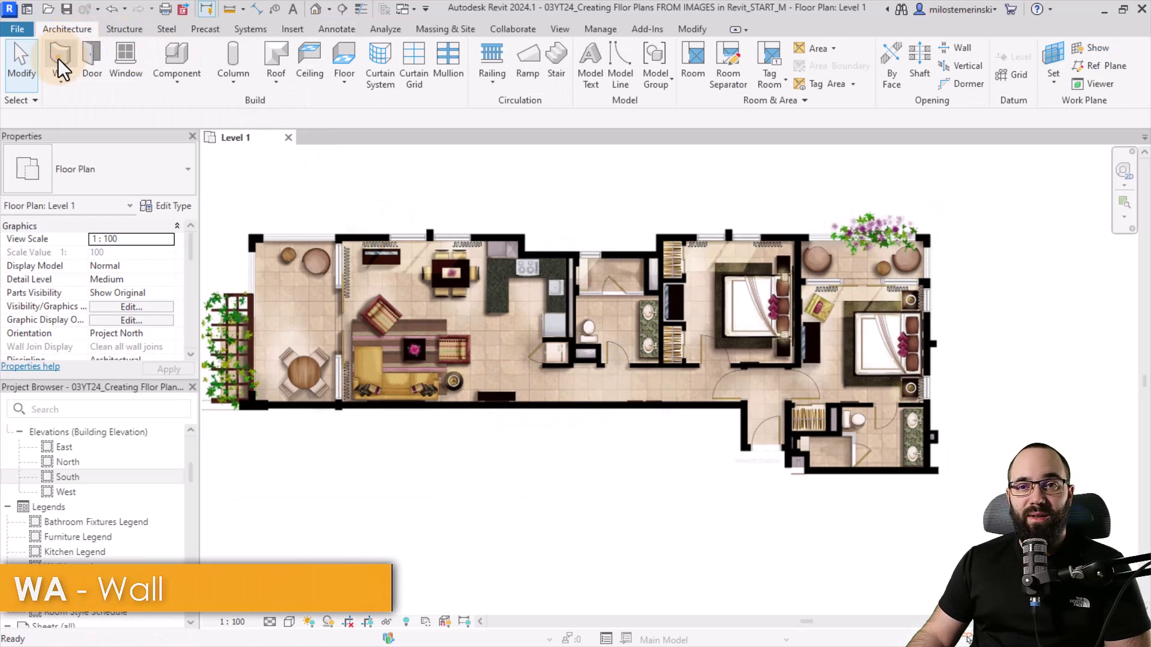
click(58, 59)
click(113, 186)
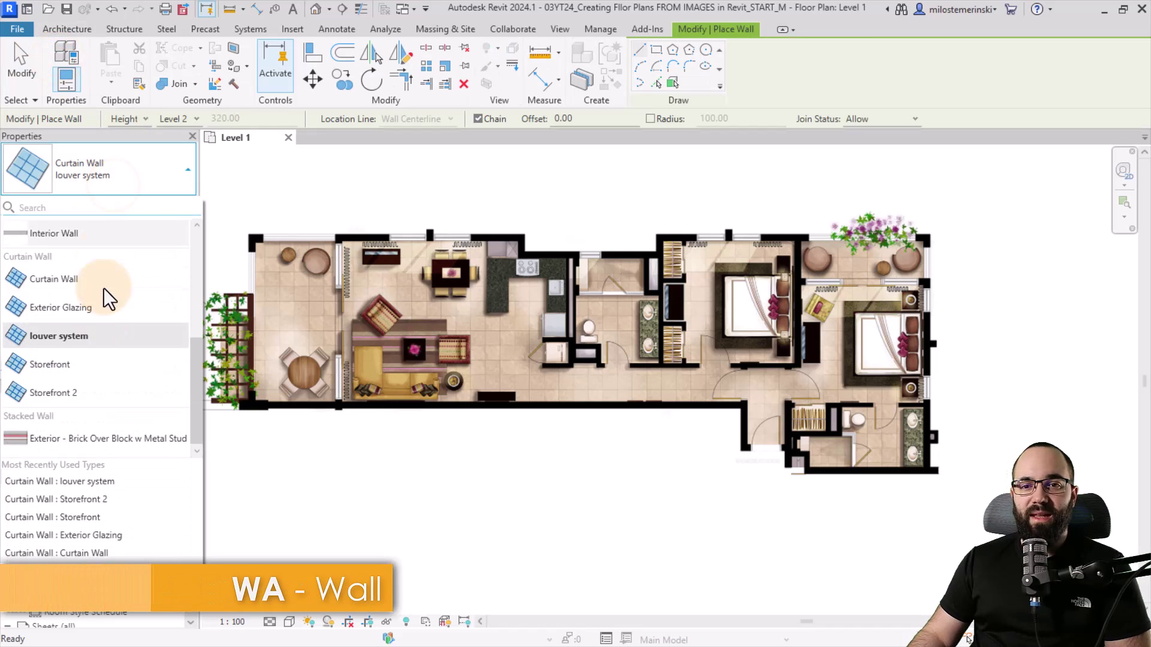
scroll(62, 283, up, 5)
scroll(60, 316, down, 5)
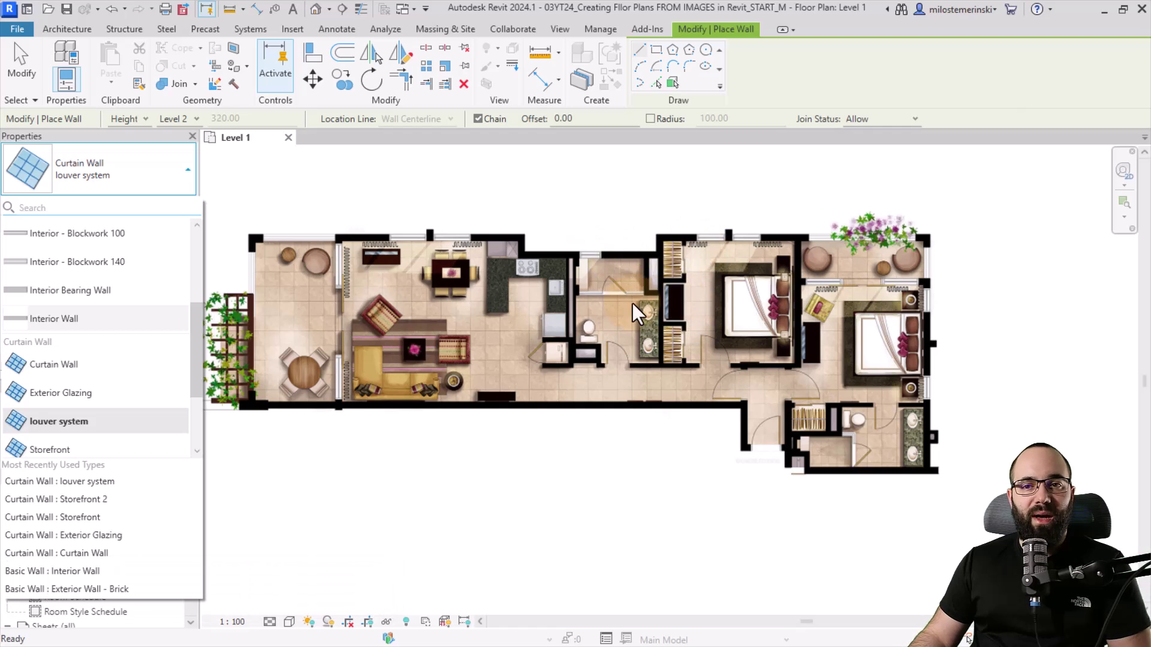
key(Escape)
key(Escape)
scroll(323, 237, up, 5)
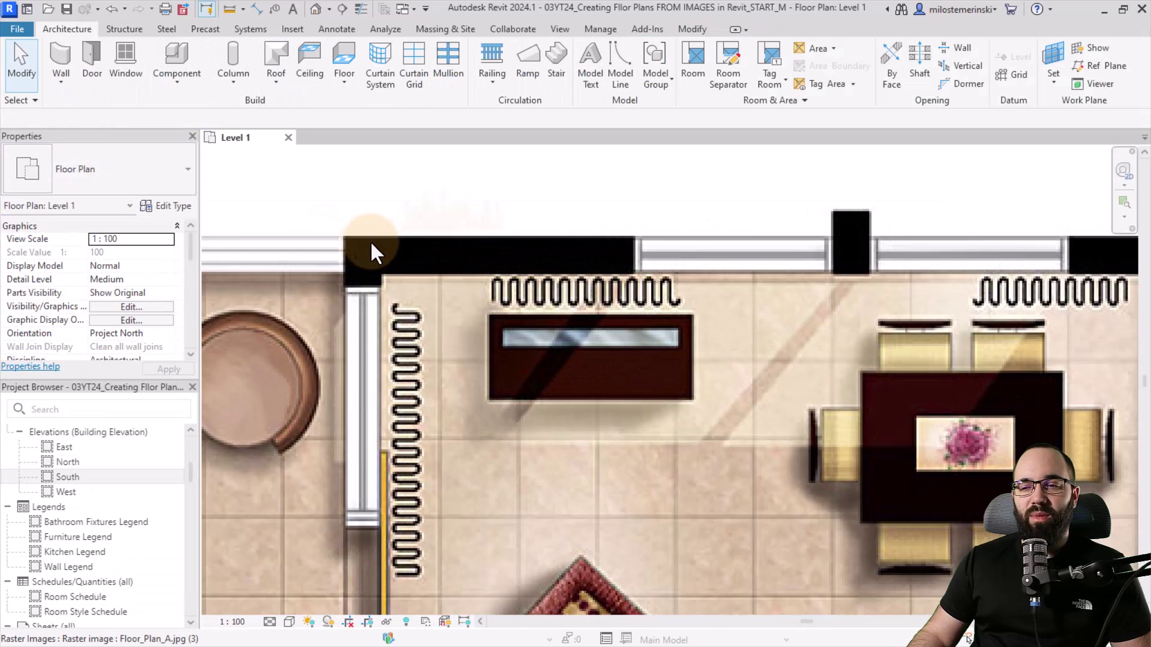
middle_drag(470, 274, 386, 279)
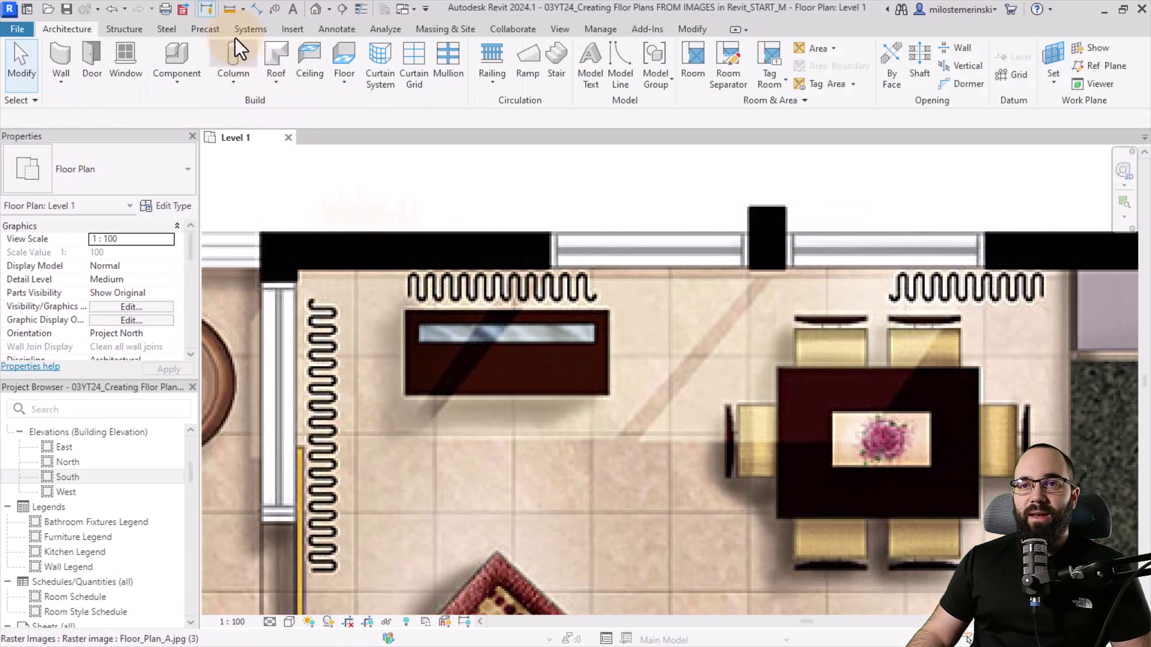
click(228, 10)
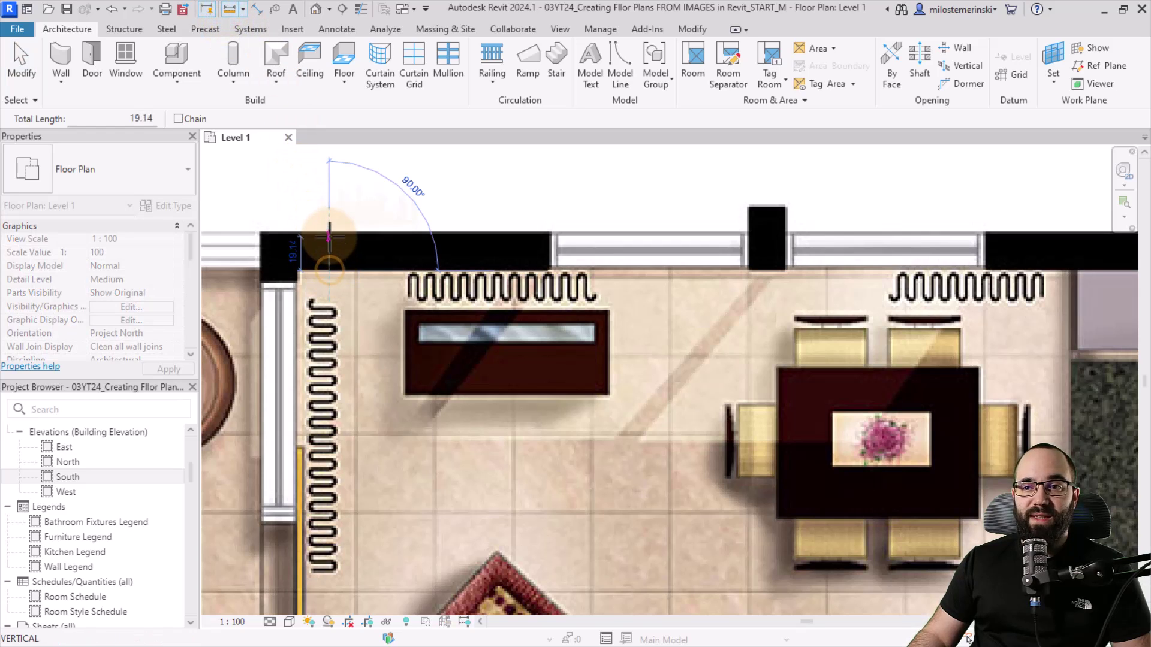
click(328, 231)
key(Escape)
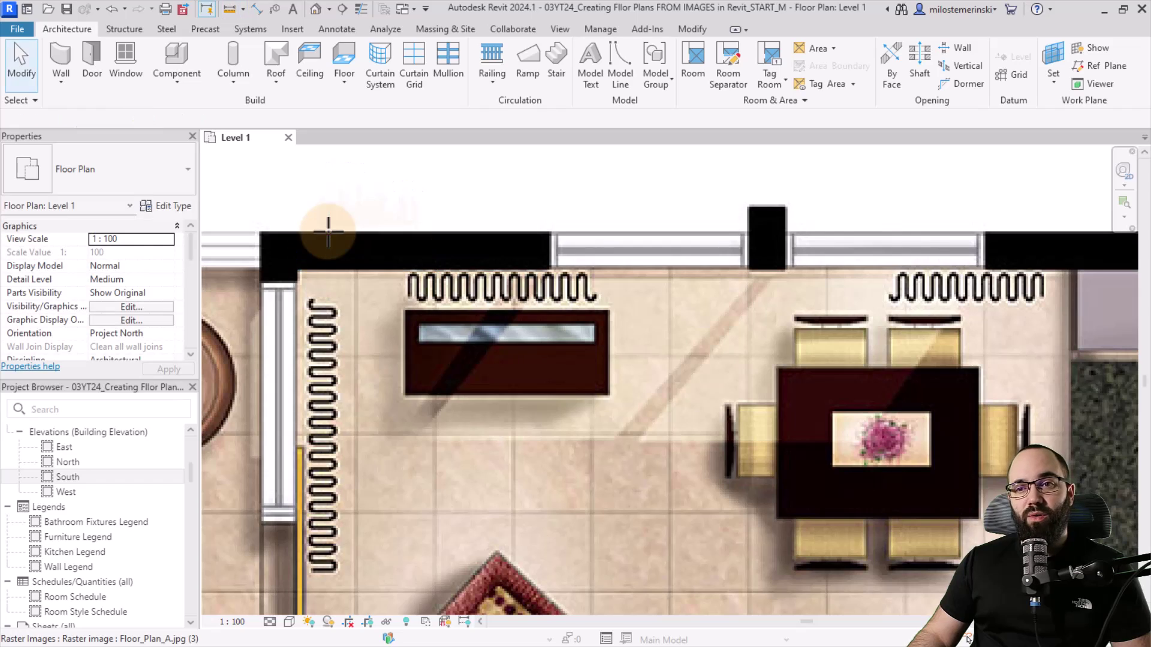
scroll(322, 207, down, 3)
scroll(732, 416, up, 2)
scroll(732, 416, up, 3)
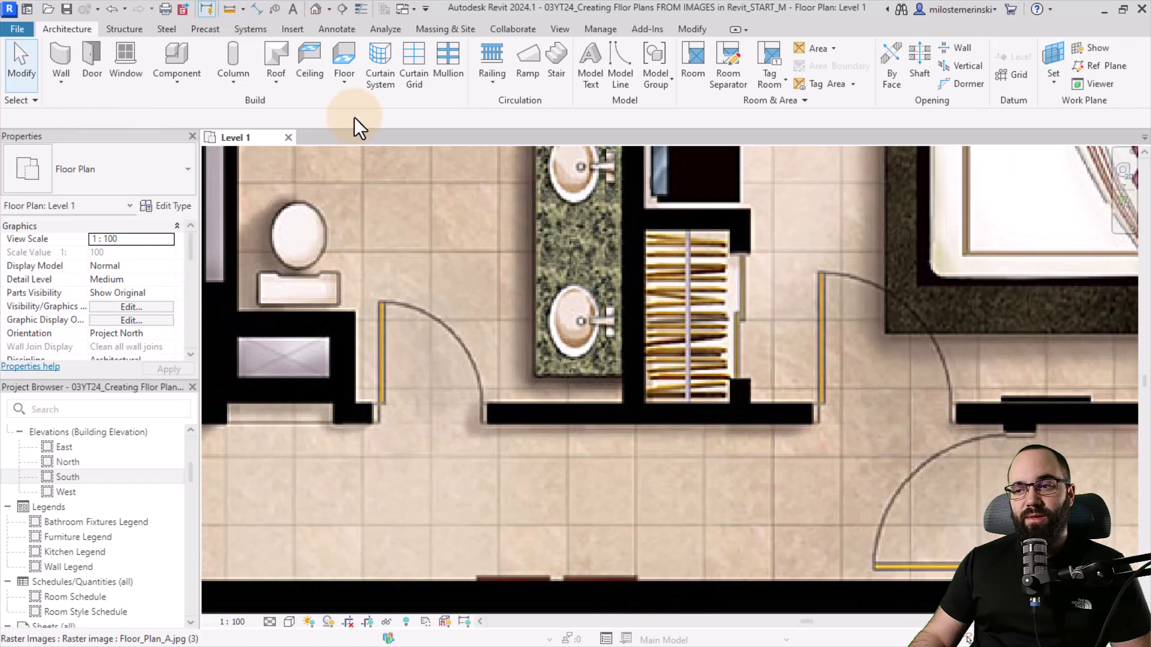
click(232, 12)
scroll(513, 421, up, 3)
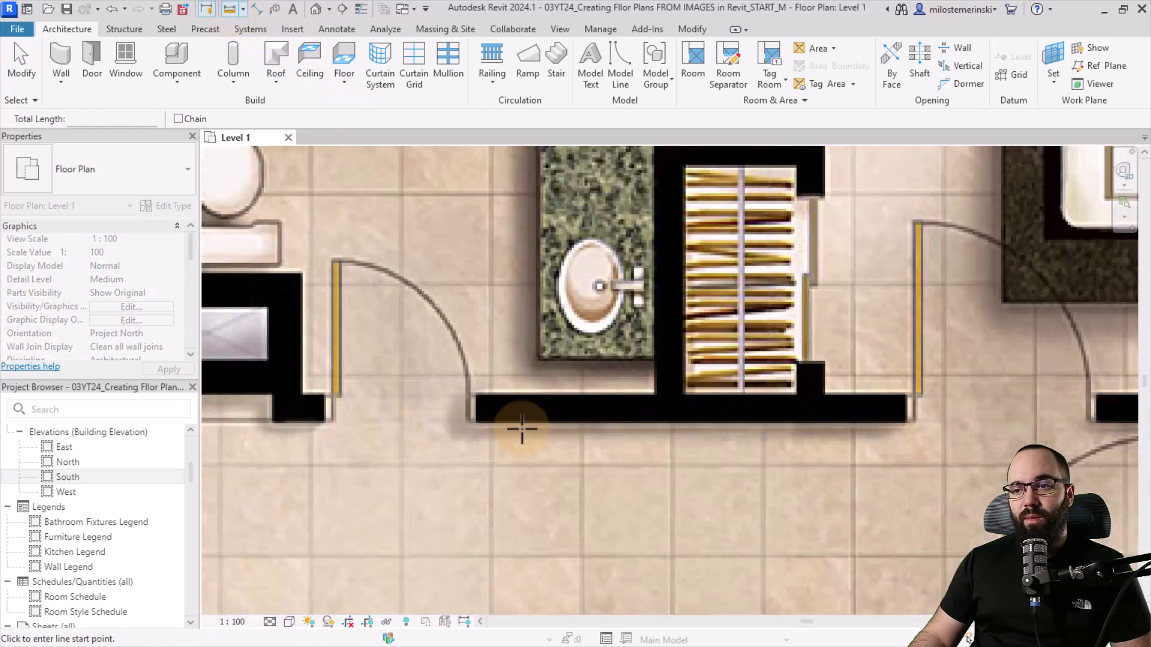
click(511, 420)
click(510, 382)
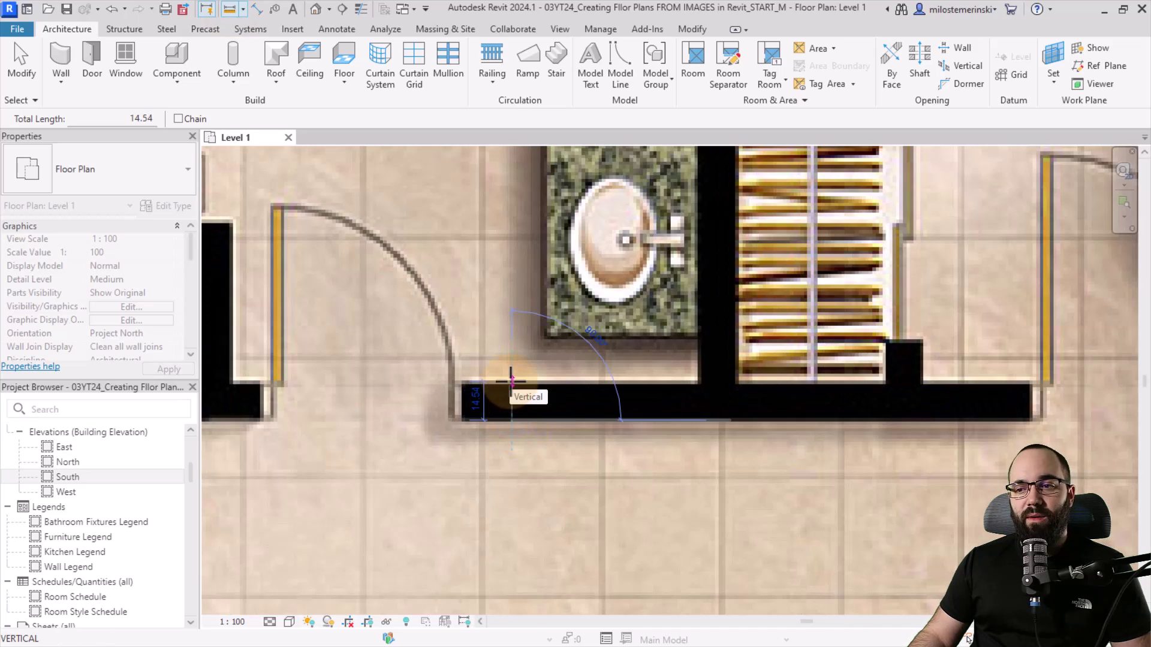
key(Escape)
key(Escape)
scroll(694, 383, down, 6)
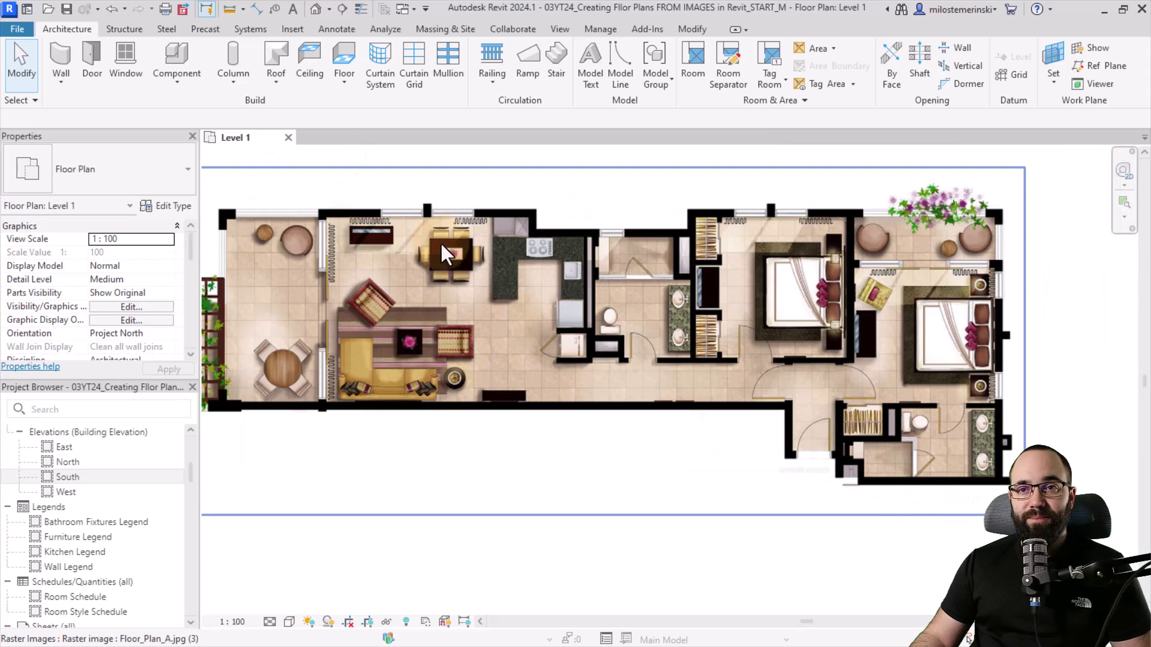
Start the Wall tool (WA) with Generic - 200mm walls located by interior finish face.
key(w)
key(a)
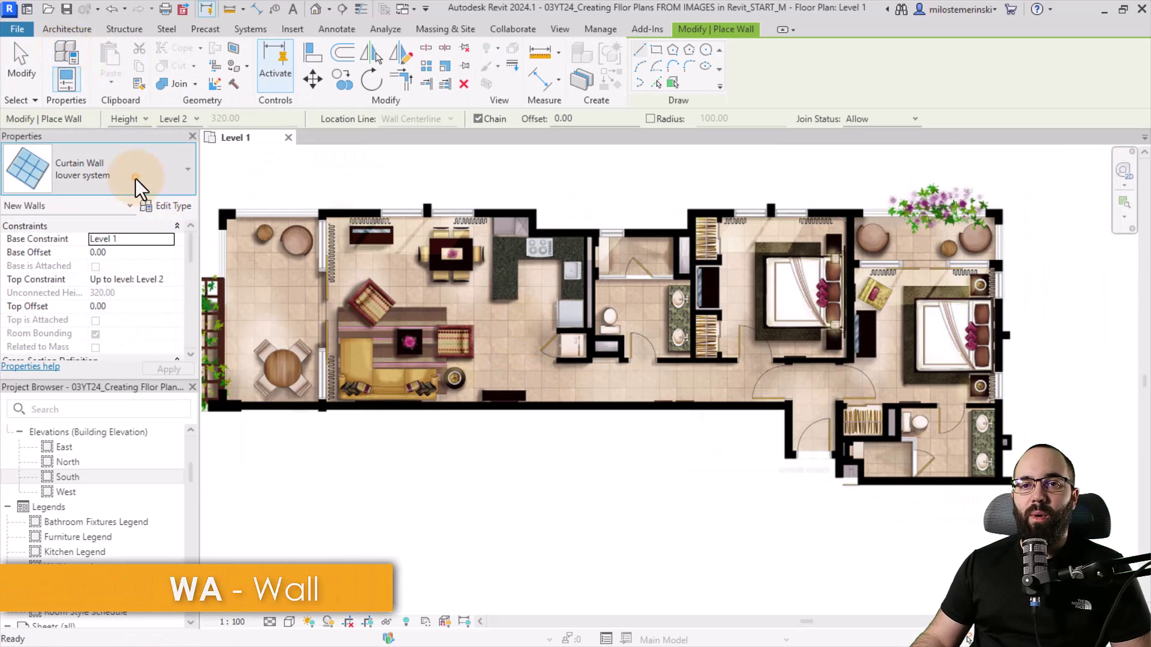
click(135, 178)
scroll(98, 321, up, 3)
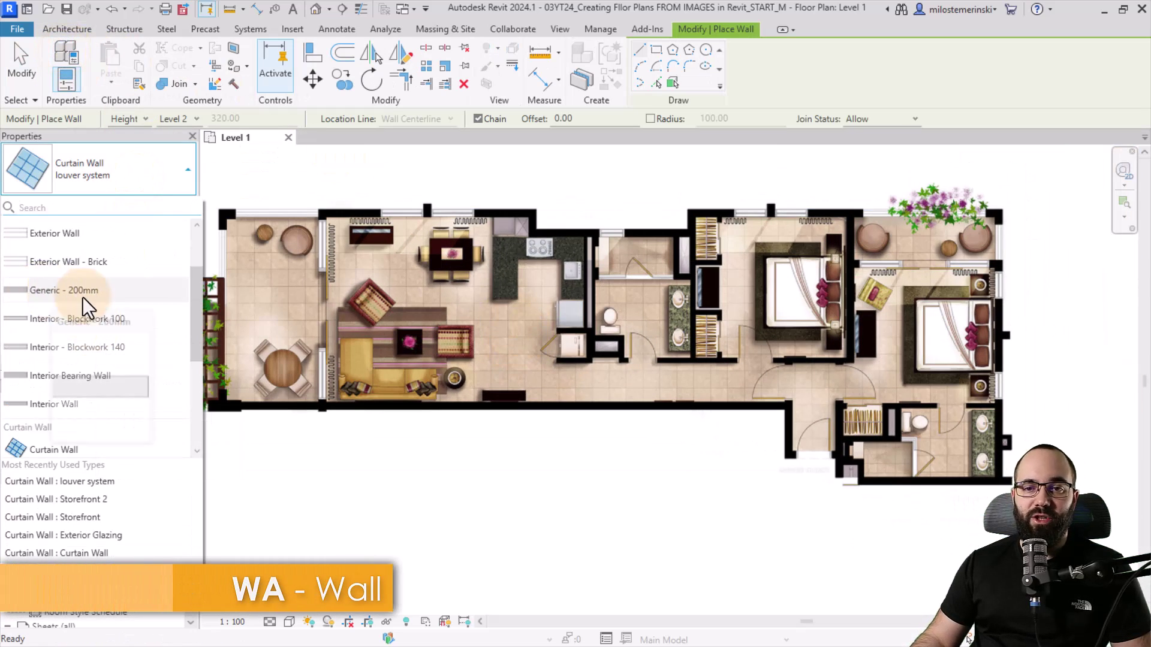
click(79, 292)
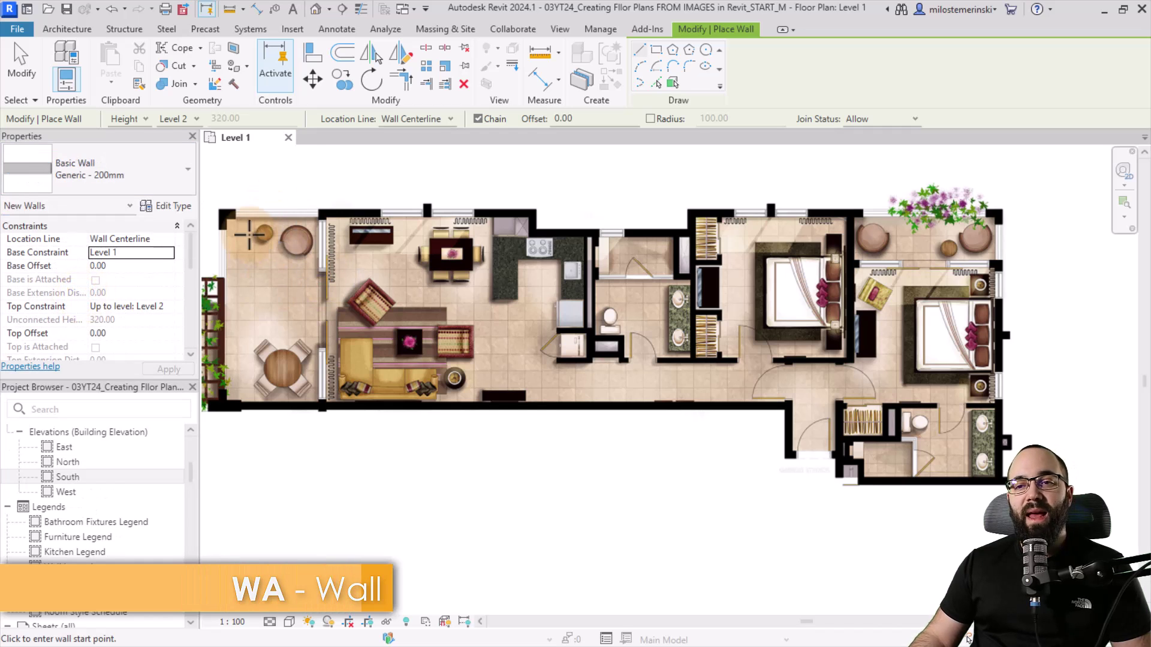
scroll(249, 234, up, 5)
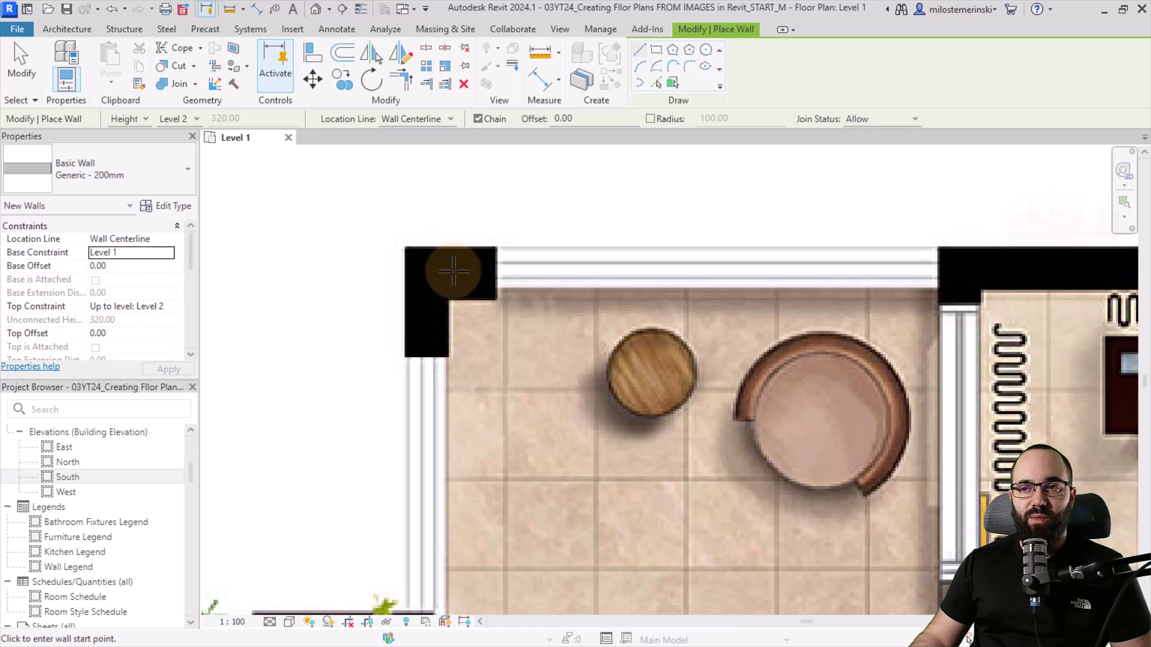
click(394, 121)
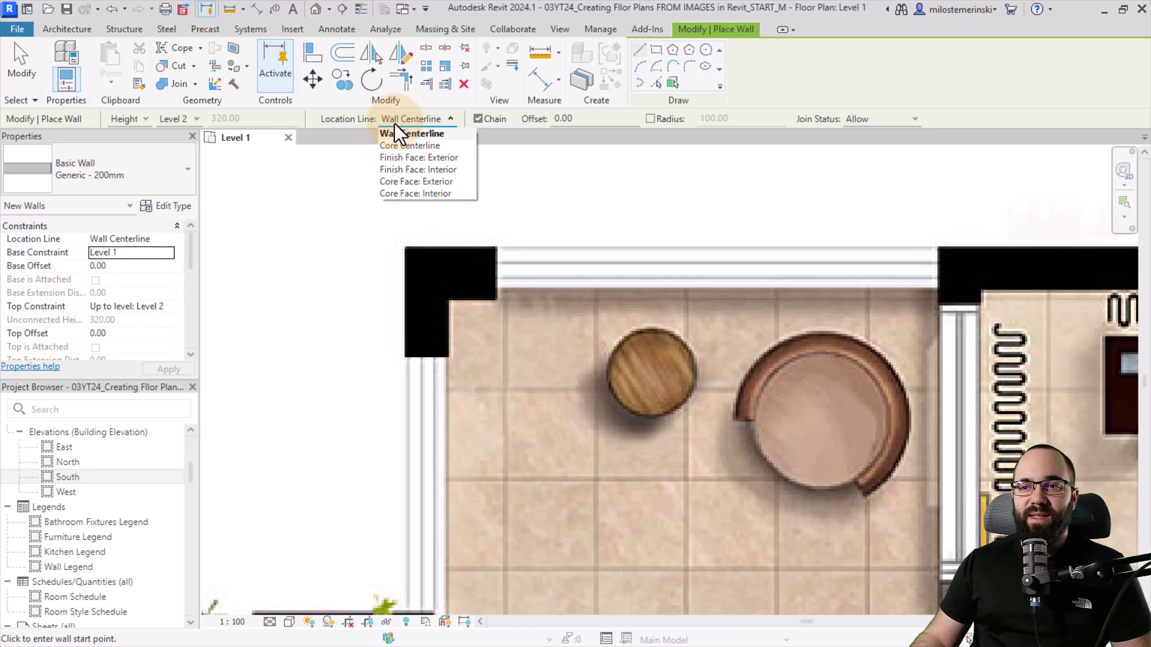
click(390, 169)
scroll(372, 244, down, 2)
scroll(372, 294, up, 3)
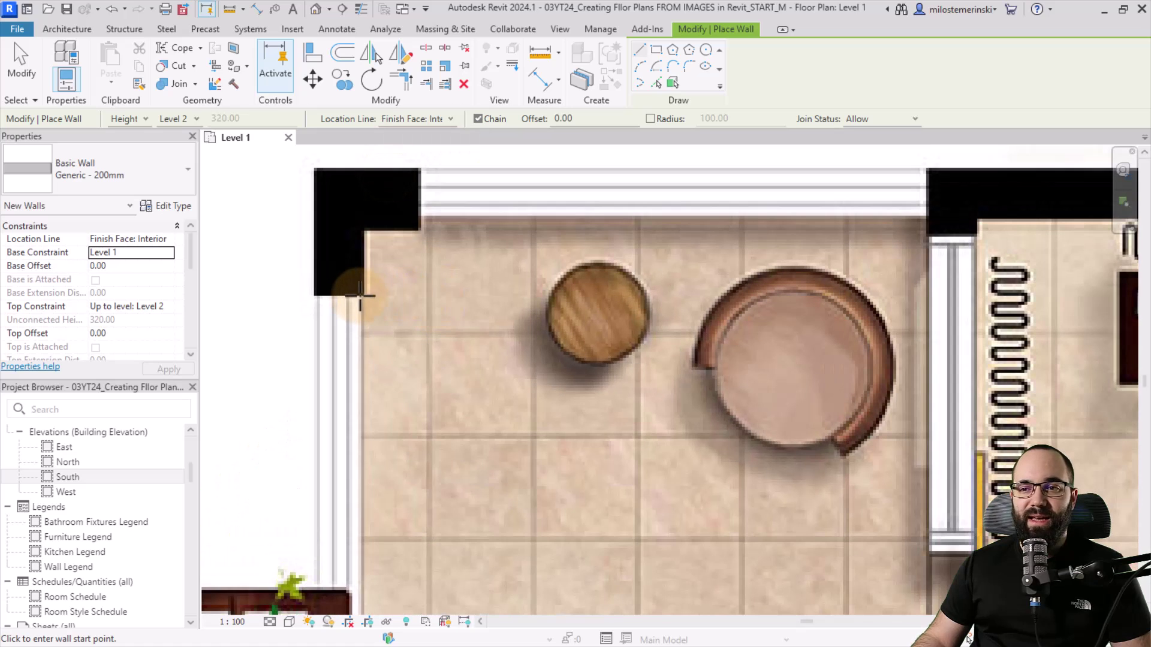
Trace the outer walls up the plan's left edge and along the top to the plant corner.
click(364, 295)
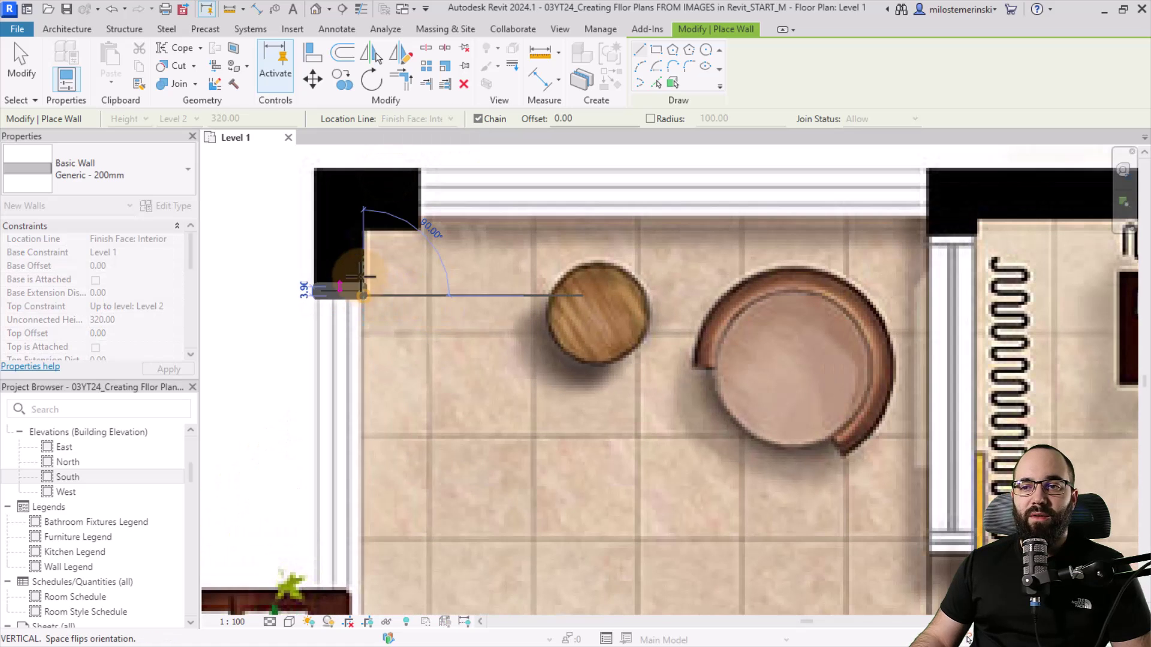
click(362, 230)
scroll(398, 226, down, 2)
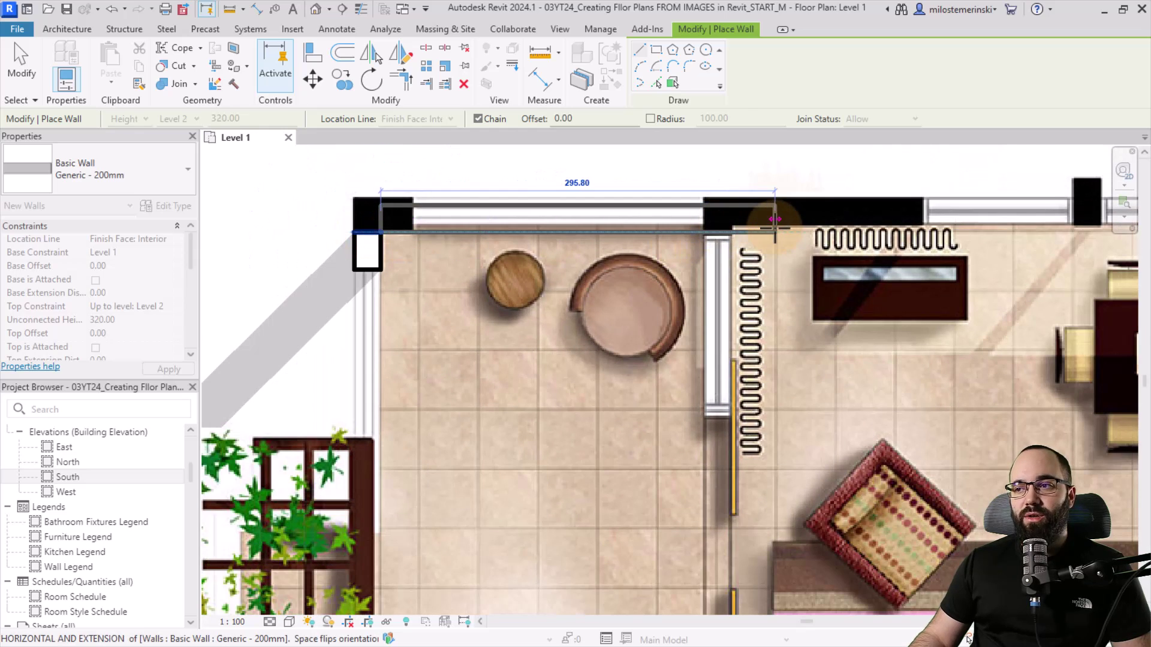
middle_drag(761, 227, 393, 241)
middle_drag(271, 233, 391, 264)
middle_drag(675, 236, 207, 231)
scroll(207, 231, down, 2)
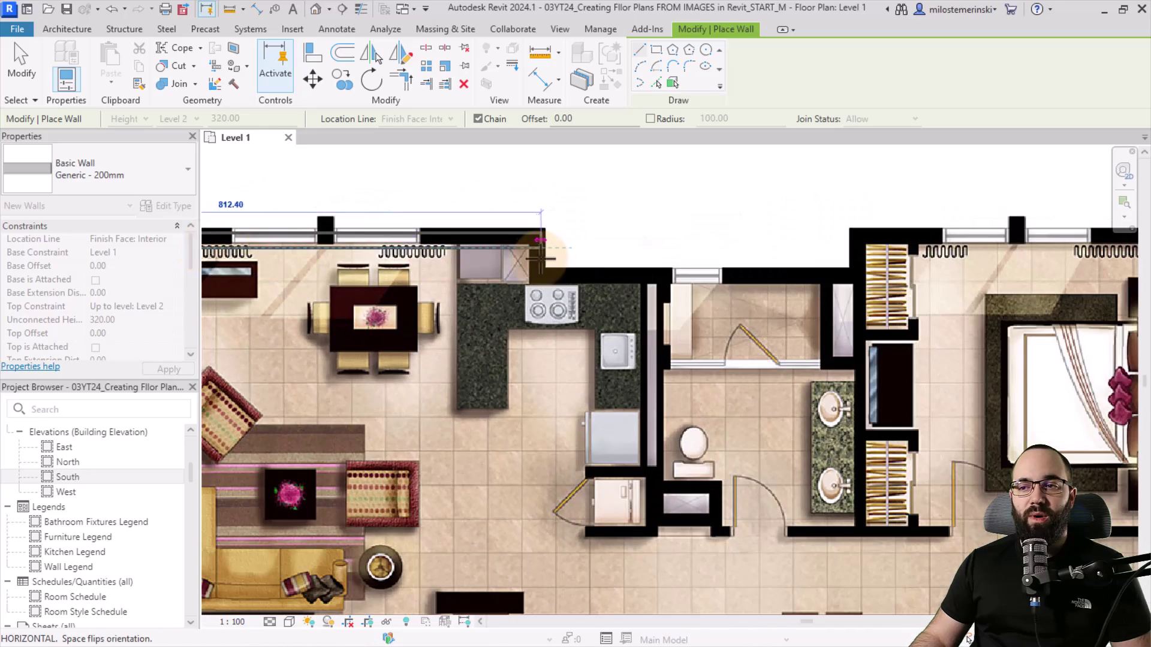
scroll(528, 240, up, 2)
scroll(524, 249, up, 2)
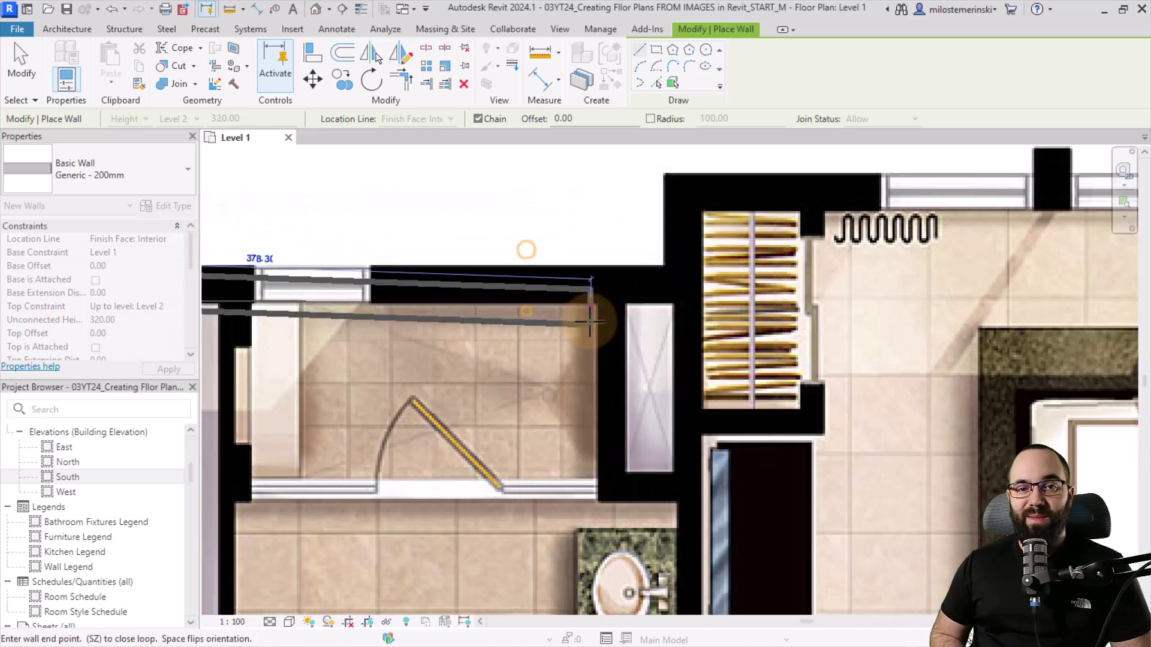
middle_drag(523, 250, 156, 244)
scroll(754, 235, up, 2)
click(752, 234)
middle_drag(754, 235, 480, 314)
key(Escape)
Draw the short horizontal wall in the central hall.
click(632, 532)
click(453, 533)
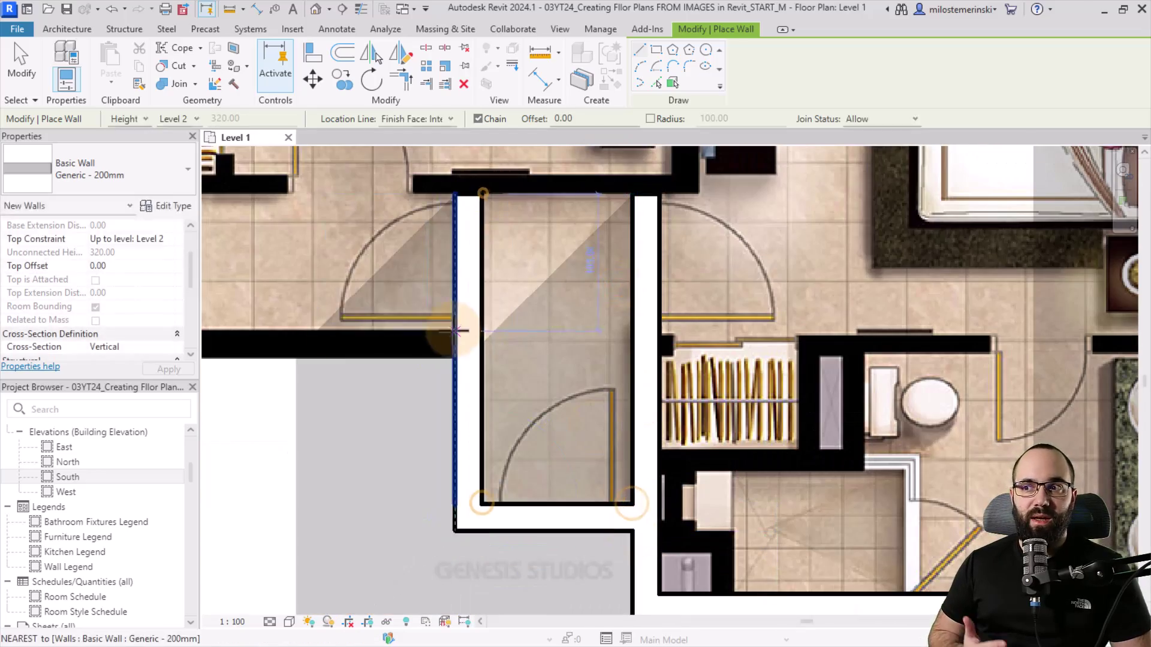
key(Escape)
middle_drag(454, 420, 454, 286)
scroll(433, 346, down, 1)
scroll(432, 346, up, 1)
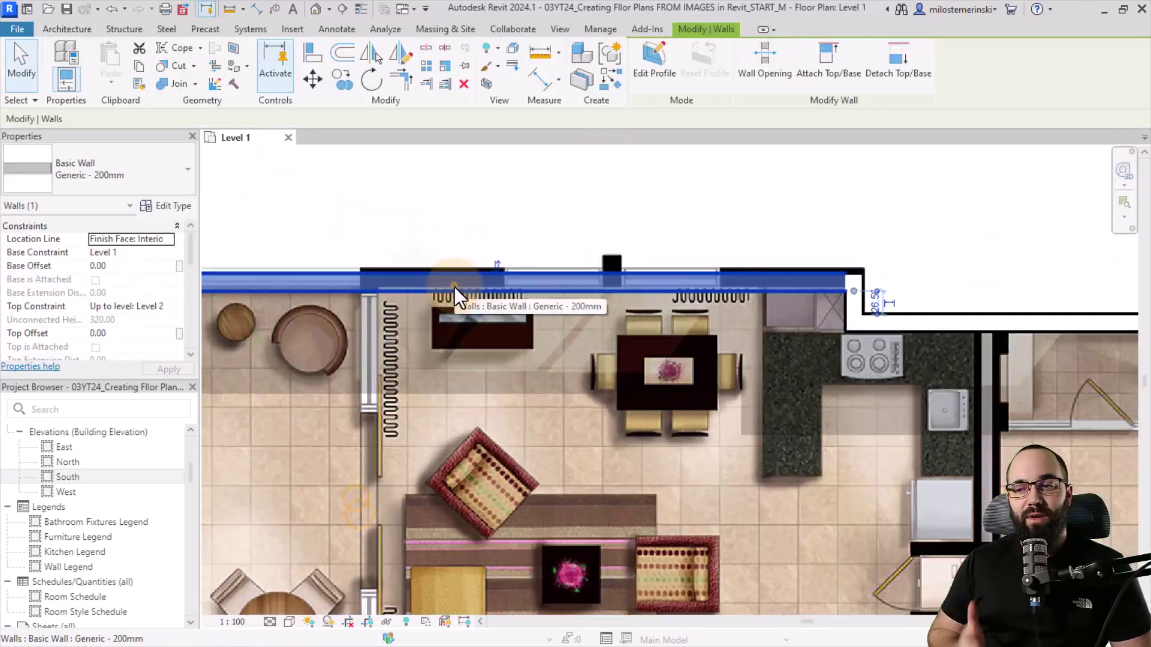
scroll(455, 287, down, 2)
scroll(493, 193, up, 3)
scroll(454, 206, up, 2)
scroll(457, 380, down, 2)
middle_drag(458, 380, 480, 495)
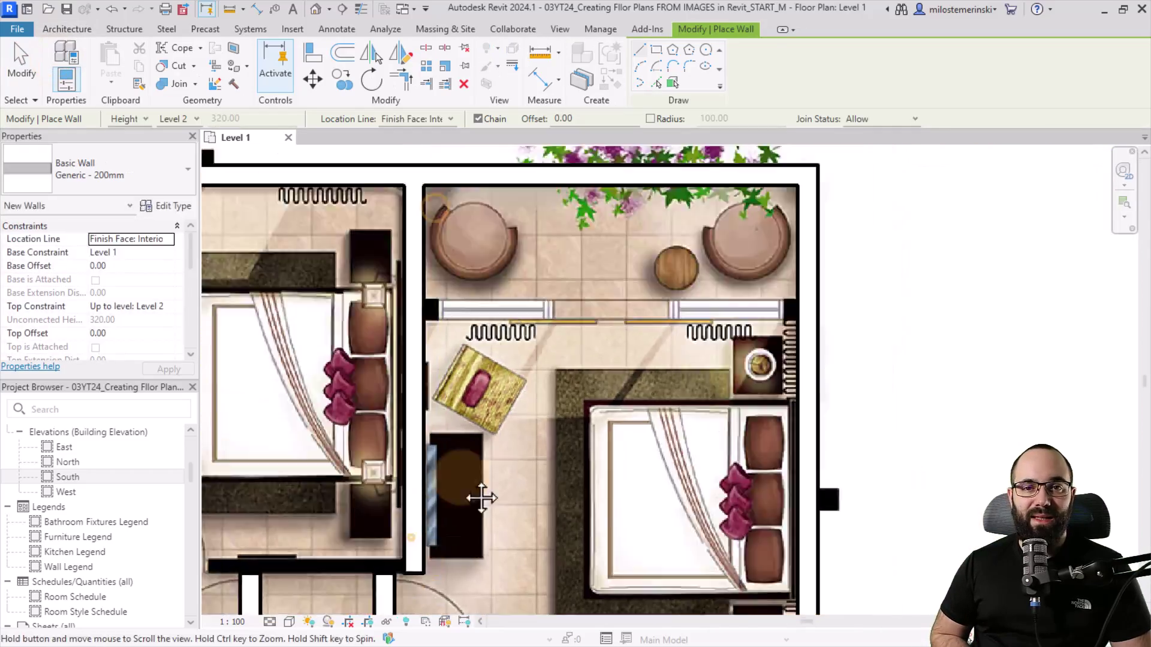
scroll(955, 401, up, 1)
scroll(955, 401, down, 3)
middle_drag(956, 401, 655, 319)
scroll(655, 318, down, 2)
middle_drag(752, 404, 787, 403)
Switch to Interior - Blockwork 140 walls aligned by interior finish face for the bathrooms.
click(95, 169)
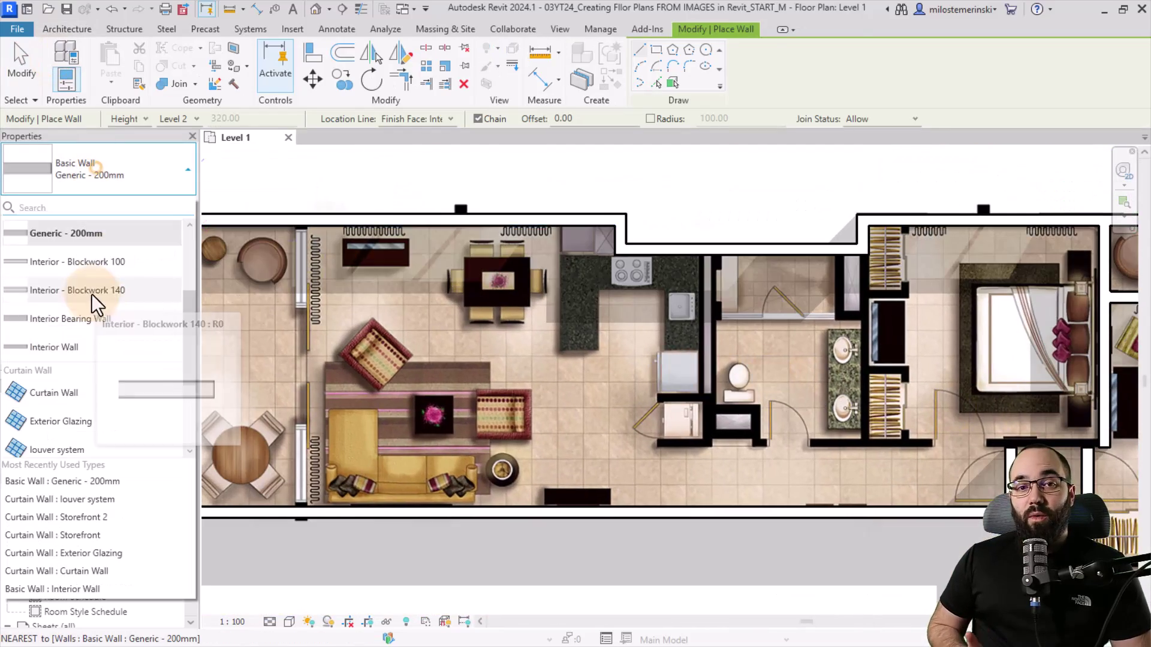
click(103, 304)
click(418, 119)
click(414, 172)
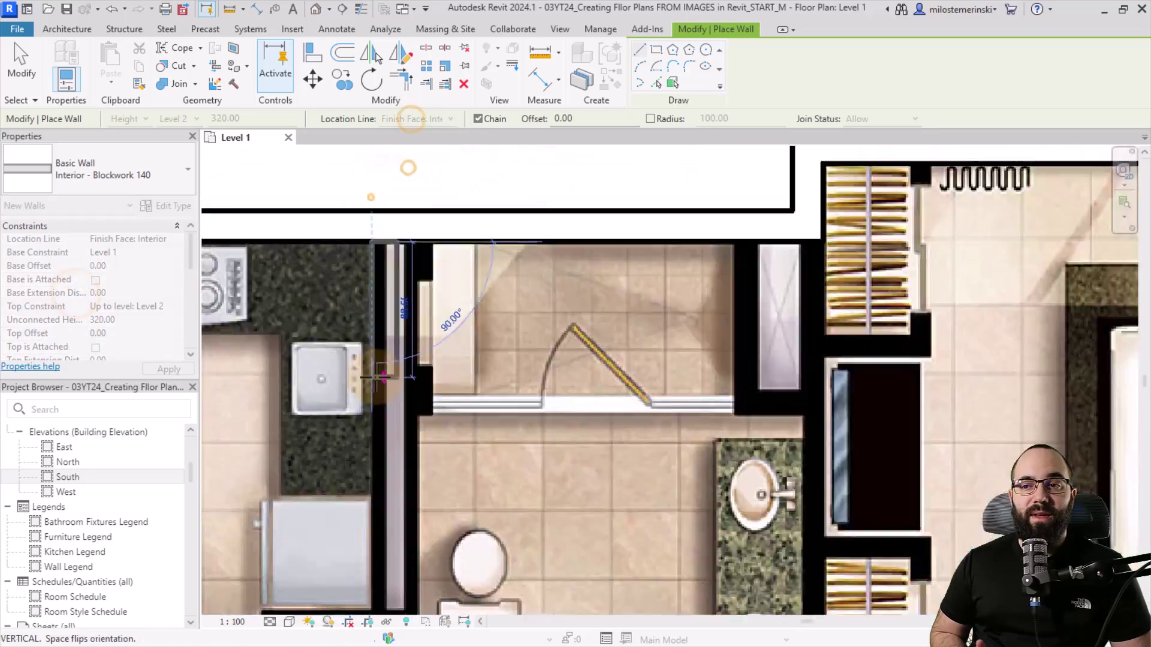
click(226, 385)
scroll(429, 328, up, 2)
scroll(429, 328, down, 2)
key(Escape)
key(Escape)
Draw the Blockwork 140 bathroom partition from the bathroom door opening.
key(w)
key(a)
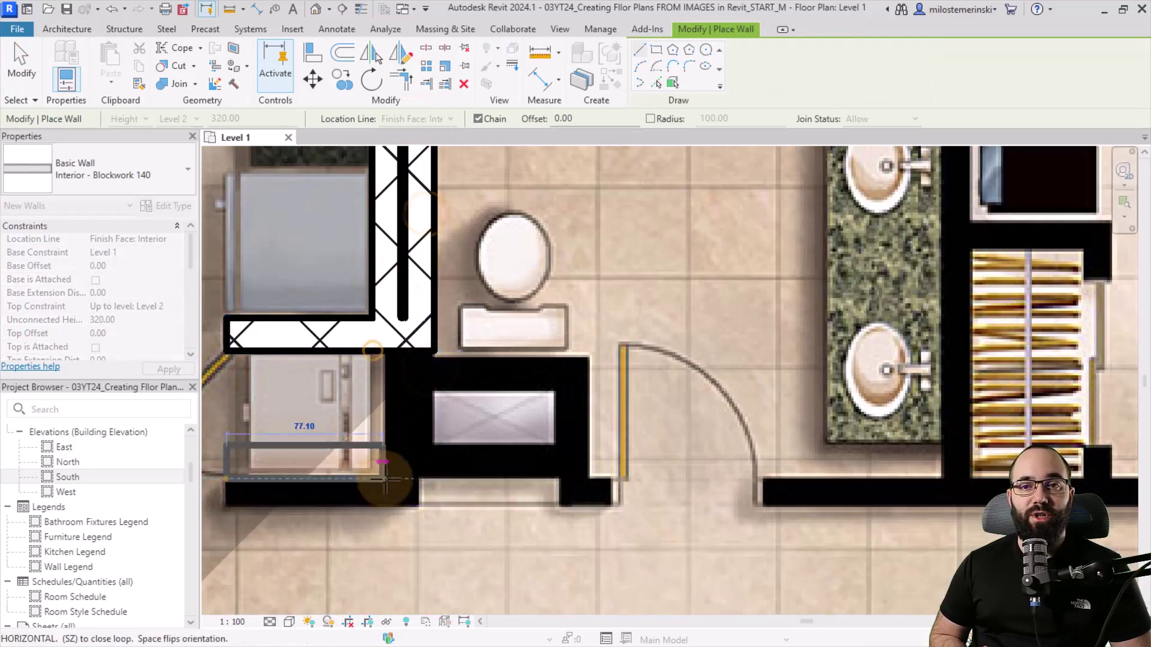
click(584, 353)
scroll(593, 511, down, 3)
scroll(423, 350, up, 3)
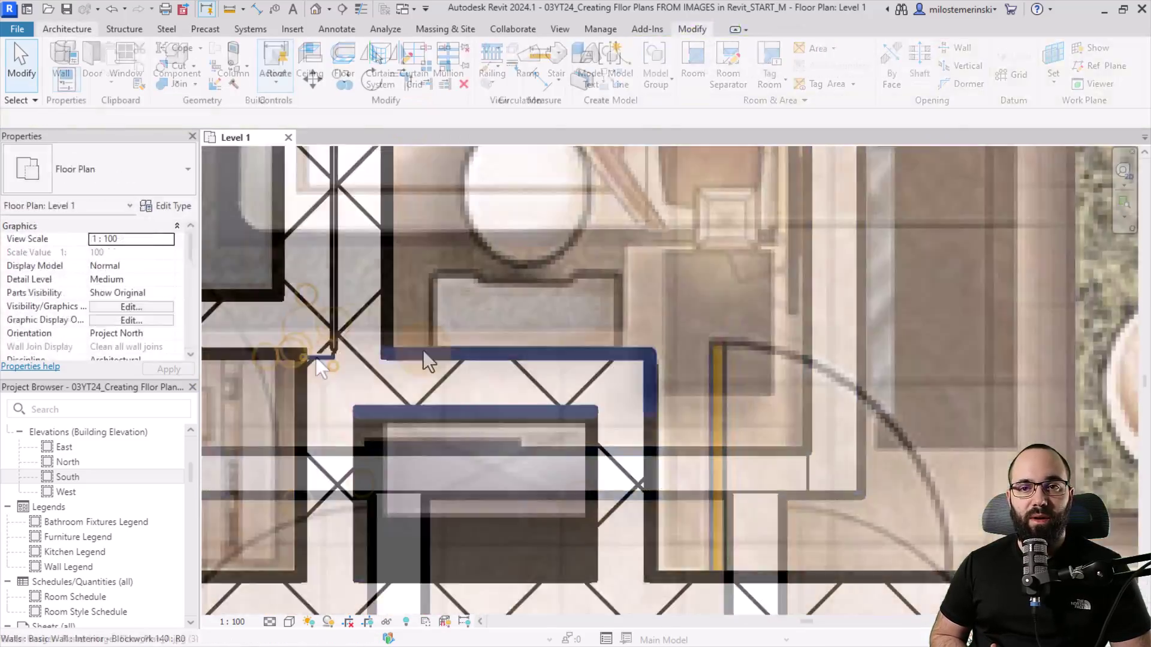
scroll(433, 471, down, 2)
scroll(359, 330, up, 2)
scroll(358, 331, down, 2)
scroll(539, 240, up, 2)
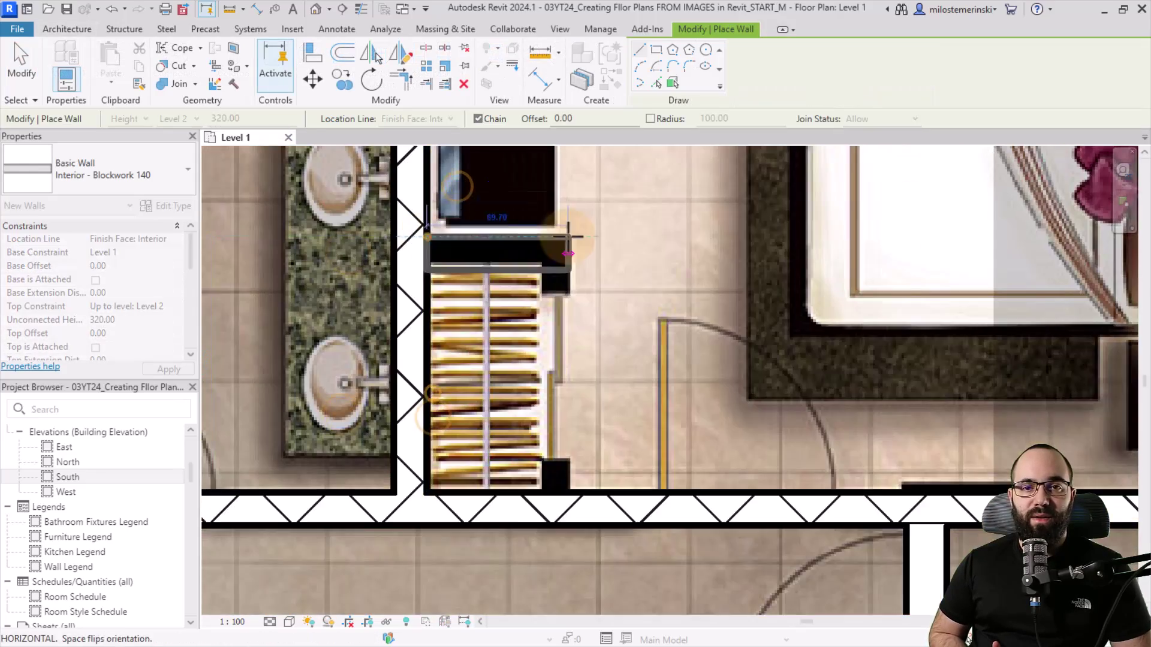
scroll(600, 300, down, 1)
scroll(728, 357, up, 2)
scroll(741, 355, down, 2)
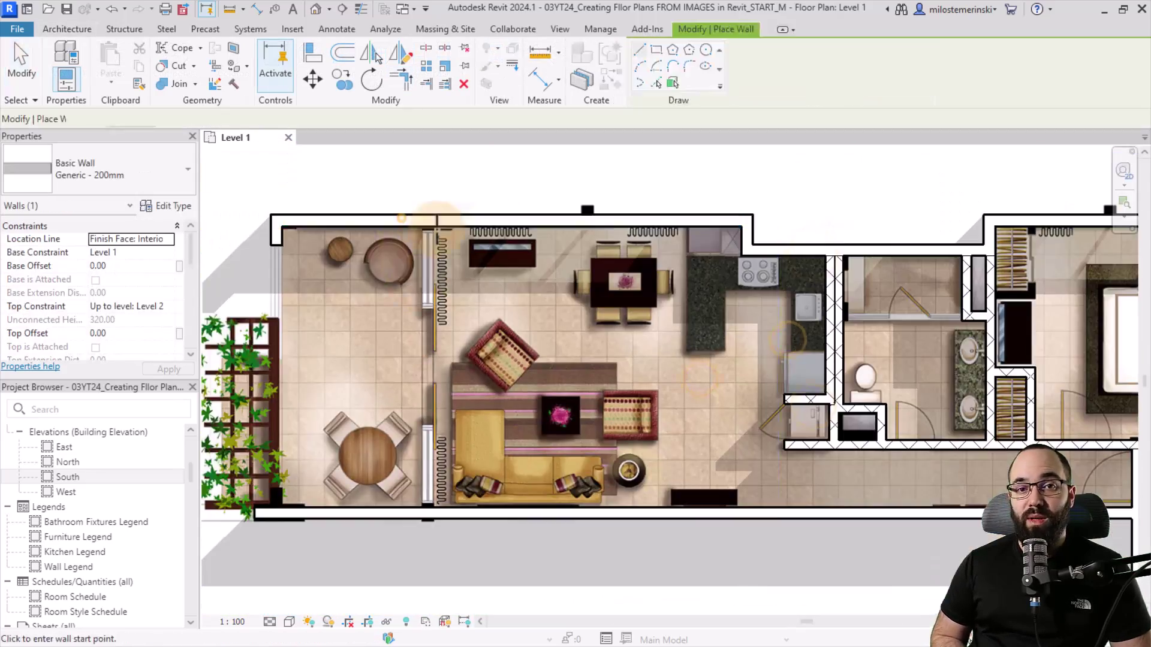
scroll(505, 372, up, 2)
key(Escape)
key(Escape)
scroll(360, 287, down, 5)
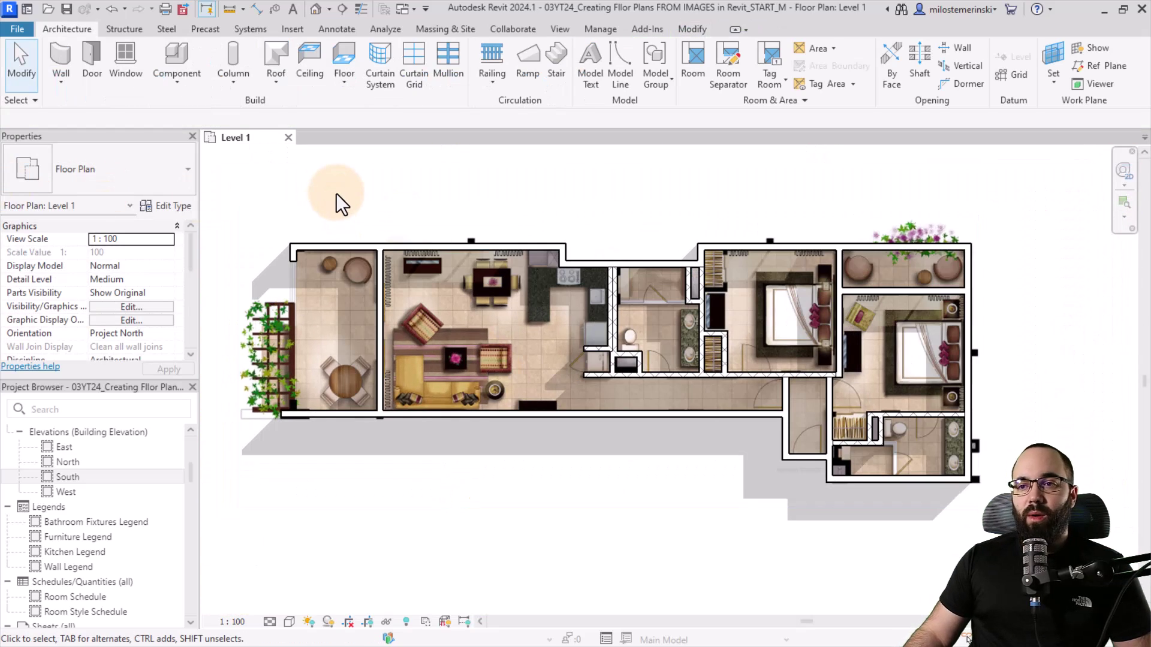
Open the default 3D view, orbit it to a front angle, and tile it beside Level 1.
click(316, 9)
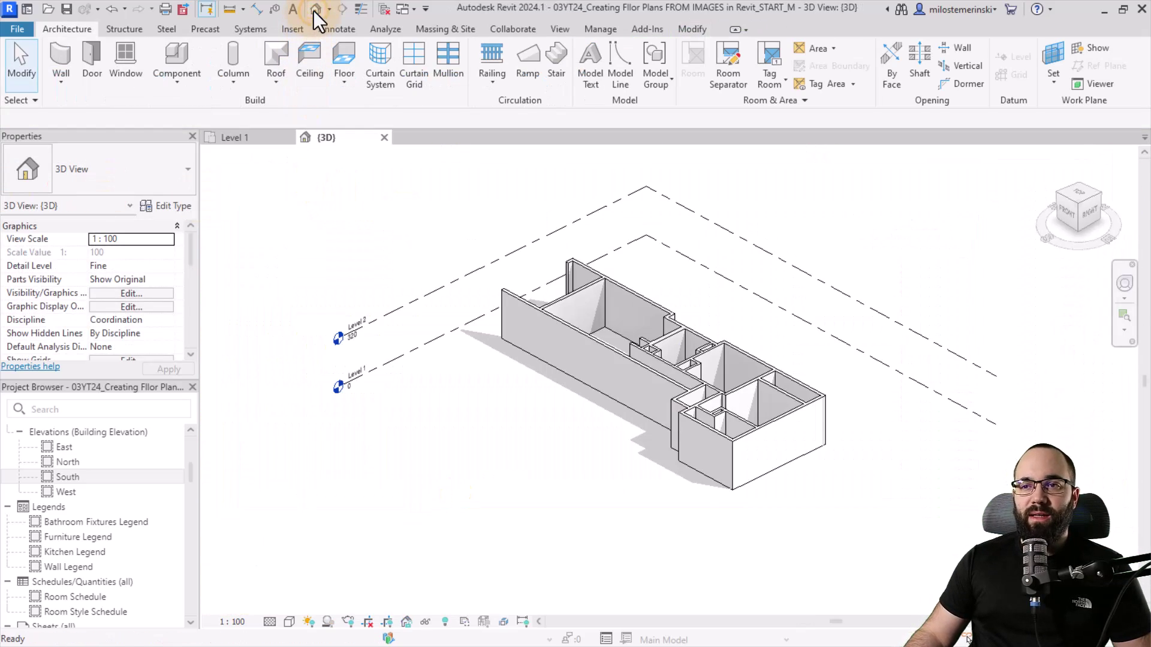
shift+middle_drag(578, 437, 731, 501)
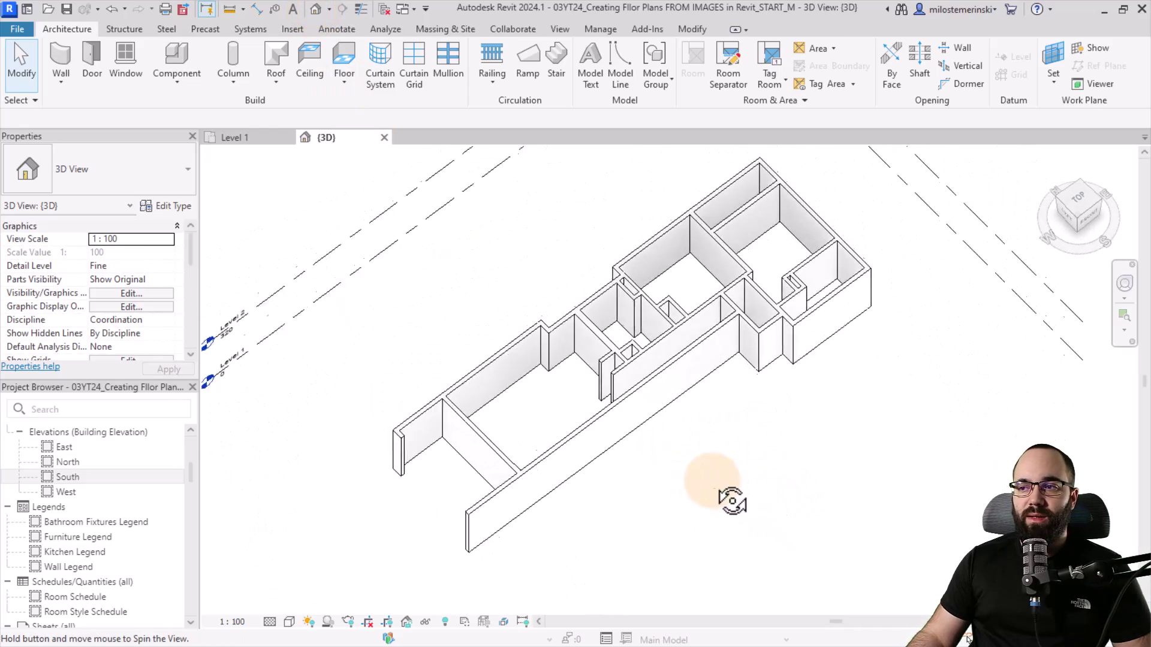
drag(326, 137, 1123, 290)
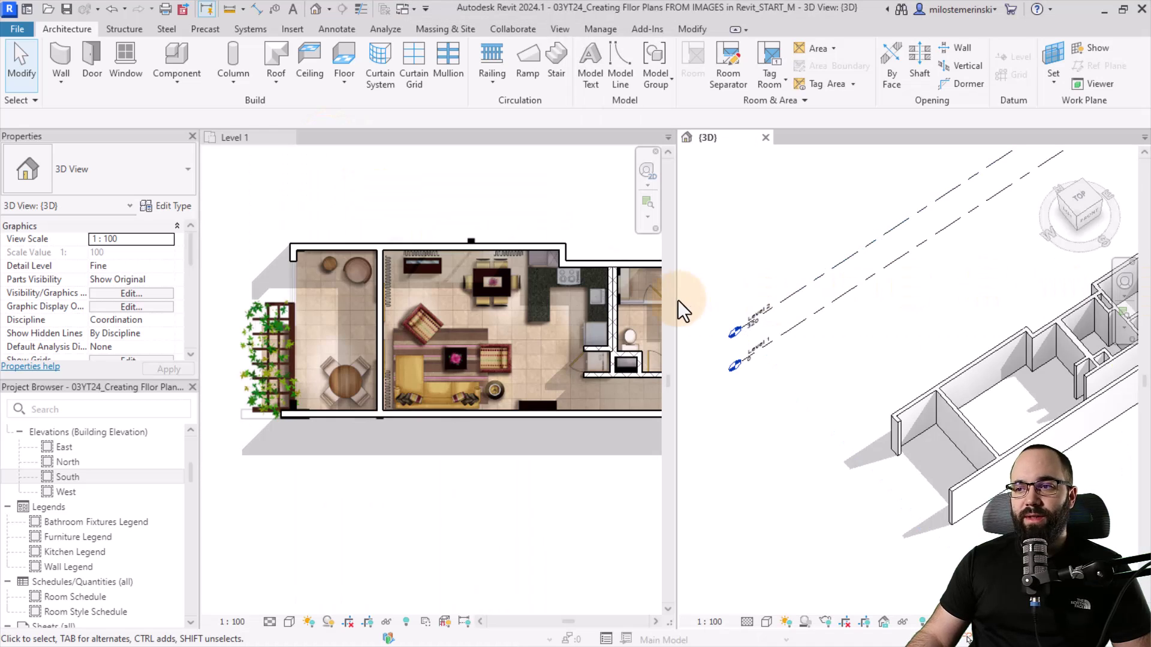
drag(678, 300, 854, 303)
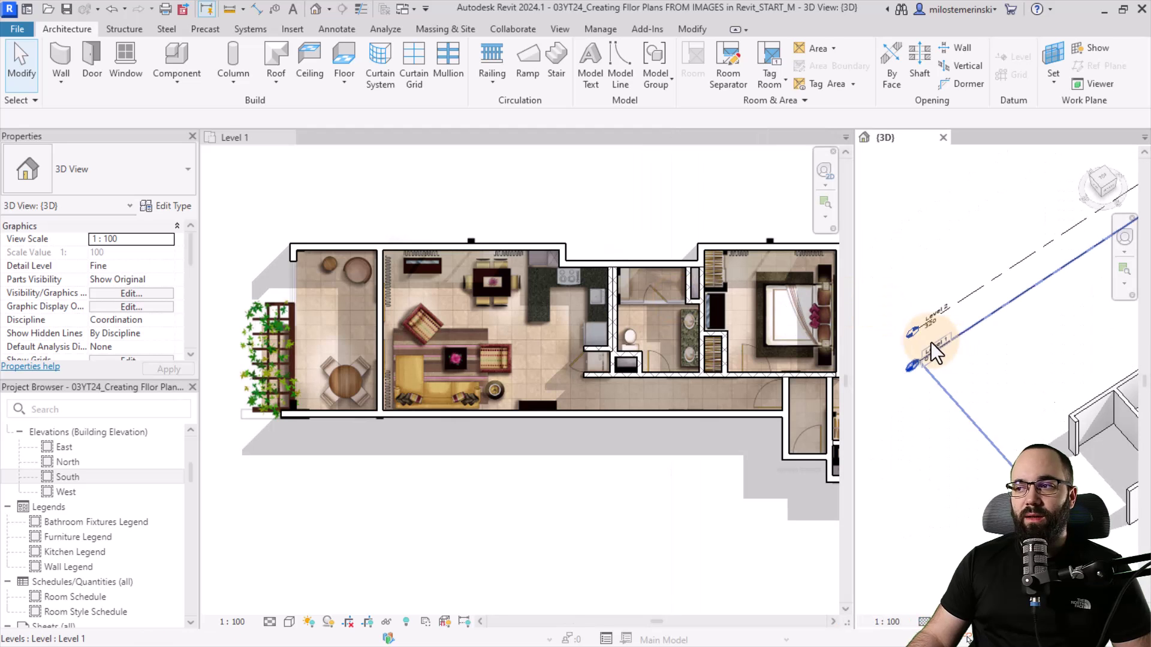
Frame the whole walled building in the 3D view and the full layout in the plan.
middle_drag(935, 353, 984, 367)
scroll(896, 326, down, 3)
middle_drag(896, 327, 1041, 346)
scroll(1025, 352, down, 2)
scroll(1024, 347, up, 2)
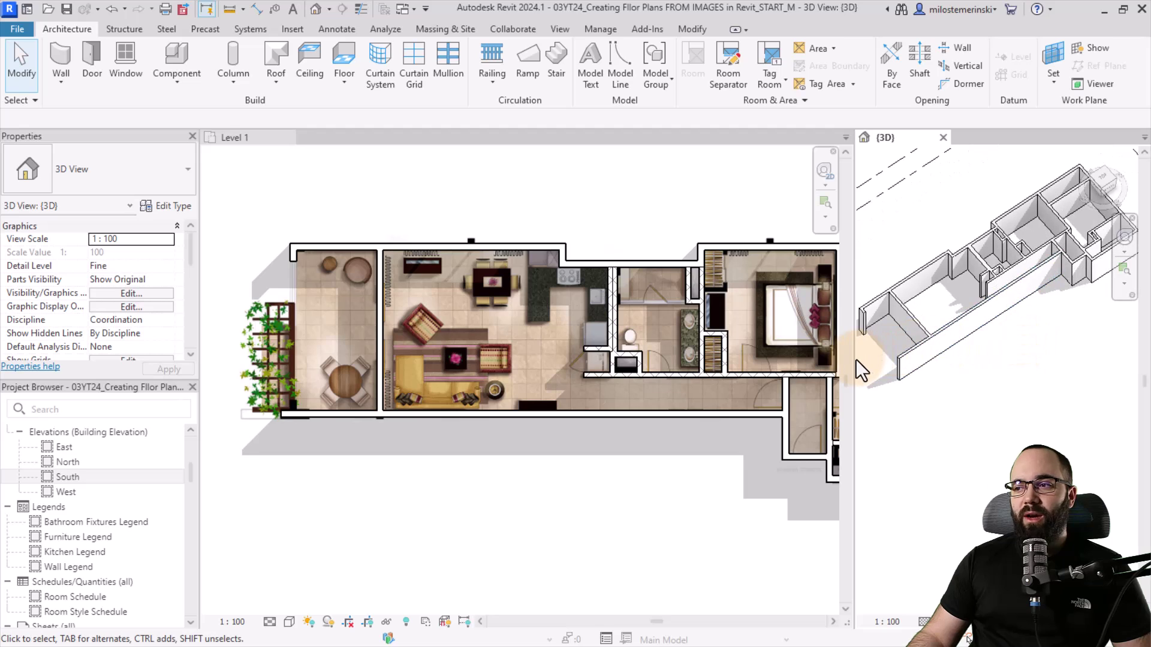
middle_drag(977, 395, 986, 401)
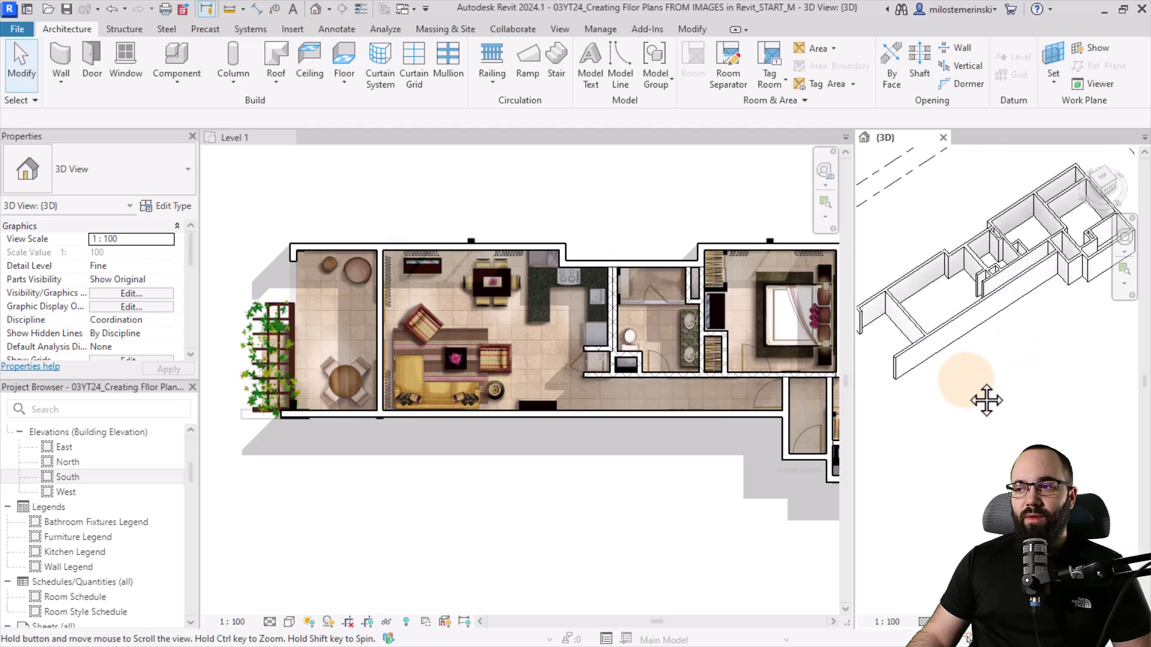
click(586, 471)
scroll(603, 525, down, 1)
middle_drag(604, 526, 459, 455)
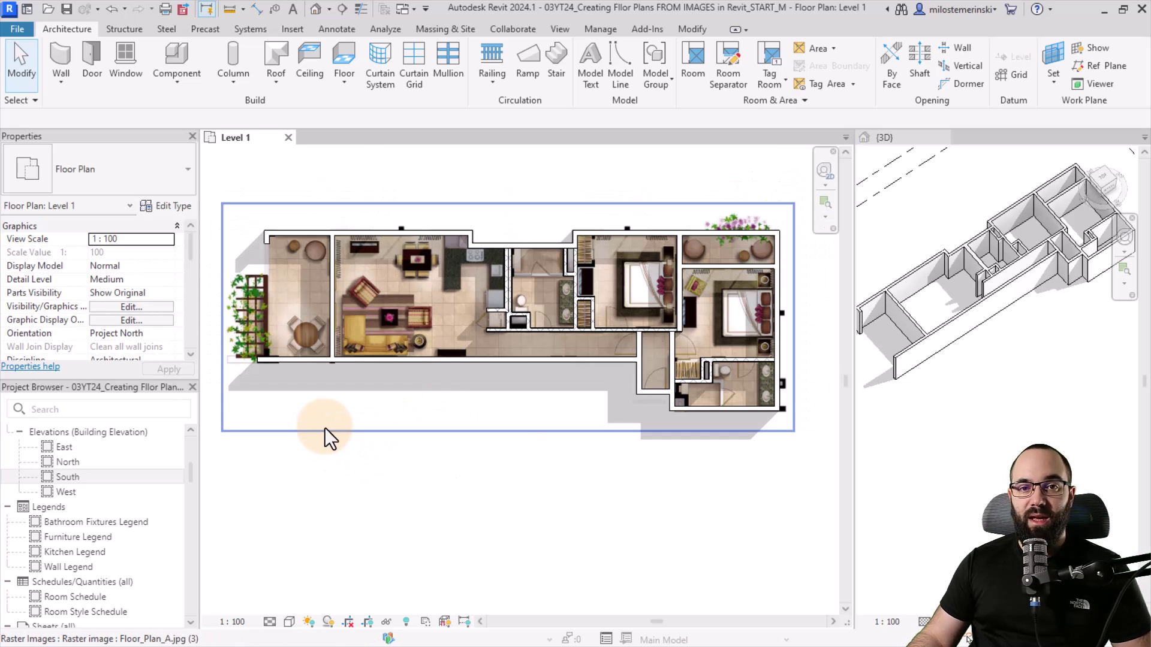
Start a floor of type Interior Tile Floor using Pick Walls for the boundary.
click(351, 57)
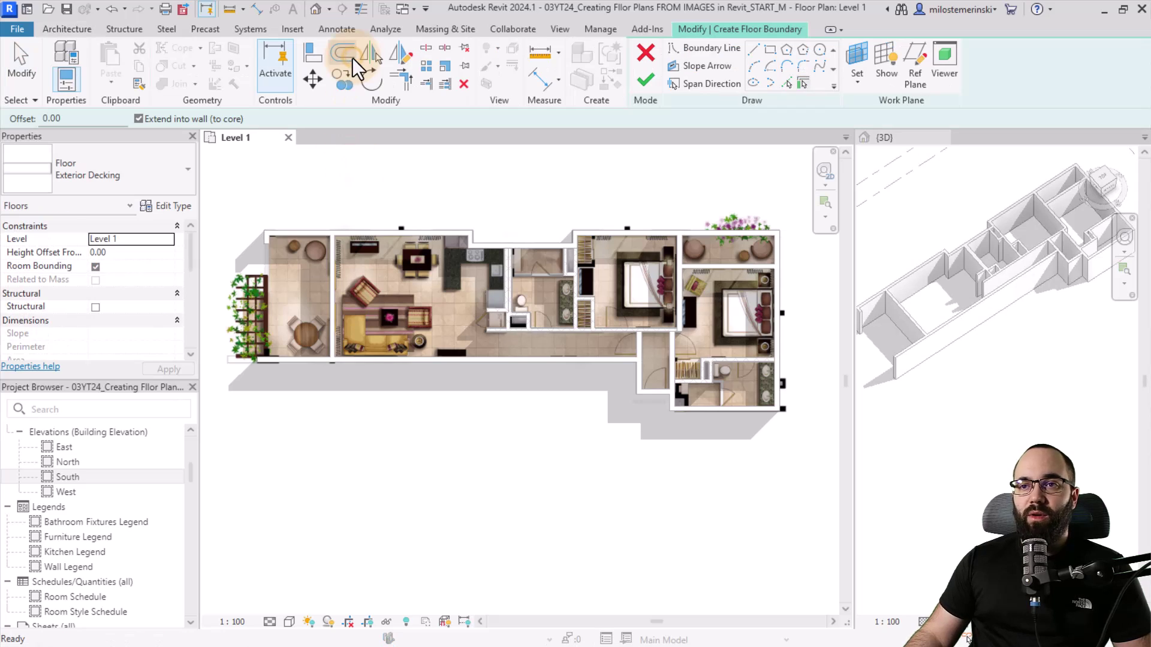
click(135, 172)
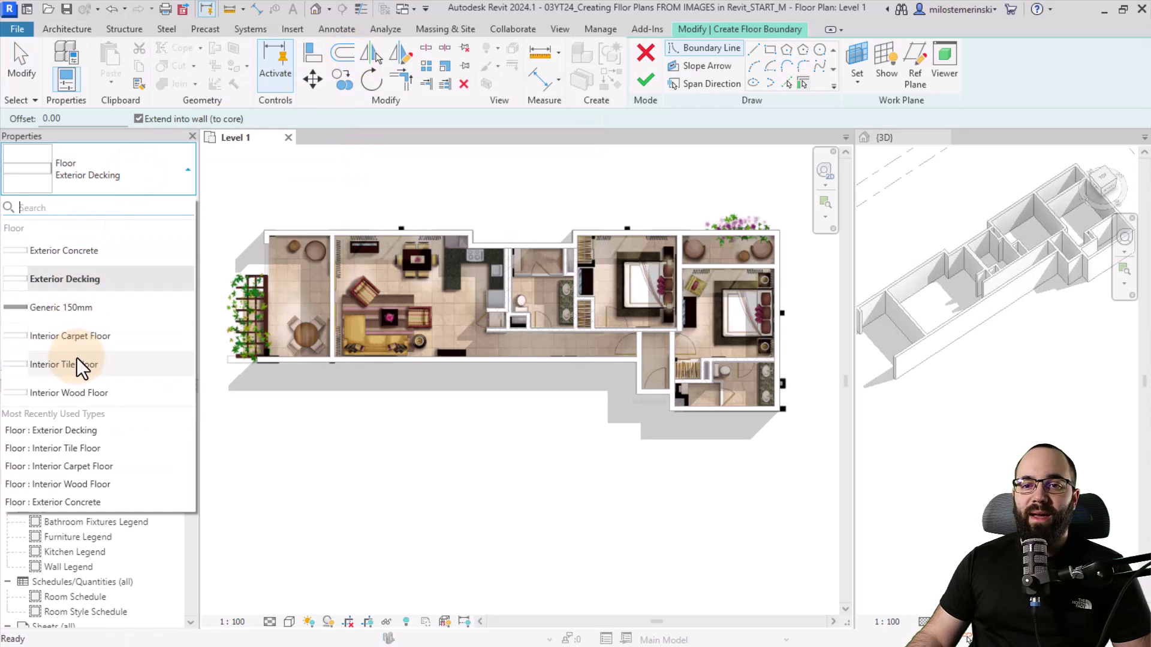
click(74, 363)
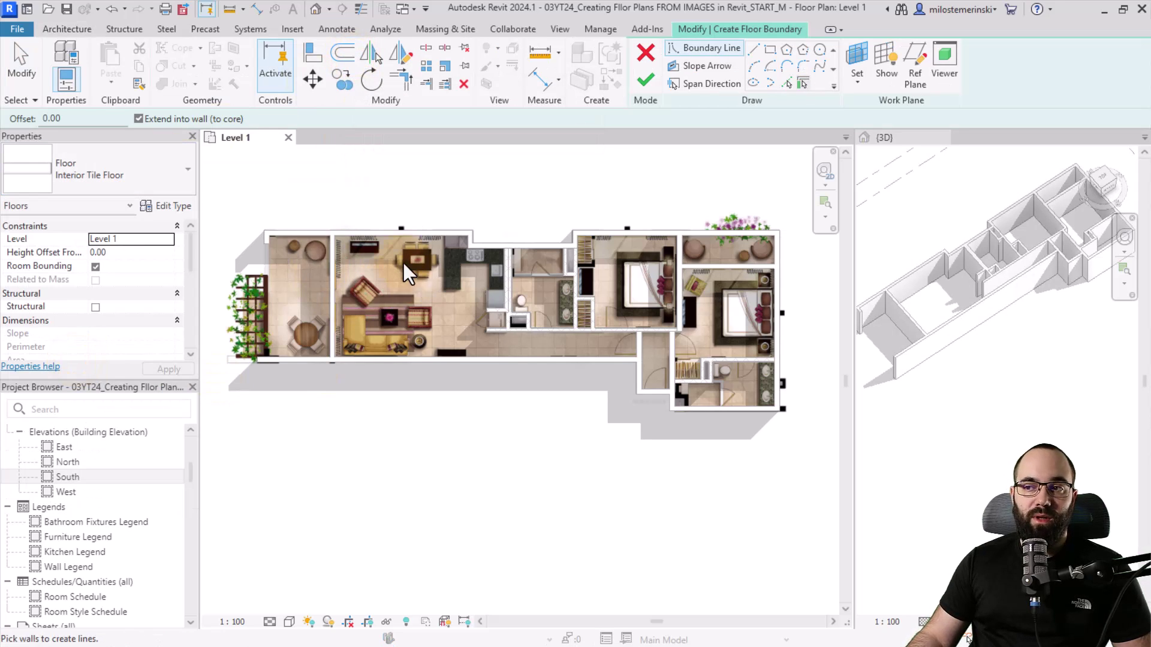
scroll(438, 270, up, 2)
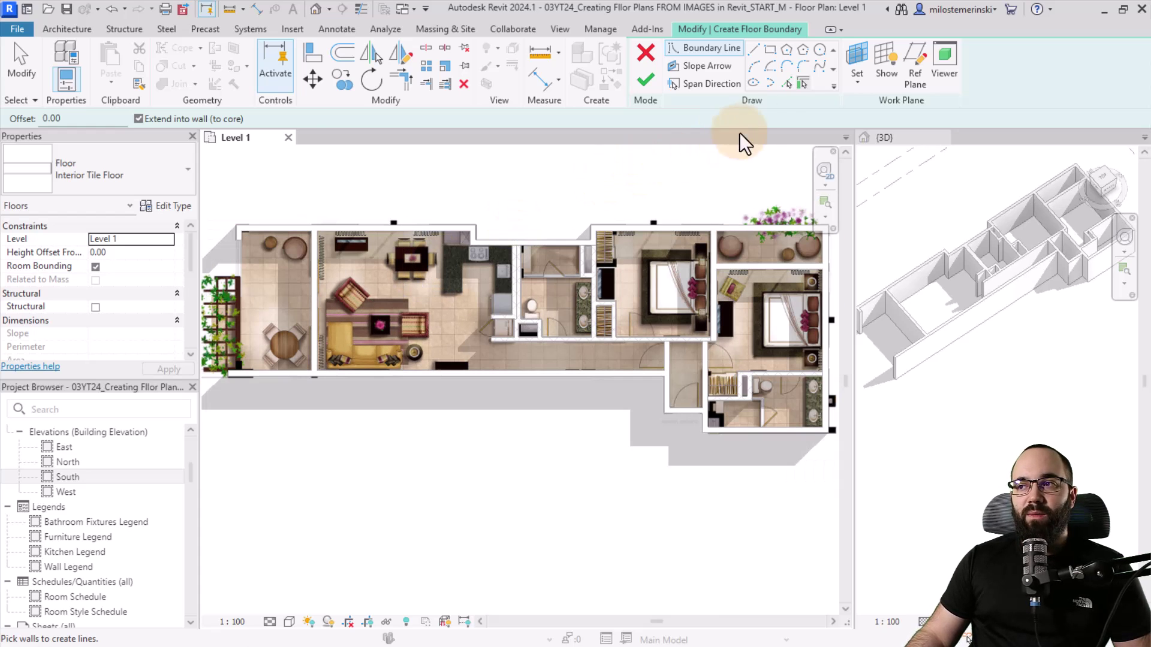
click(782, 84)
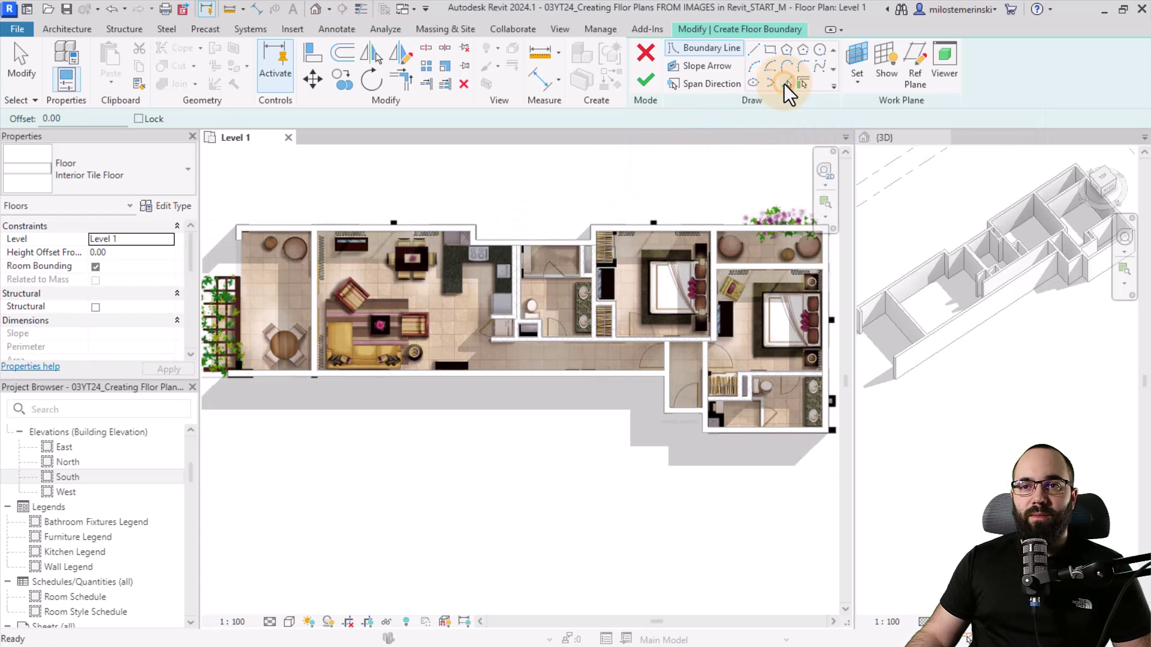
Pick the top wall and the bedroom block's top, right and bottom walls as floor boundary.
click(278, 223)
scroll(476, 228, up, 3)
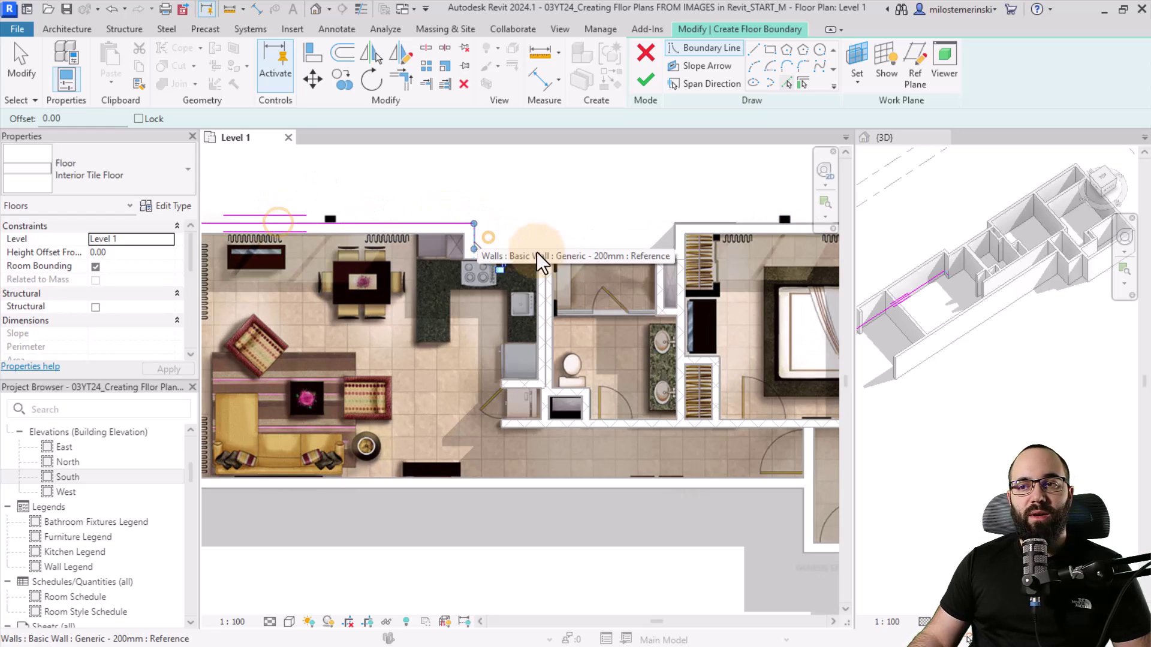
click(683, 235)
scroll(682, 235, down, 3)
scroll(586, 275, up, 4)
click(585, 276)
click(525, 591)
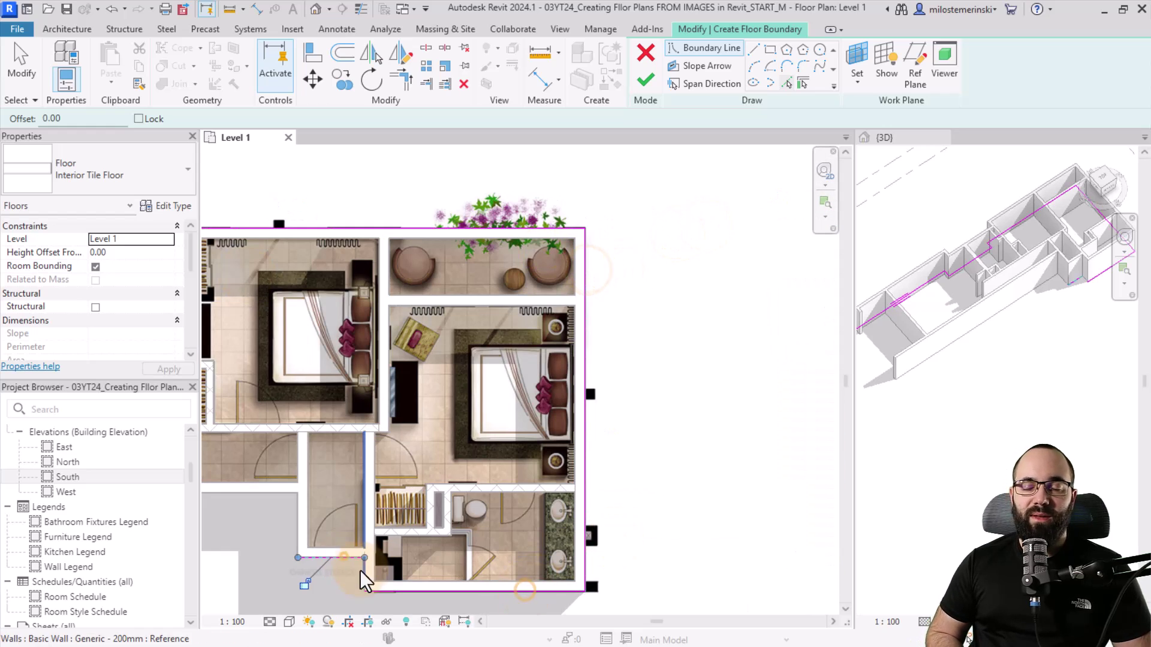
scroll(360, 570, down, 3)
middle_drag(584, 454, 796, 501)
scroll(350, 284, up, 2)
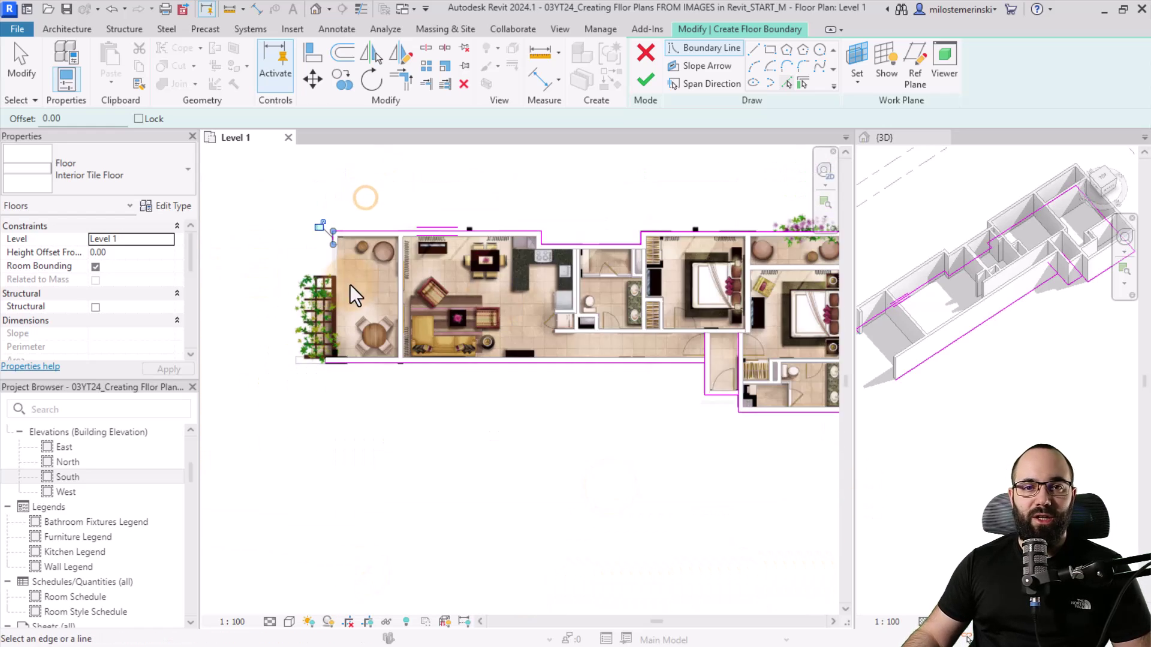
scroll(350, 284, down, 2)
scroll(467, 341, up, 2)
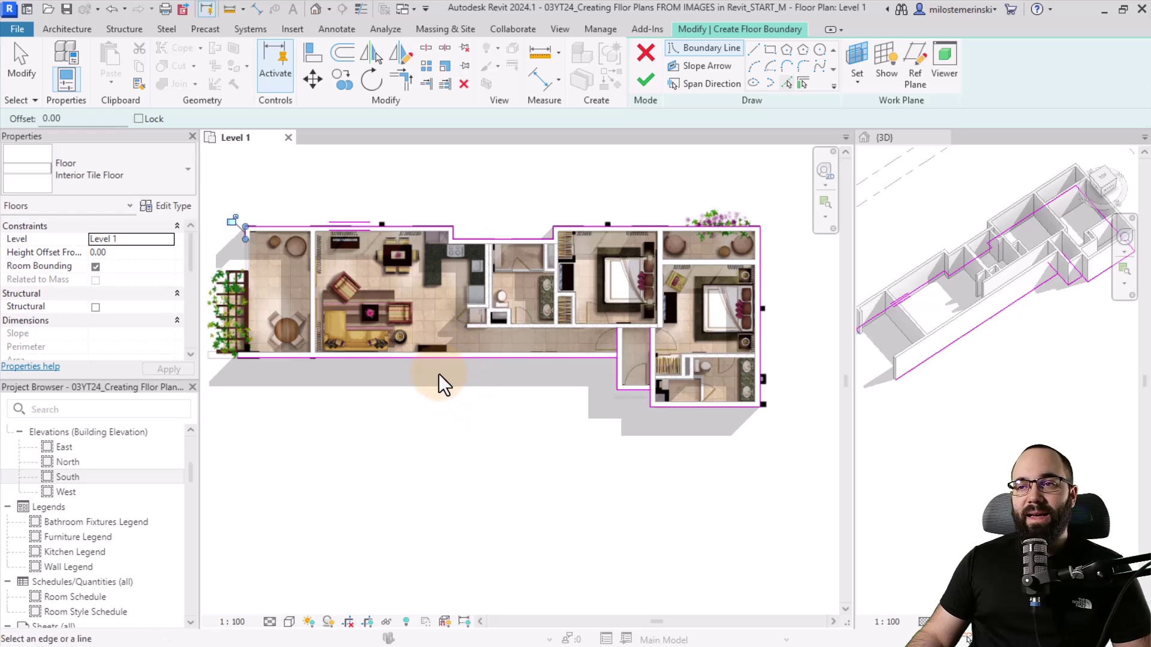
Close the open boundary corners with Trim/Extend to Corner and finish the floor.
click(400, 80)
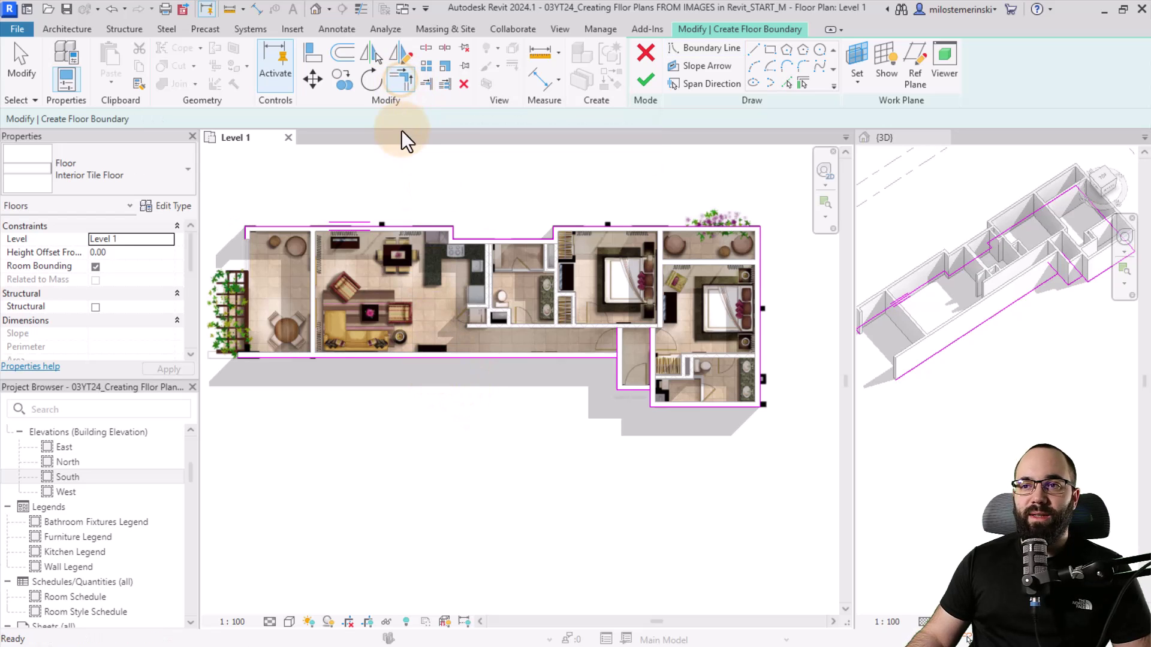
click(247, 237)
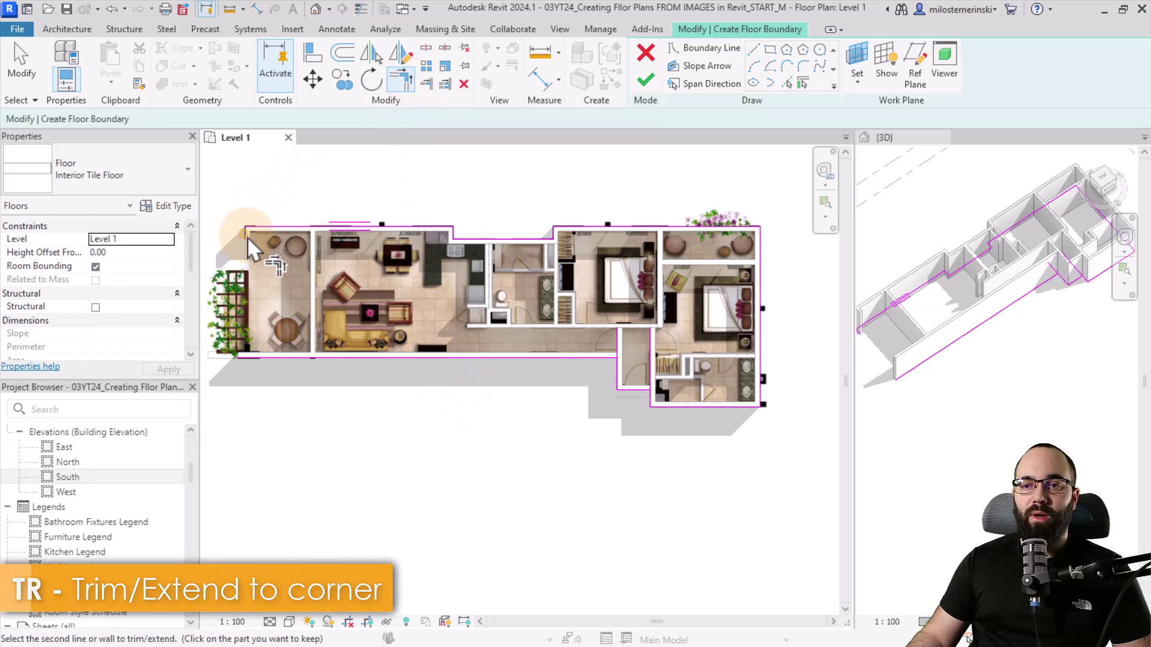
click(263, 357)
click(652, 401)
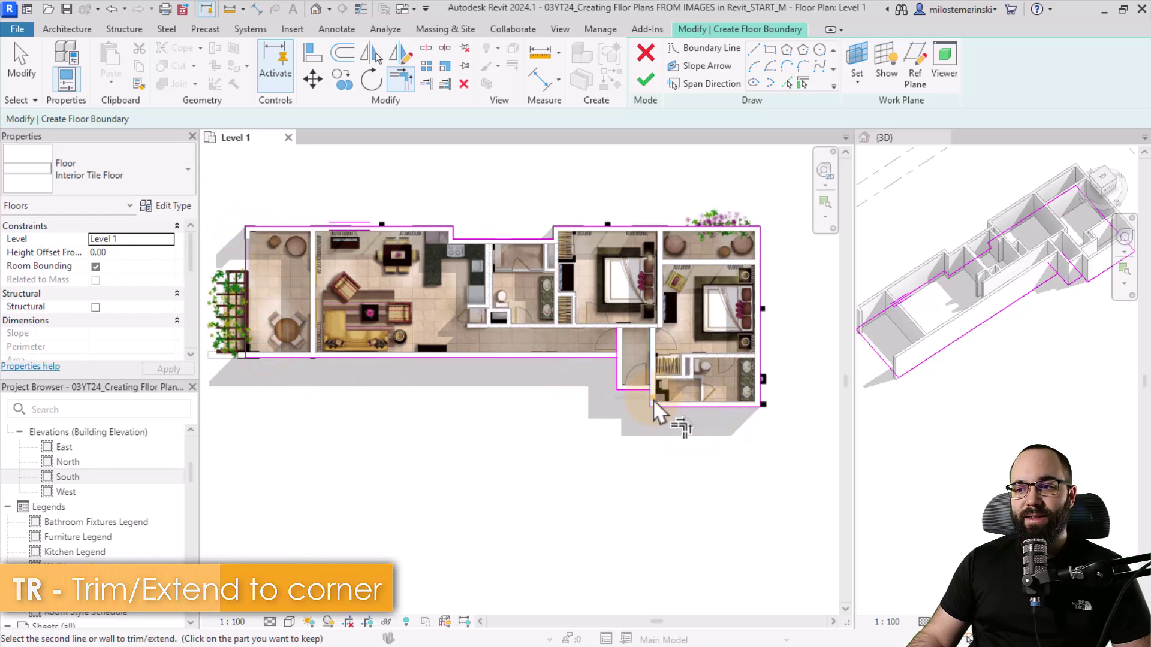
click(614, 364)
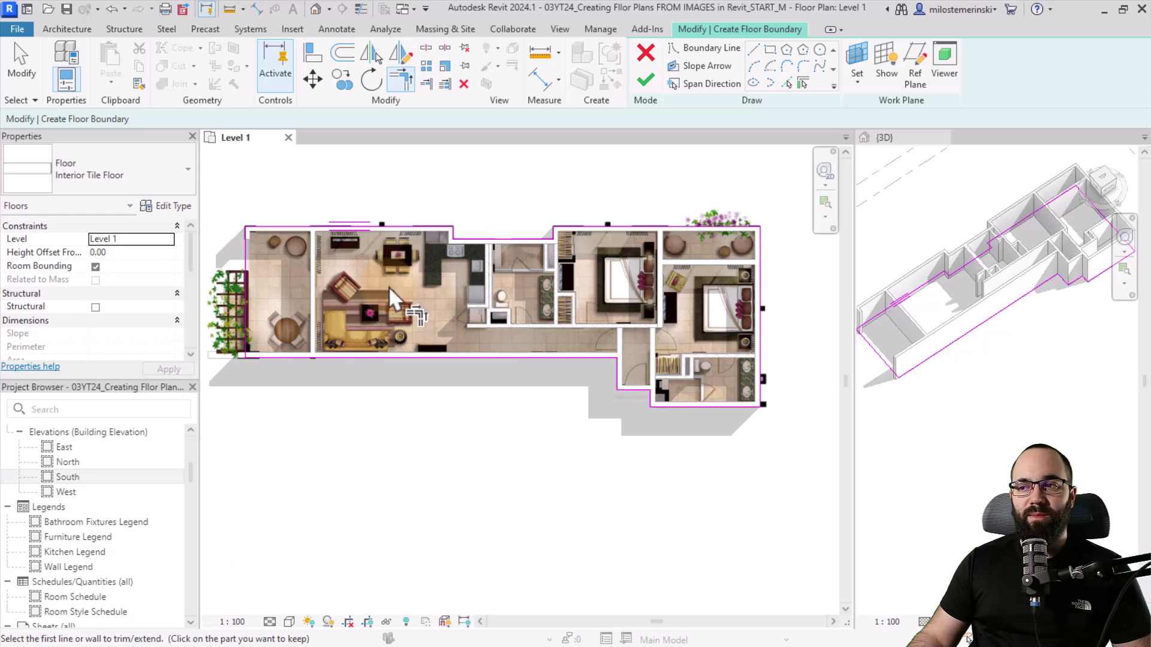
click(641, 82)
click(547, 179)
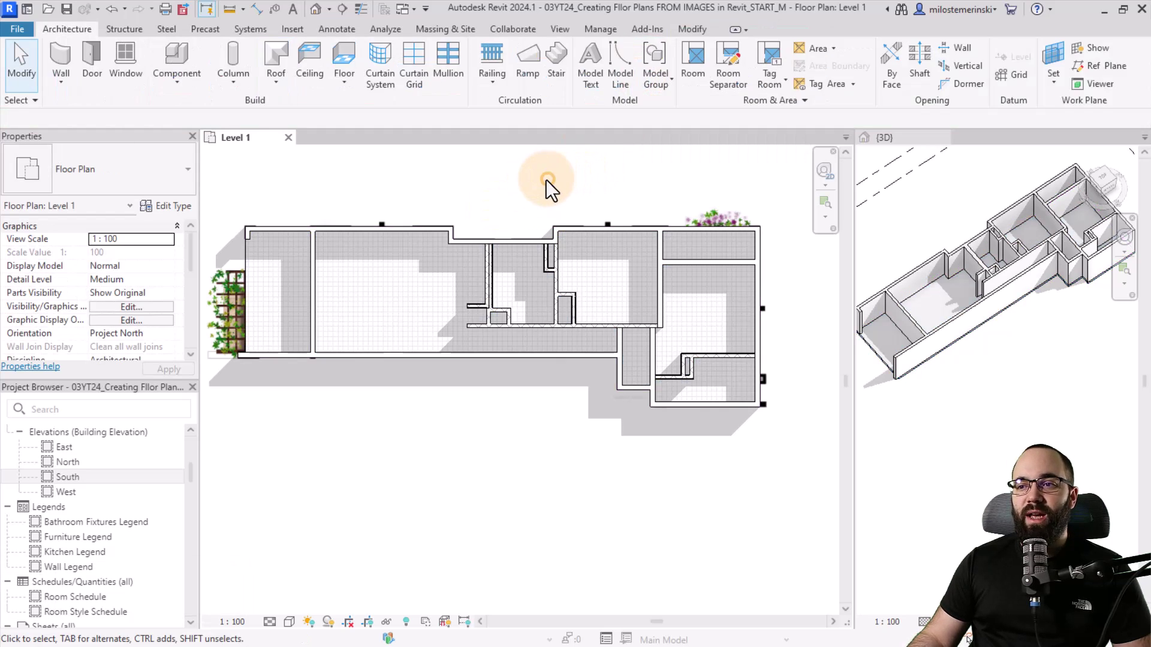
Override the tile floor's graphics by element to 80 surface transparency in Level 1.
click(249, 308)
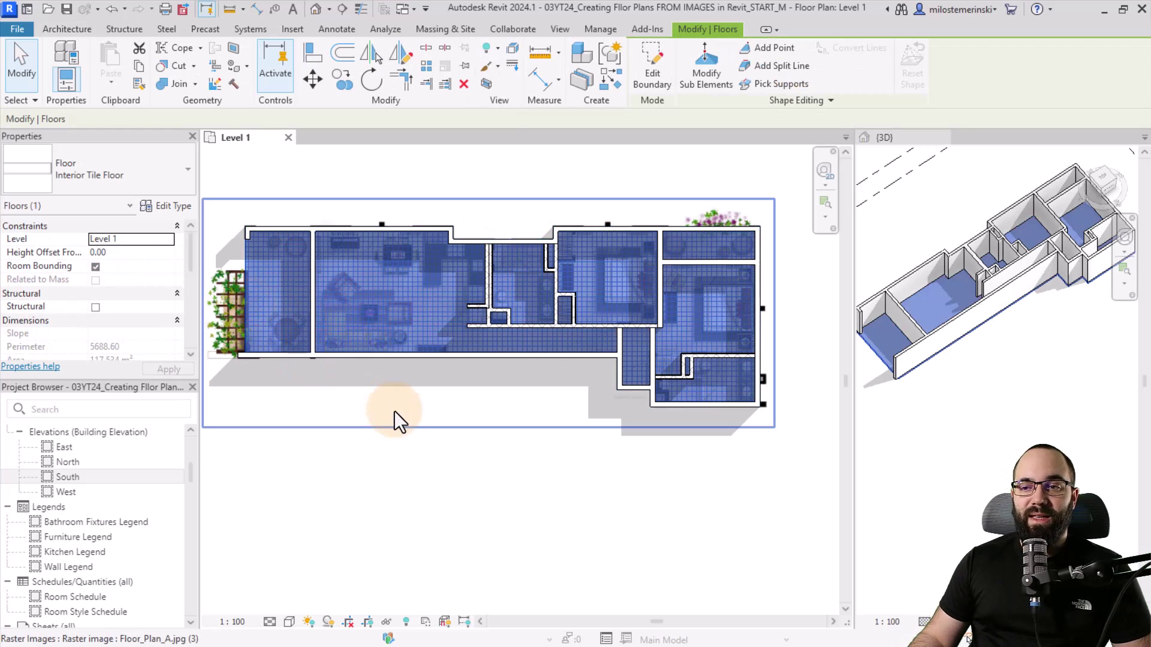
right_click(364, 471)
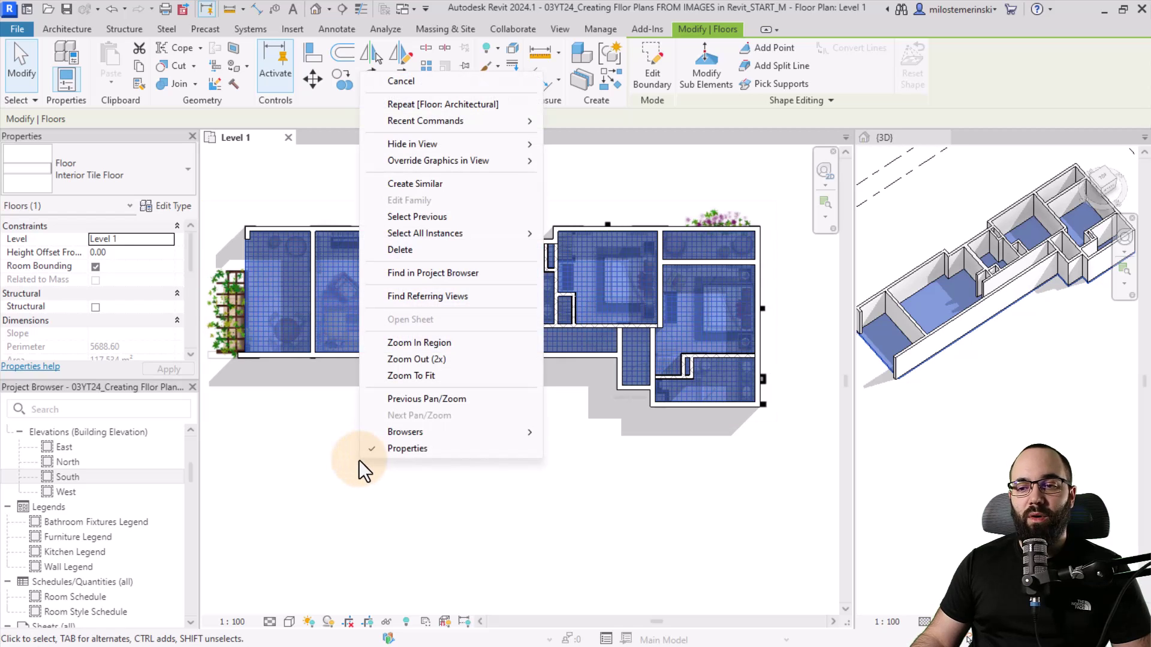
mouse_move(527, 160)
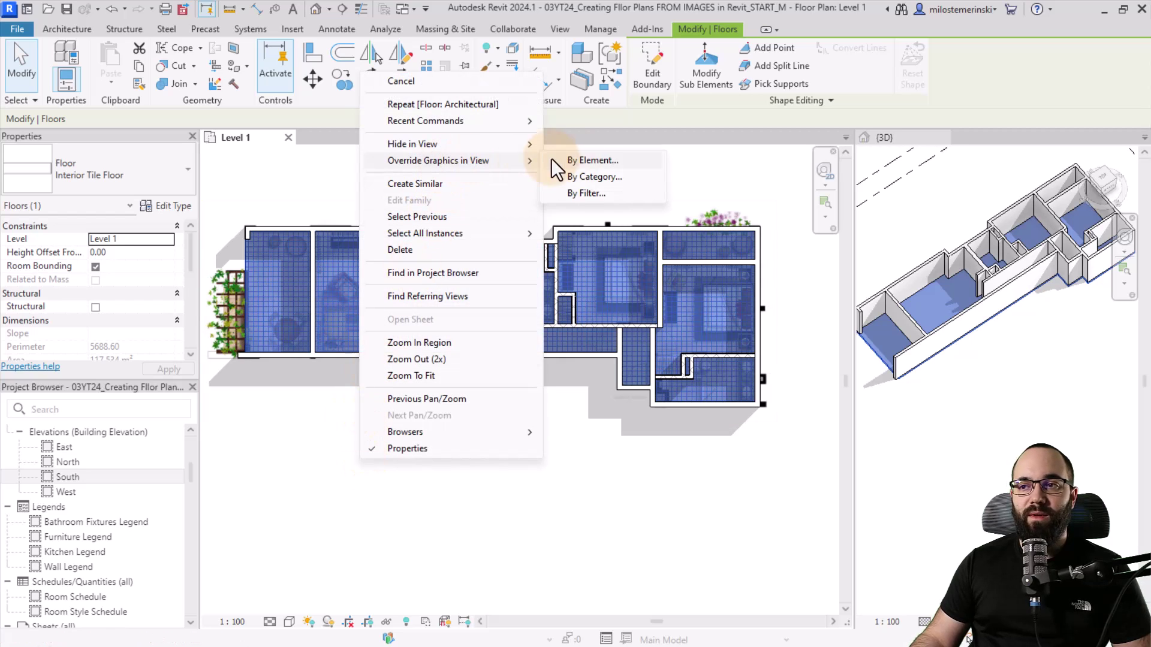
click(573, 160)
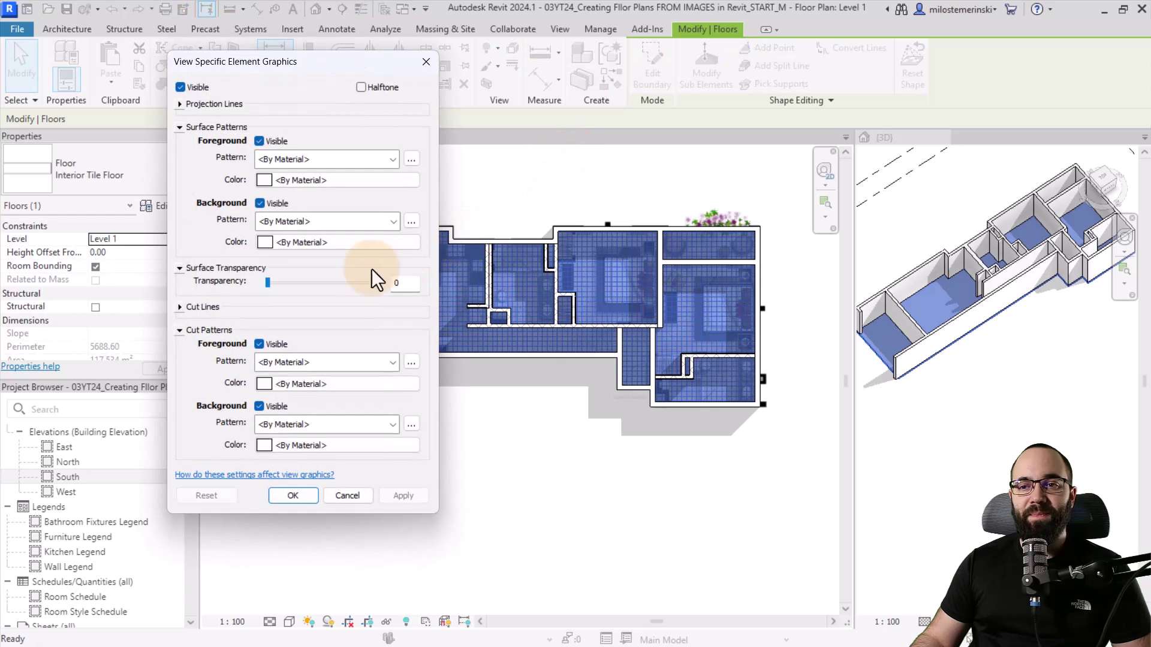
drag(314, 280, 354, 286)
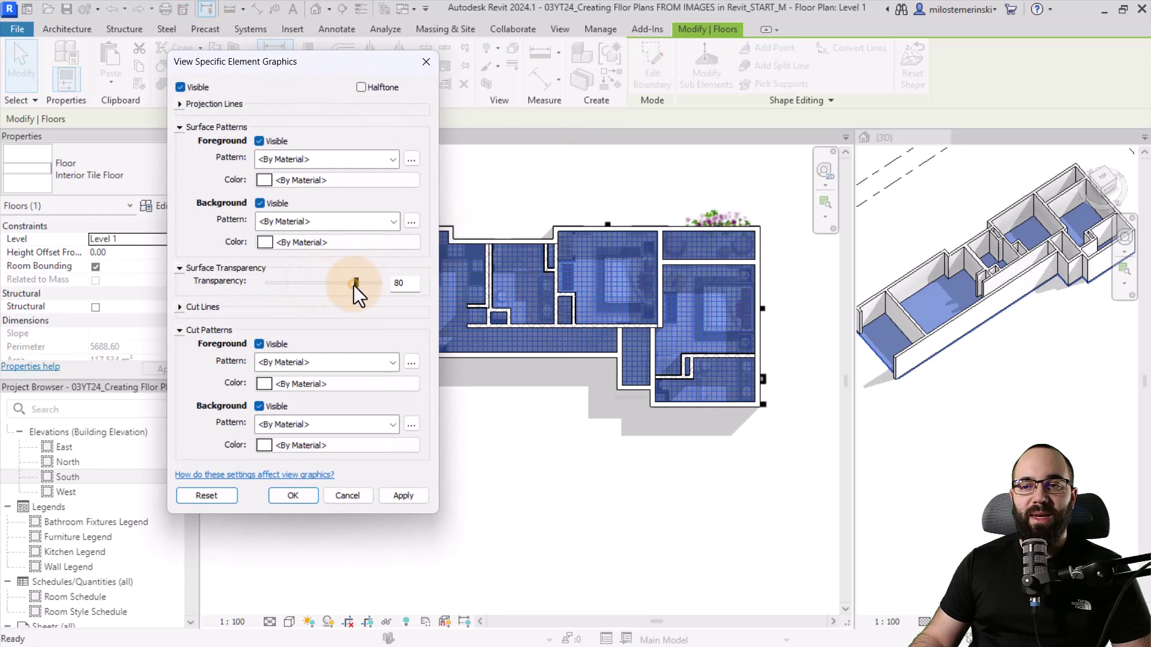
click(399, 496)
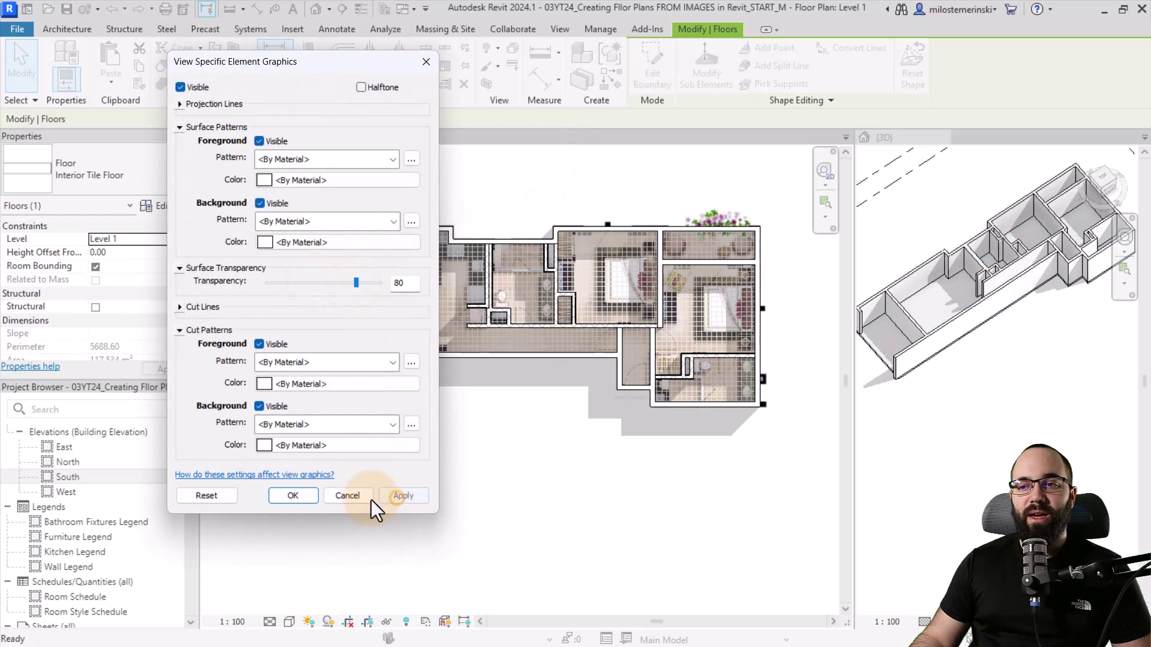
click(291, 497)
scroll(431, 456, up, 5)
click(515, 555)
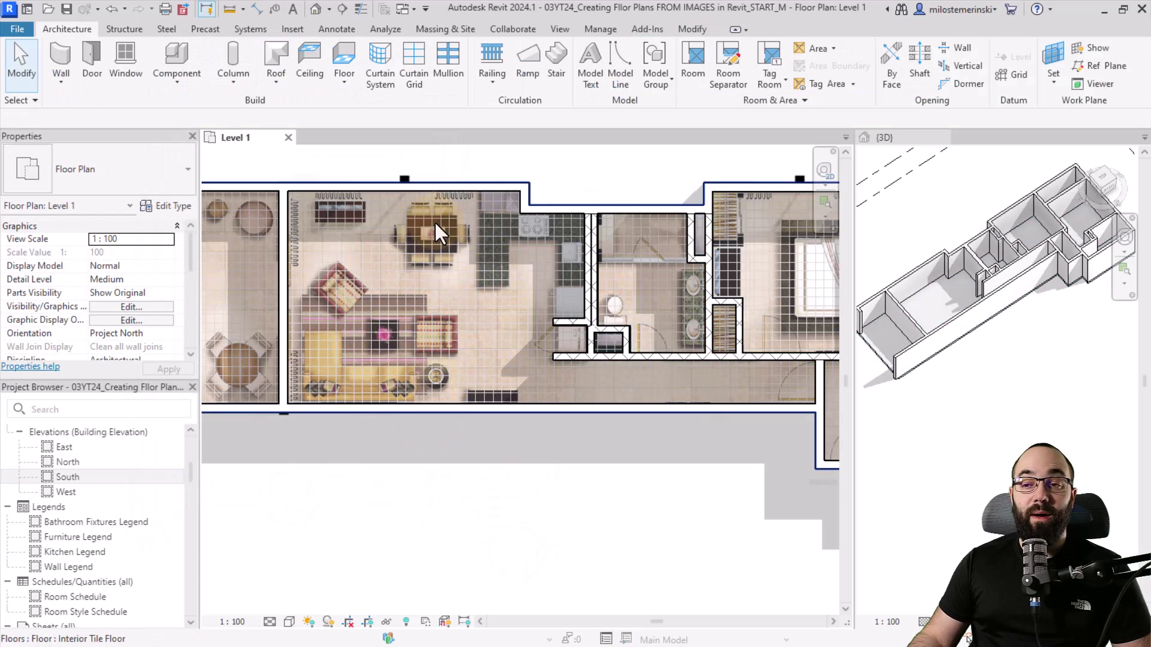
click(452, 185)
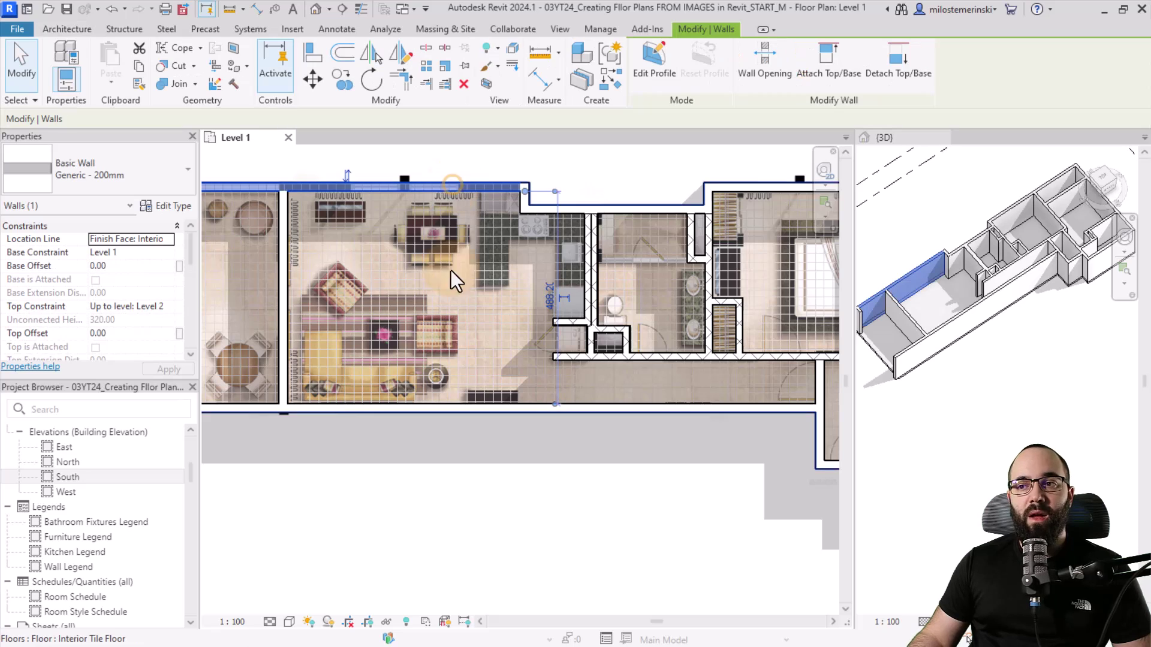
Override the Walls category graphics to 60 surface transparency in the Level 1 plan.
scroll(383, 338, down, 3)
click(313, 199)
right_click(310, 195)
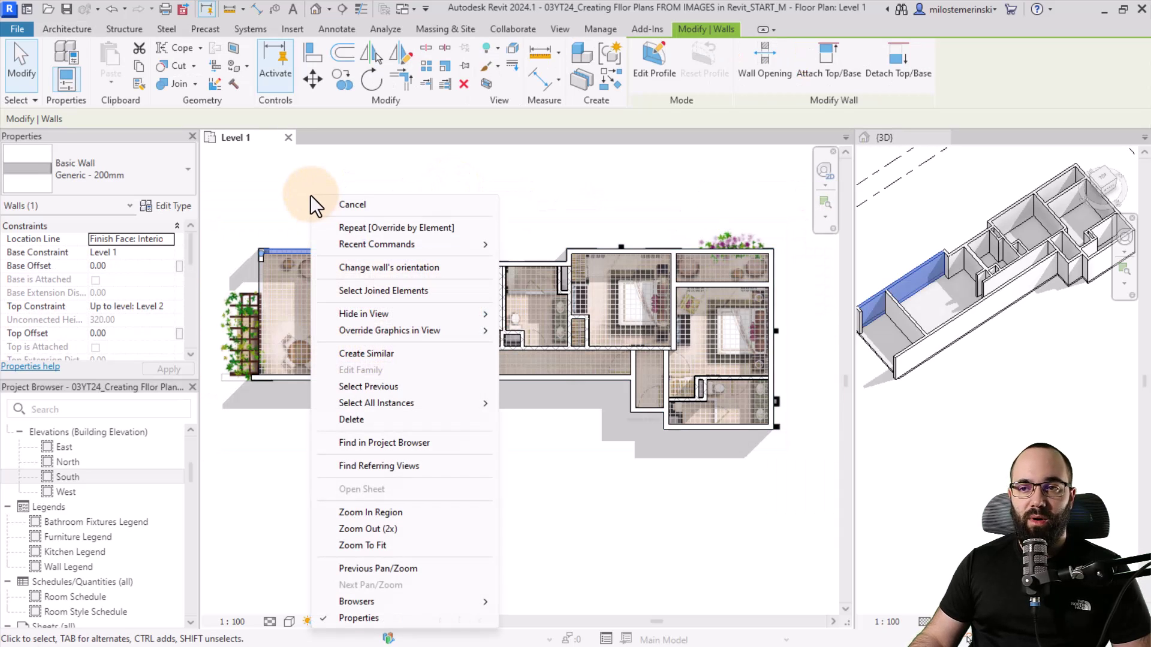
mouse_move(451, 332)
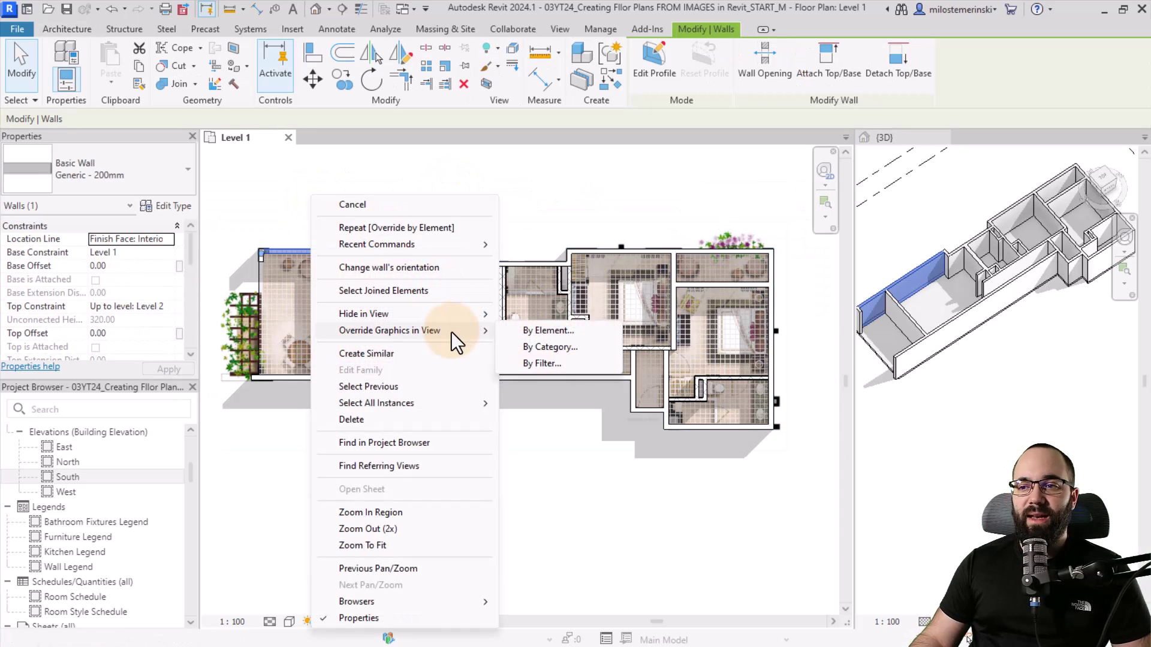
click(552, 347)
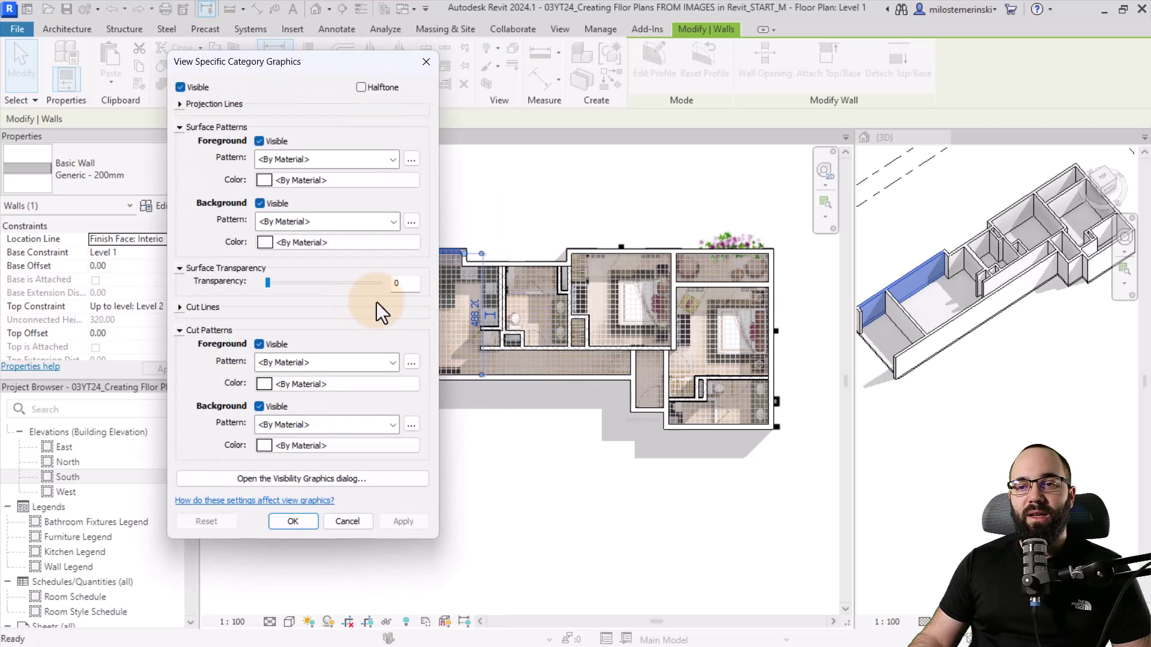
drag(308, 286, 333, 288)
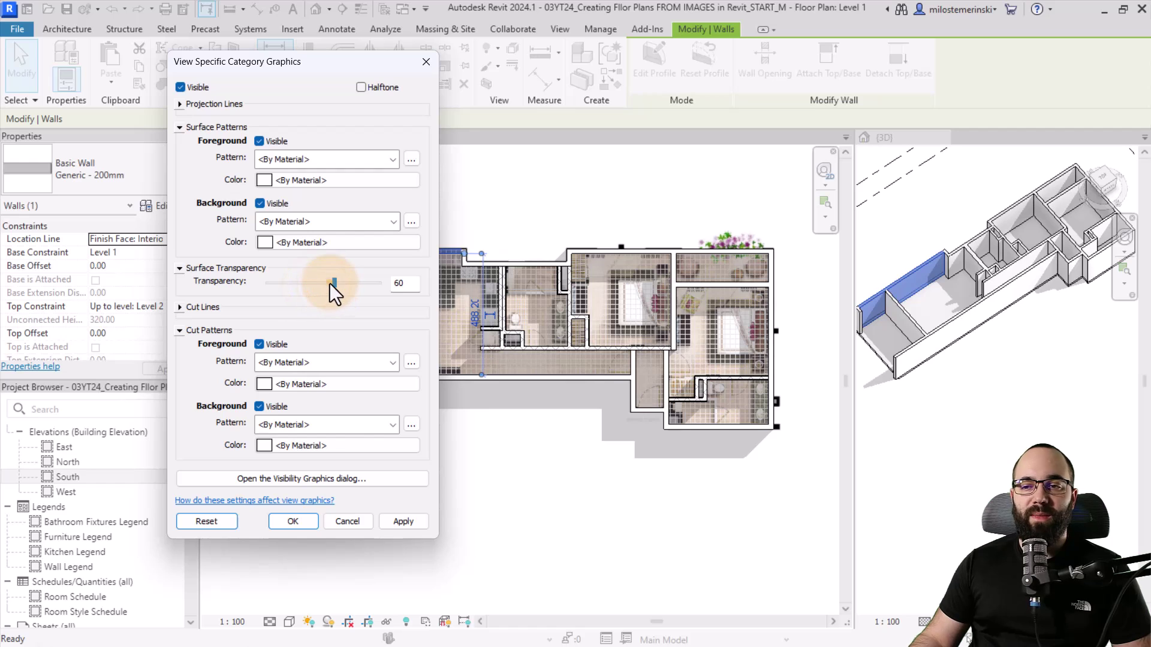
click(398, 521)
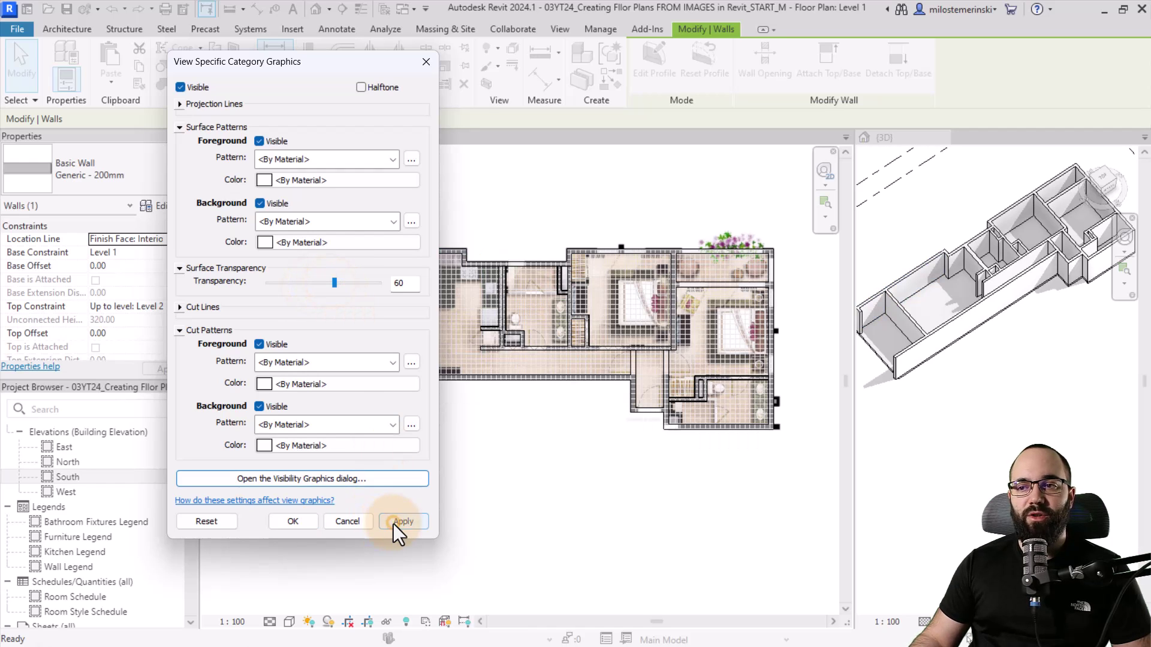
click(294, 521)
click(504, 479)
Zoom and pan the Level 1 plan to review the see-through walls and floor over the image.
scroll(418, 296, up, 4)
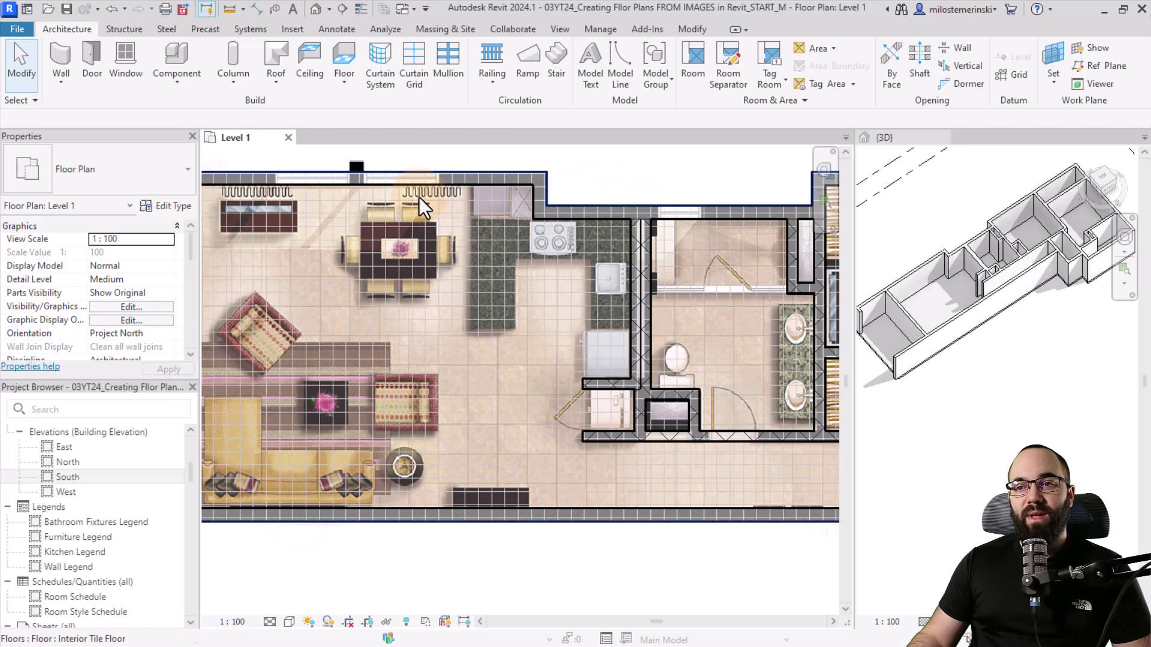
scroll(578, 362, down, 5)
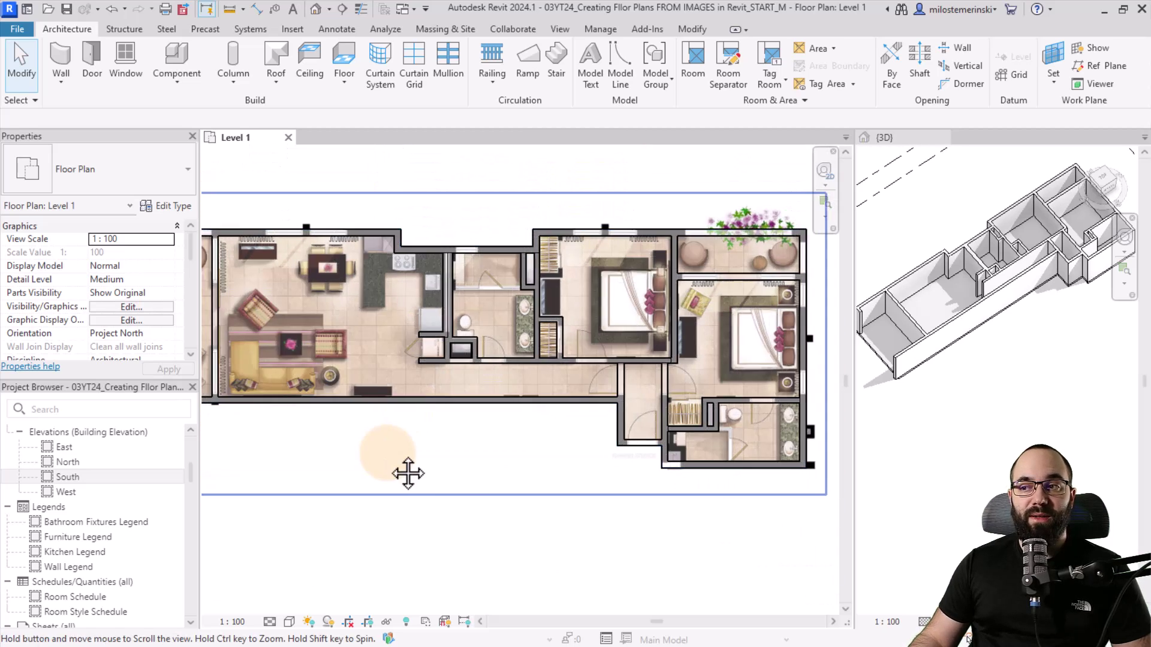
middle_drag(405, 470, 480, 434)
scroll(413, 473, down, 2)
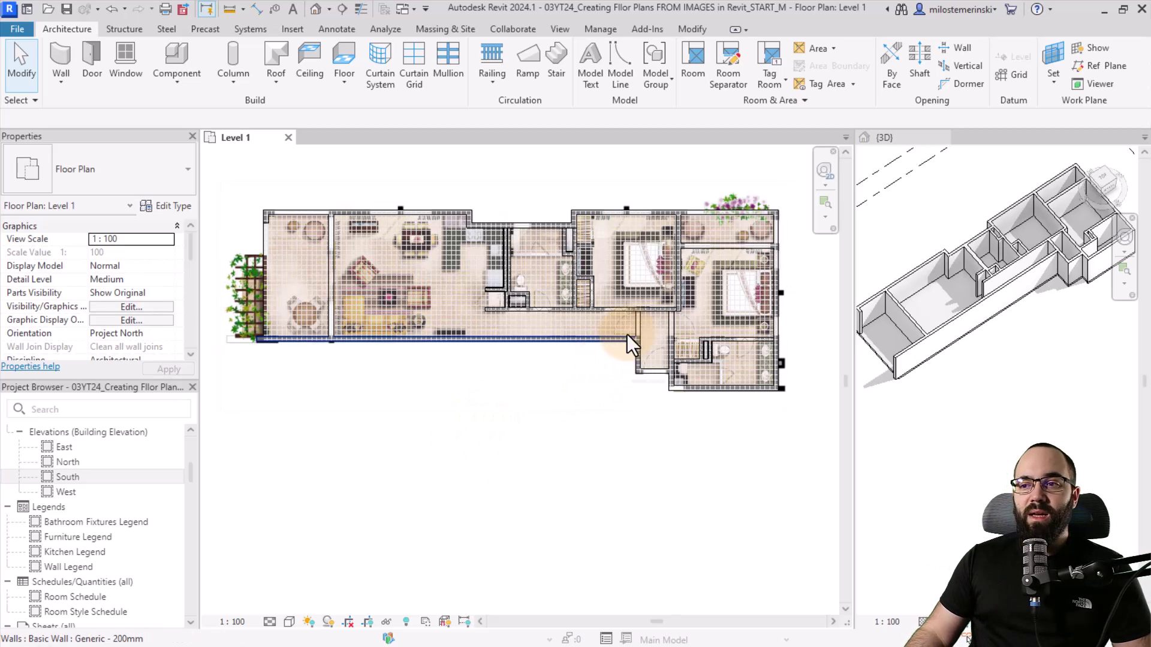
scroll(693, 465, up, 5)
scroll(488, 432, up, 1)
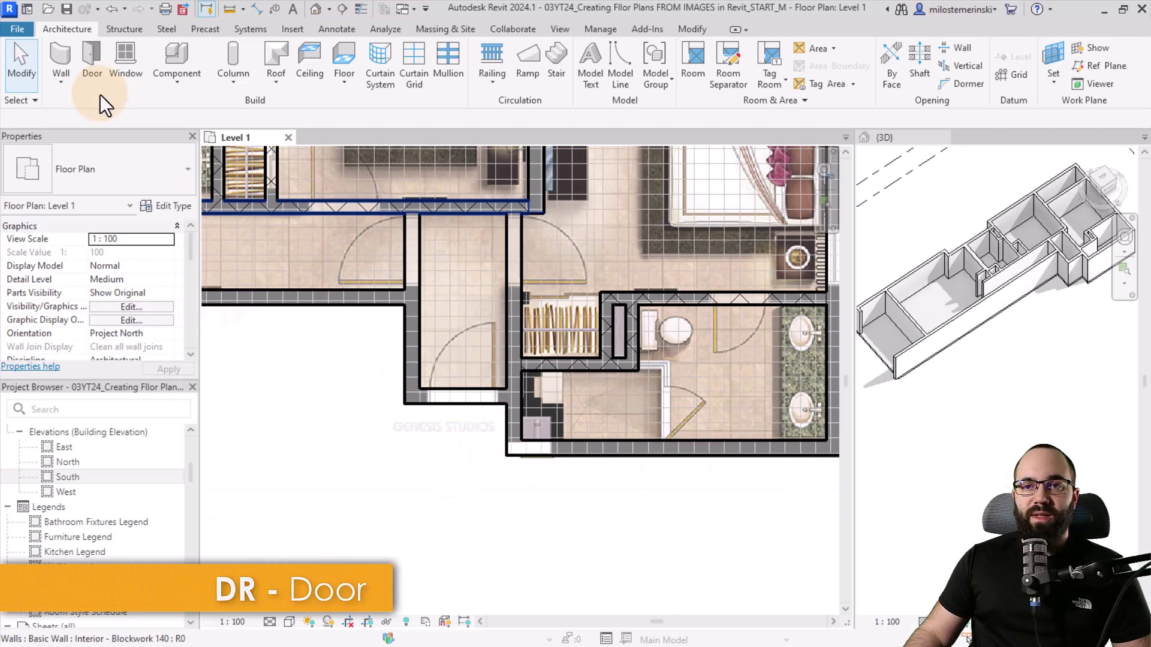
Place an AD_Basic Door 90 x 230cm in the corridor's bottom wall.
click(90, 57)
click(106, 168)
scroll(104, 318, up, 5)
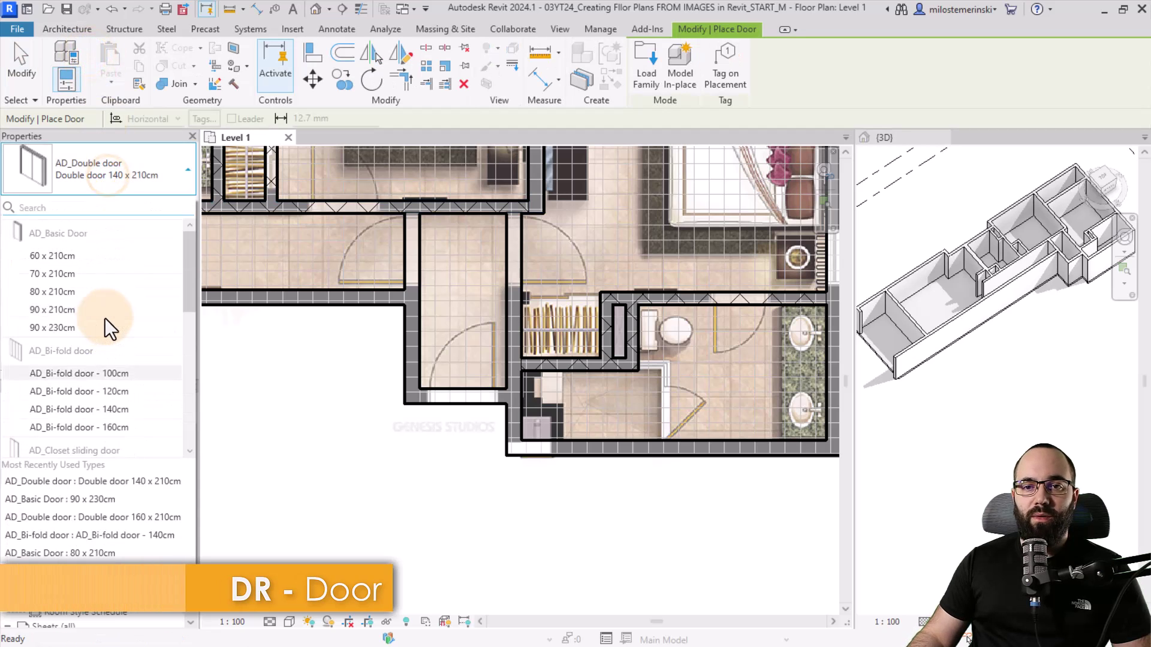
click(75, 323)
scroll(500, 399, up, 2)
click(453, 395)
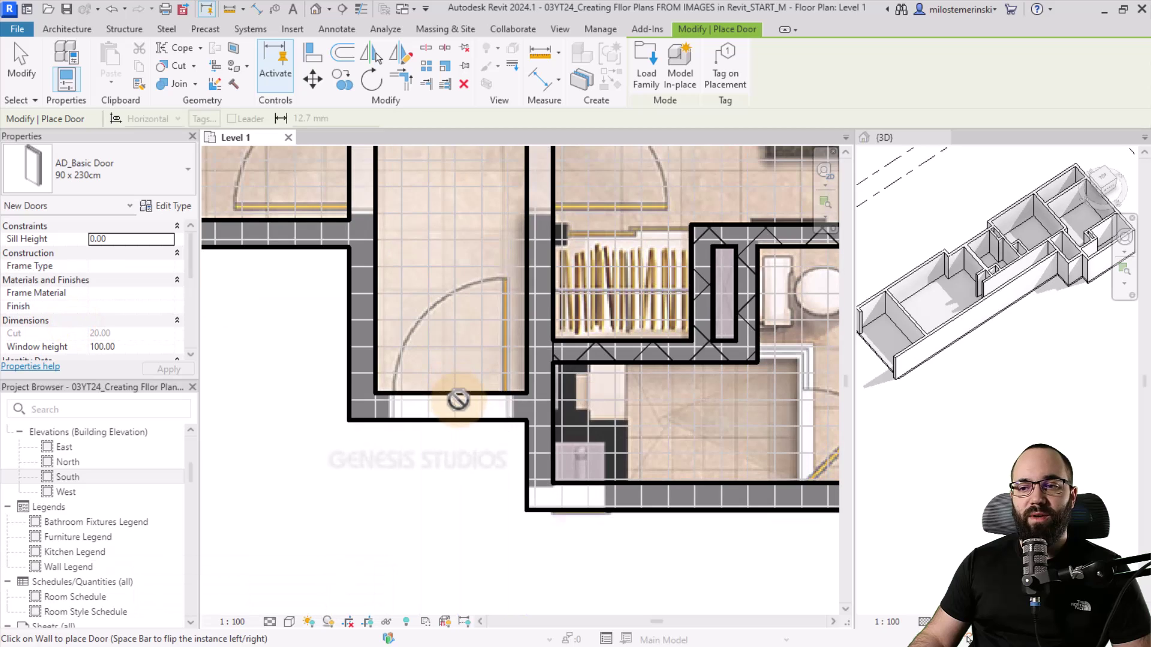
Place an AD_Basic Door 80 x 210cm in the hallway wall.
scroll(470, 457, down, 2)
middle_drag(327, 424, 380, 462)
click(96, 181)
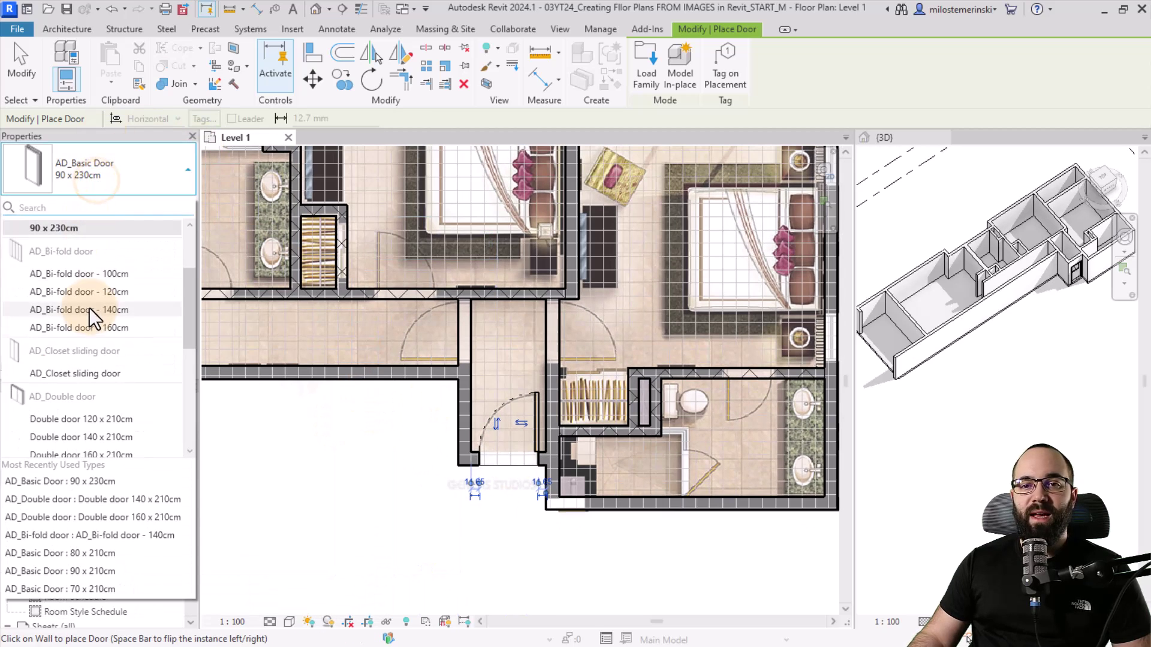
scroll(88, 304, up, 3)
click(69, 291)
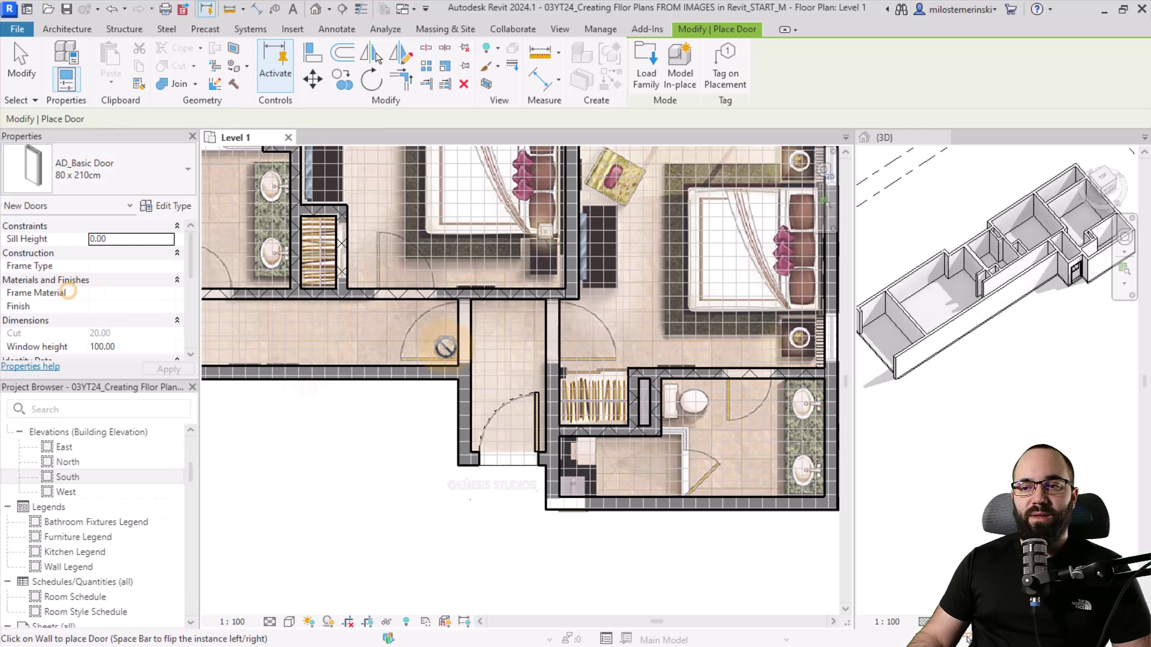
scroll(462, 332, up, 2)
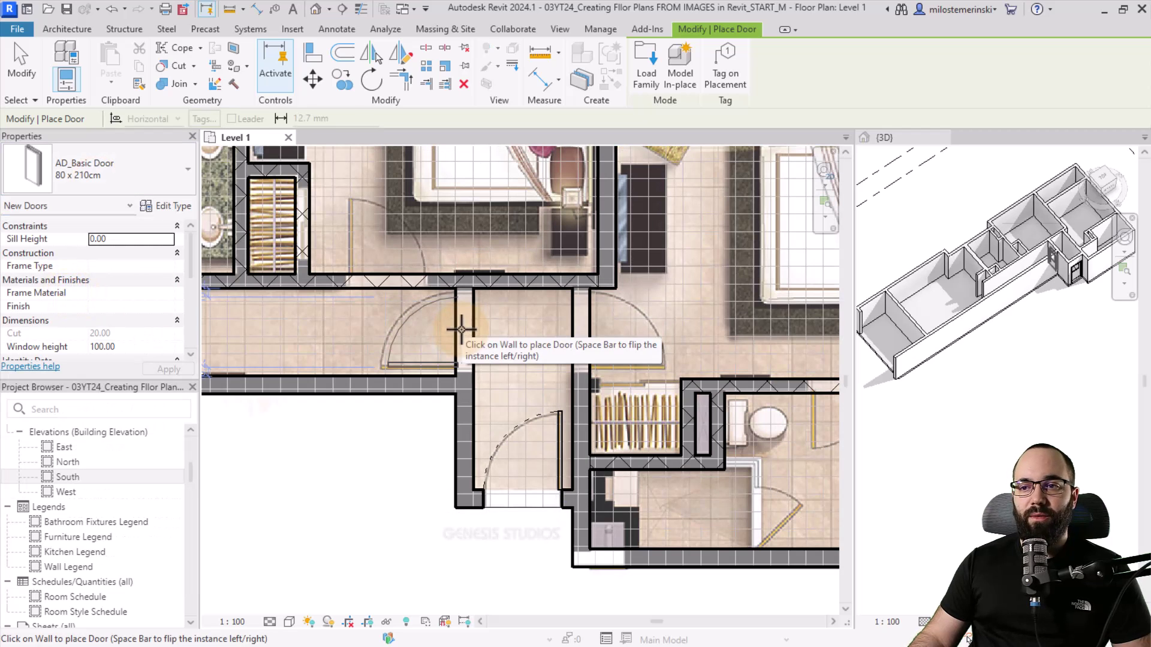
click(462, 329)
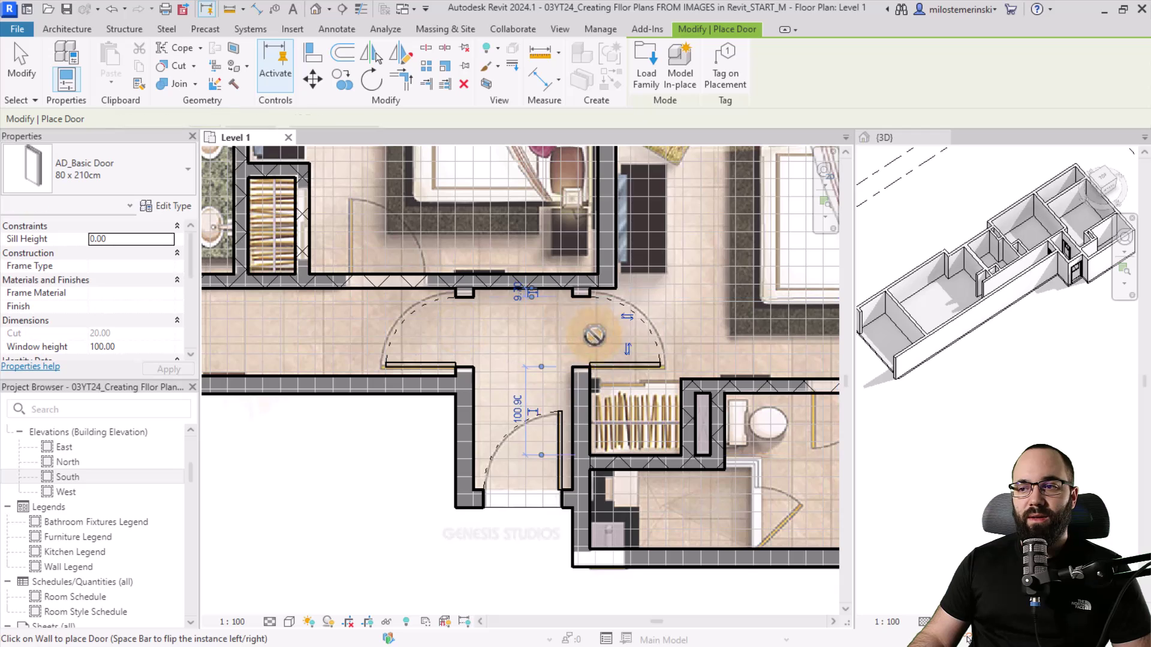
Set the next door type to AD_Basic Door 70 x 210cm.
scroll(540, 354, down, 3)
scroll(627, 478, up, 4)
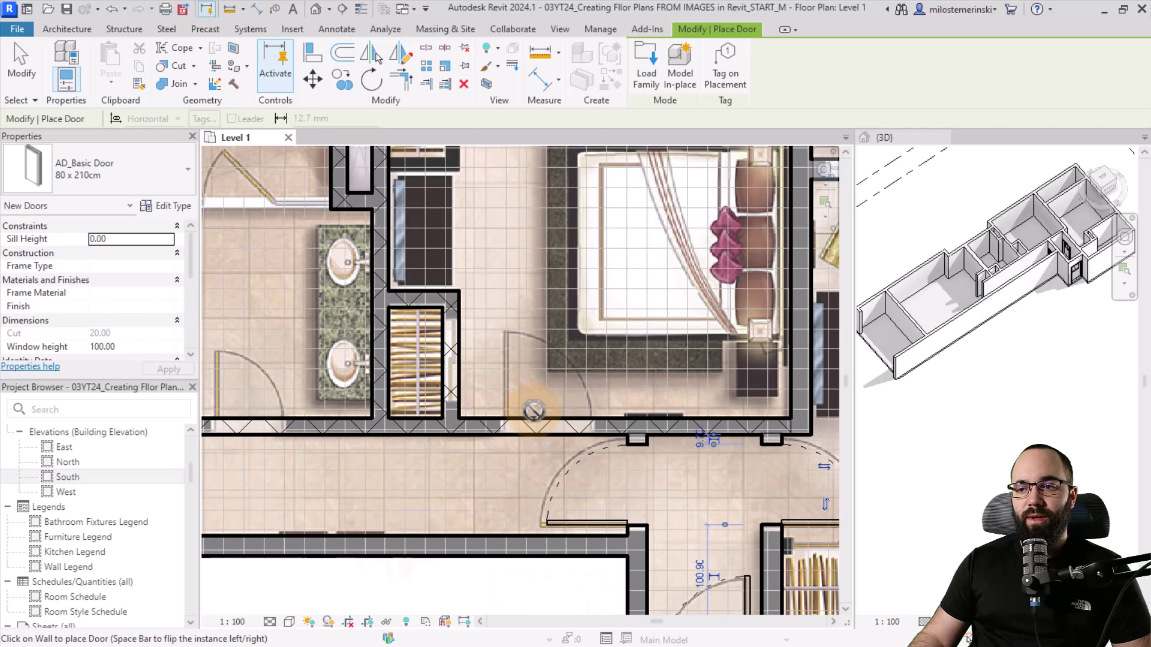
scroll(542, 419, down, 3)
scroll(467, 396, up, 3)
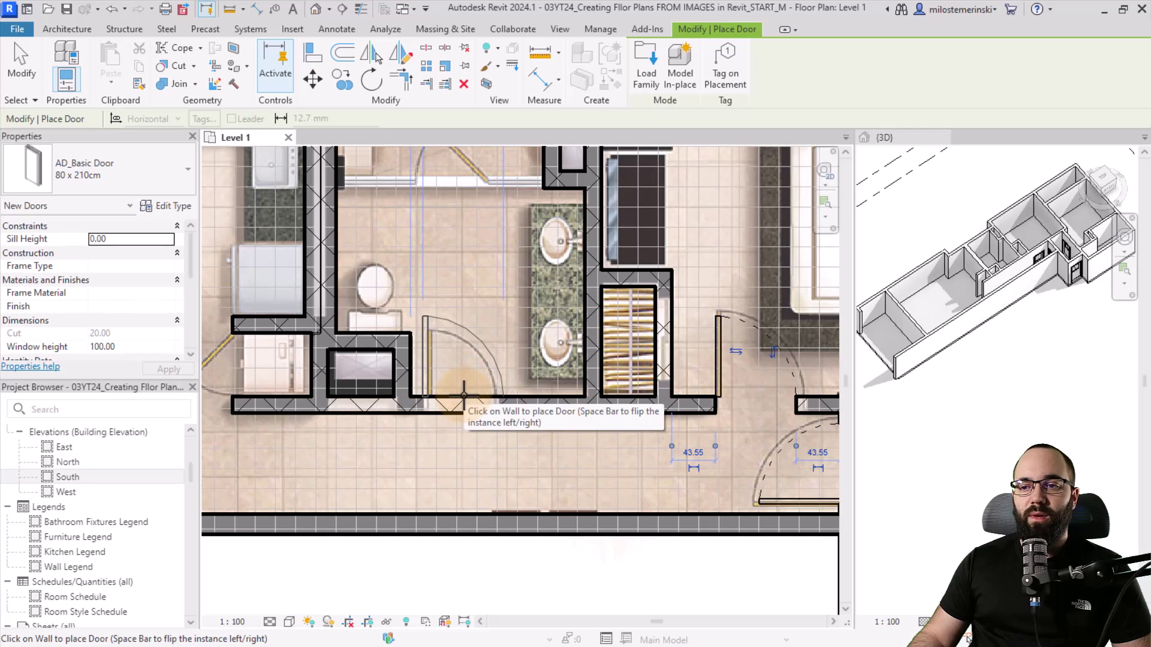
scroll(463, 395, down, 2)
click(188, 170)
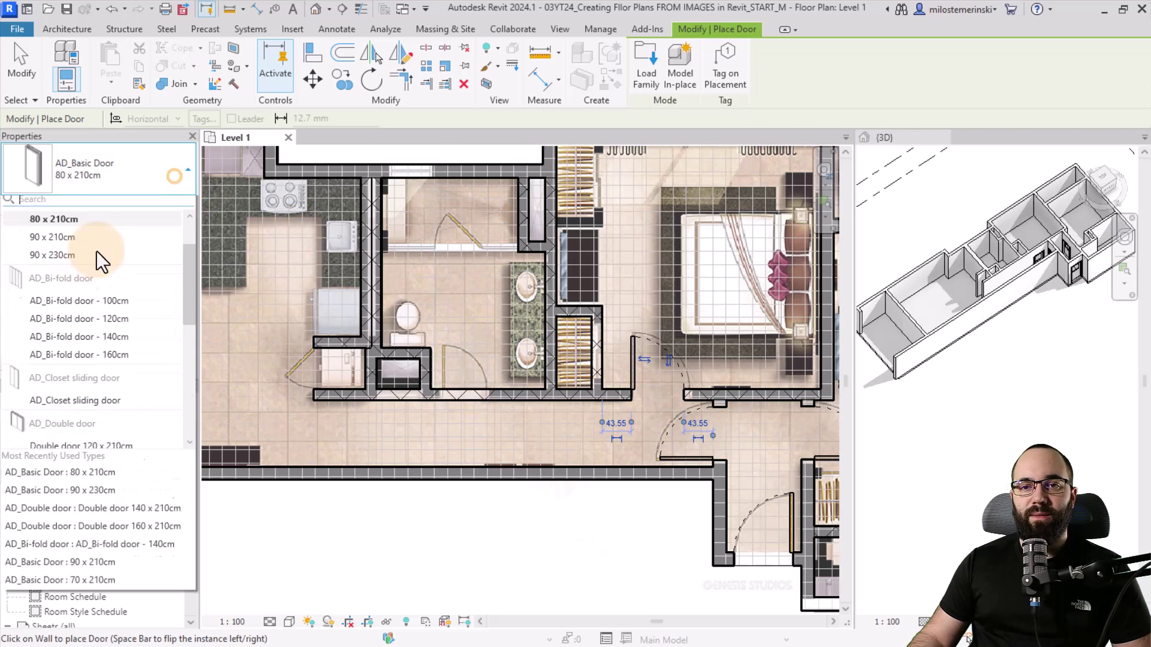
scroll(63, 273, up, 1)
click(66, 272)
scroll(464, 393, up, 3)
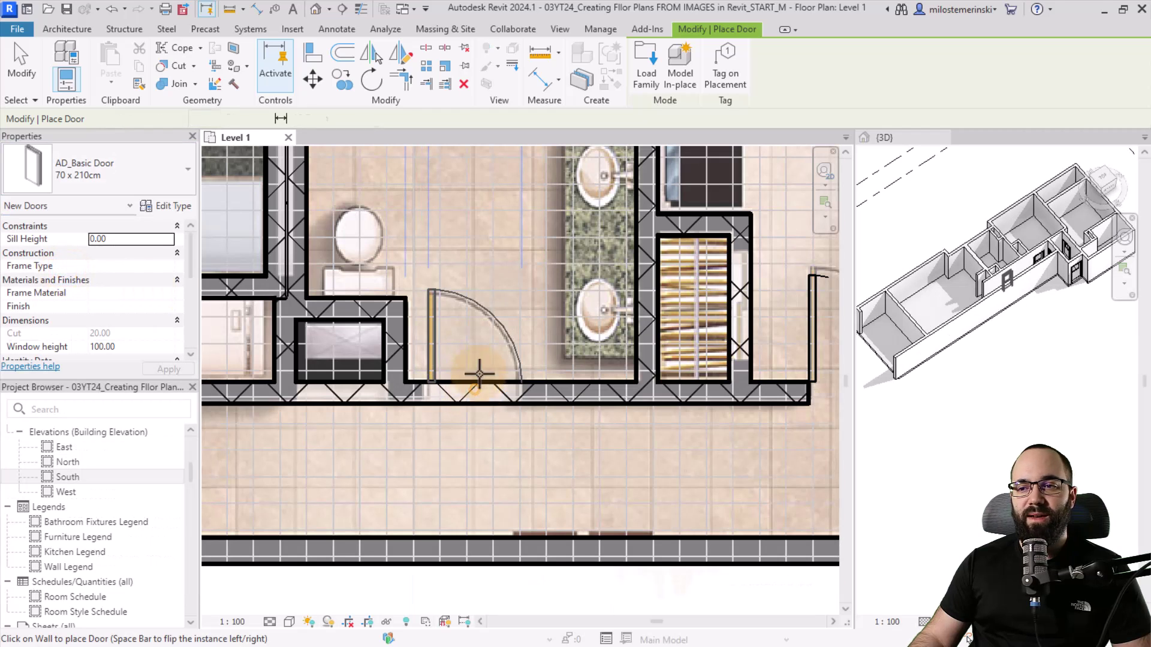
Pan the plan across the bedroom area to show the whole apartment.
scroll(479, 374, down, 2)
mouse_move(480, 375)
middle_down()
mouse_move(473, 467)
mouse_move(471, 386)
middle_up()
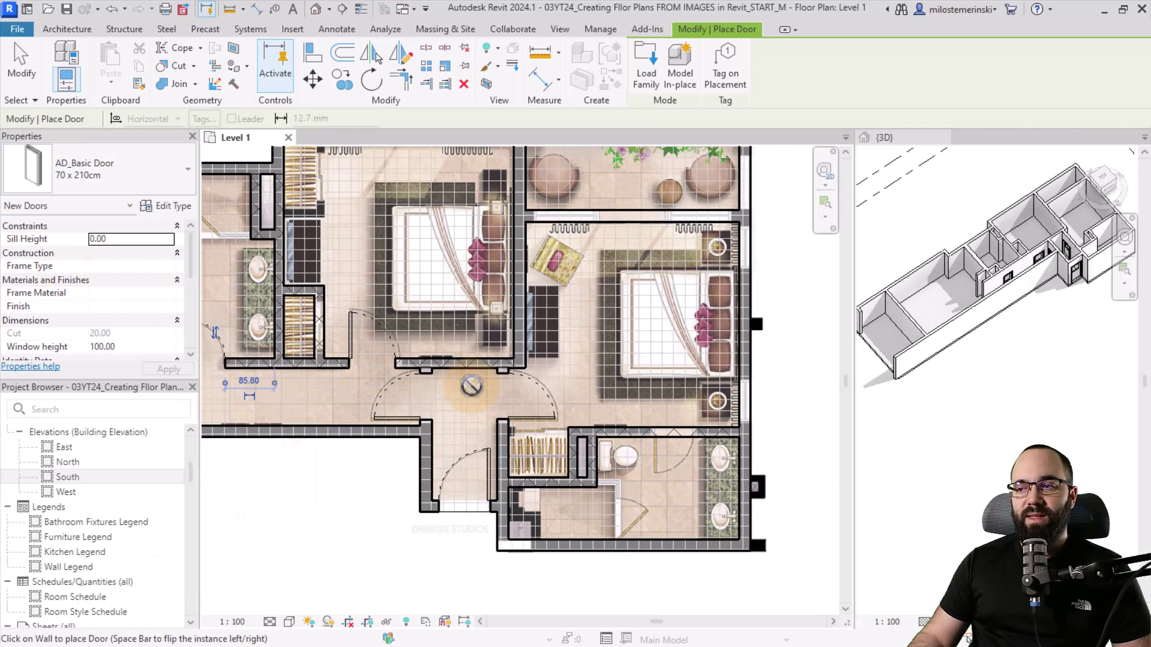
scroll(664, 409, up, 2)
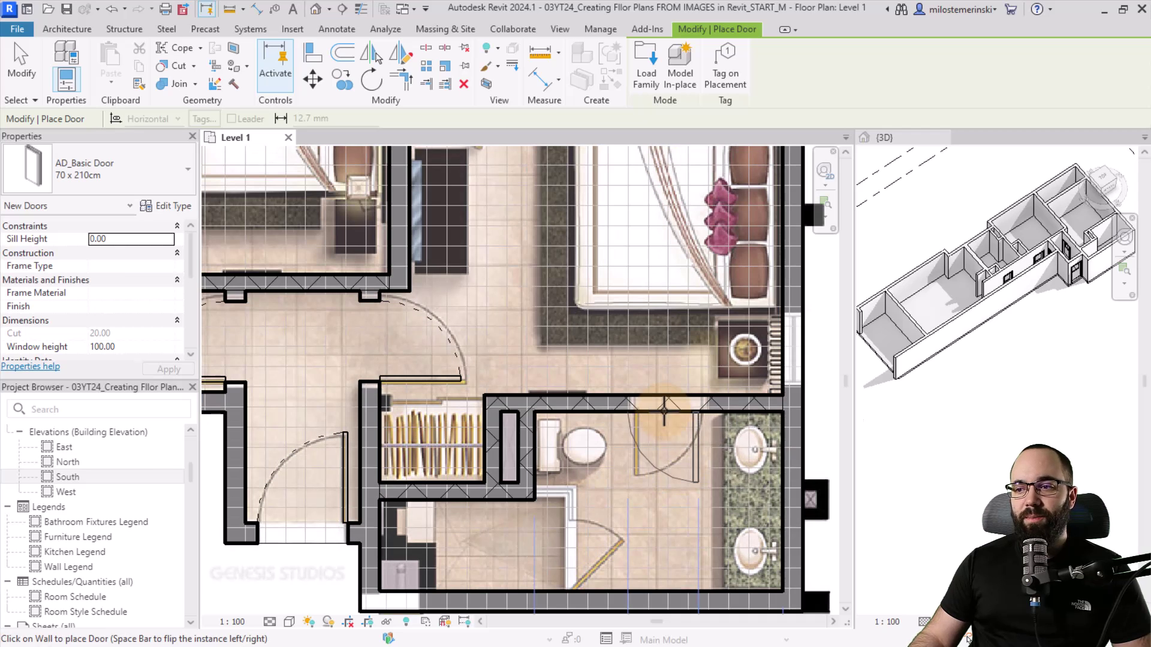
scroll(668, 411, down, 3)
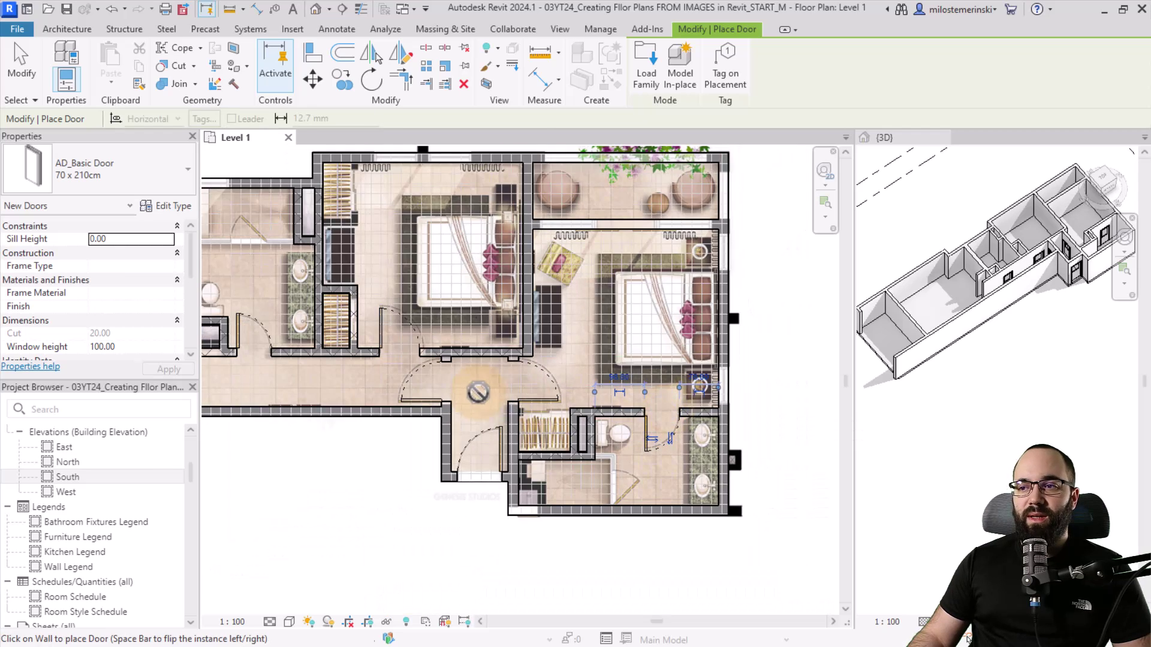
middle_drag(668, 411, 511, 424)
scroll(511, 425, down, 2)
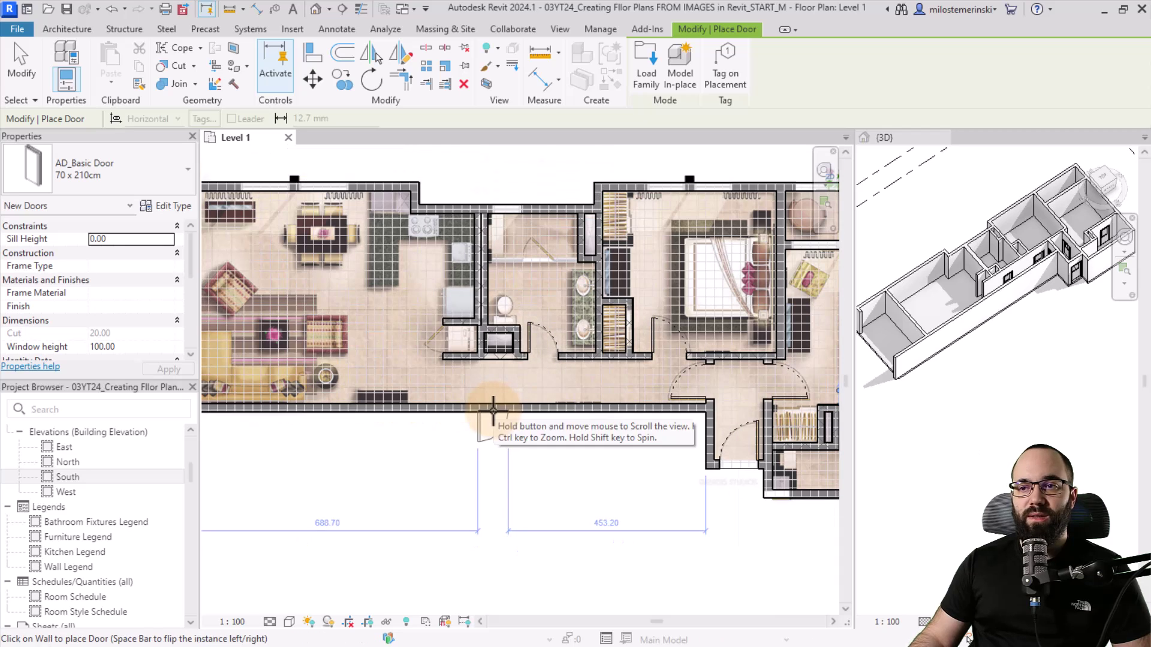
Choose the Double door 160 x 210cm type for the next door.
click(120, 168)
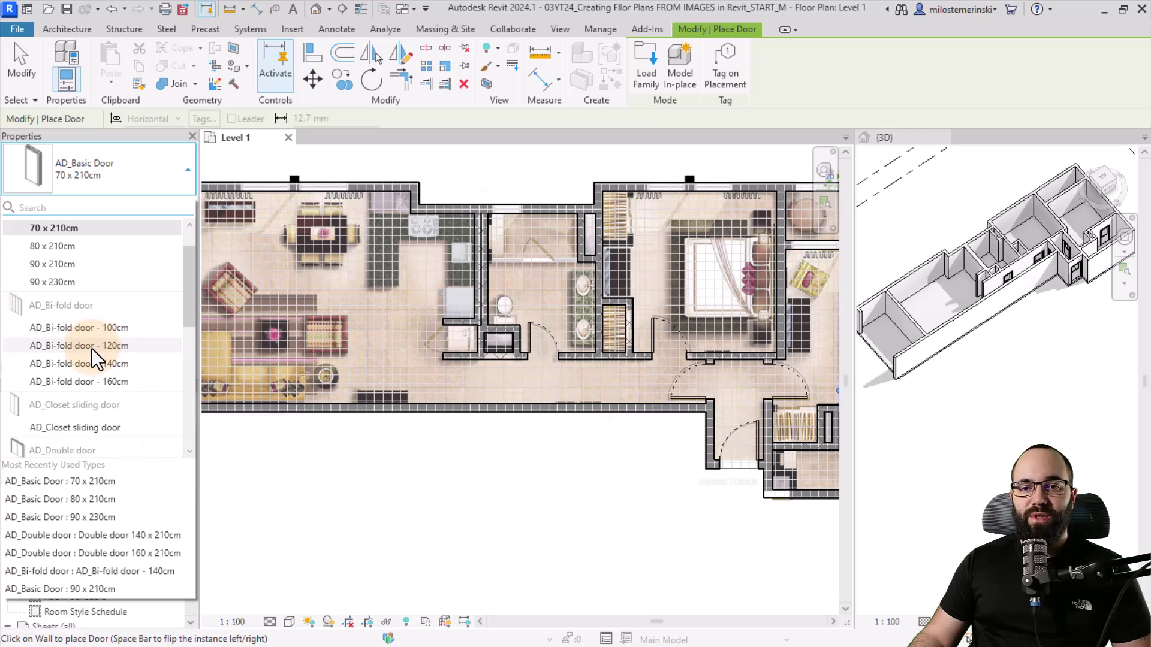
scroll(95, 345, down, 3)
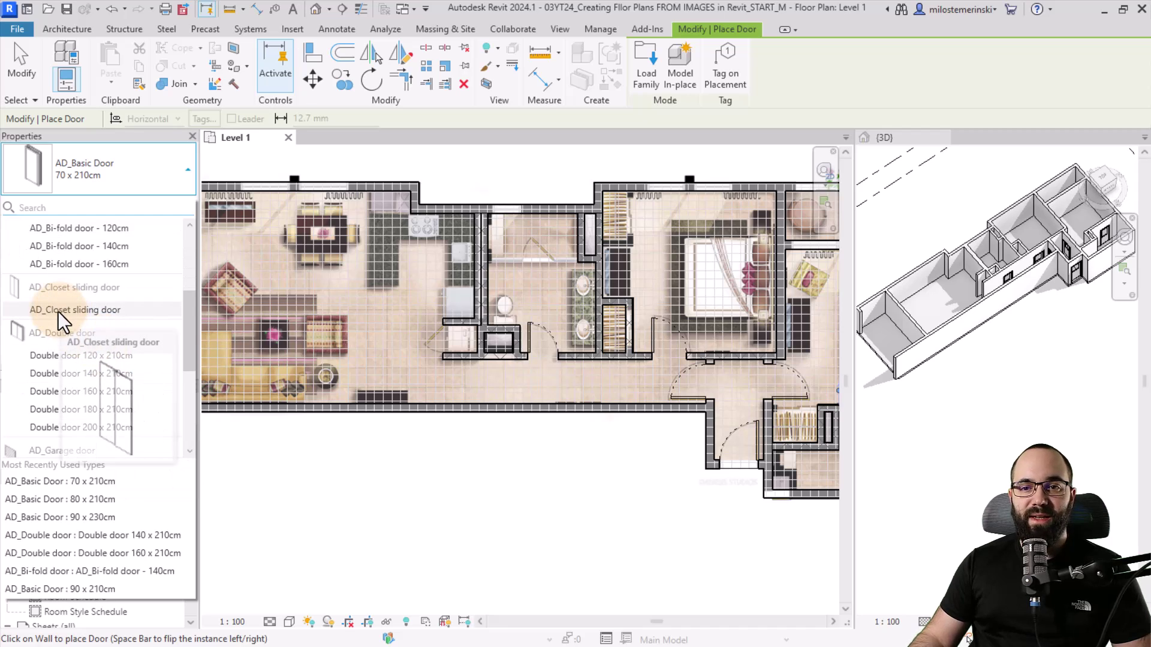
scroll(77, 351, down, 5)
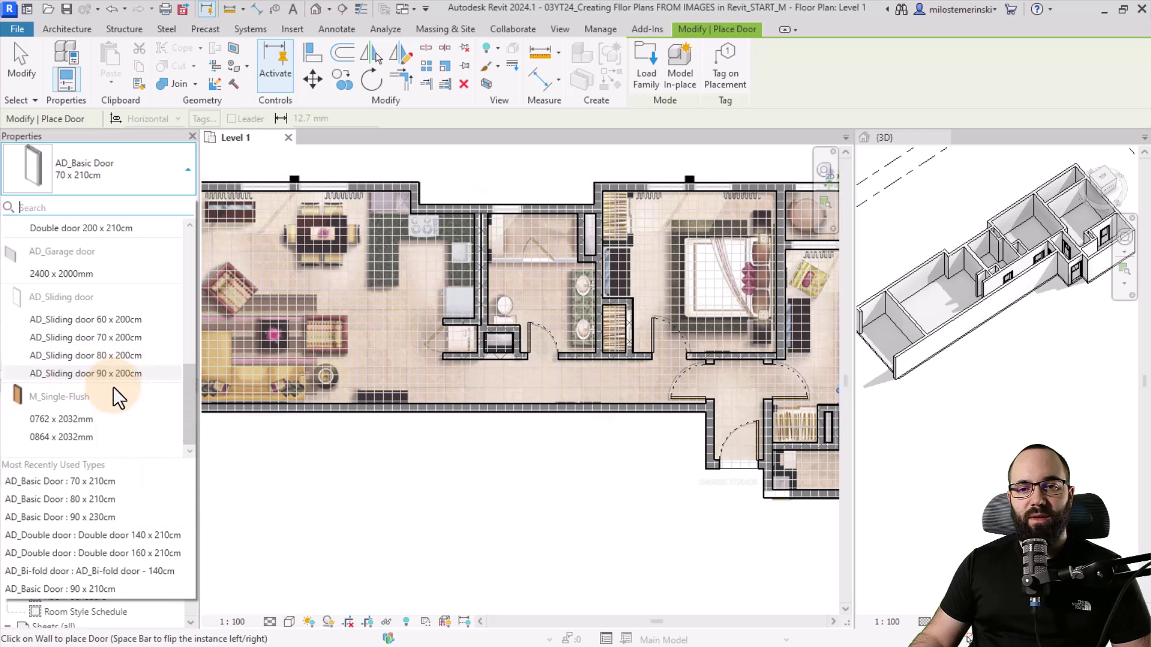
scroll(99, 365, up, 3)
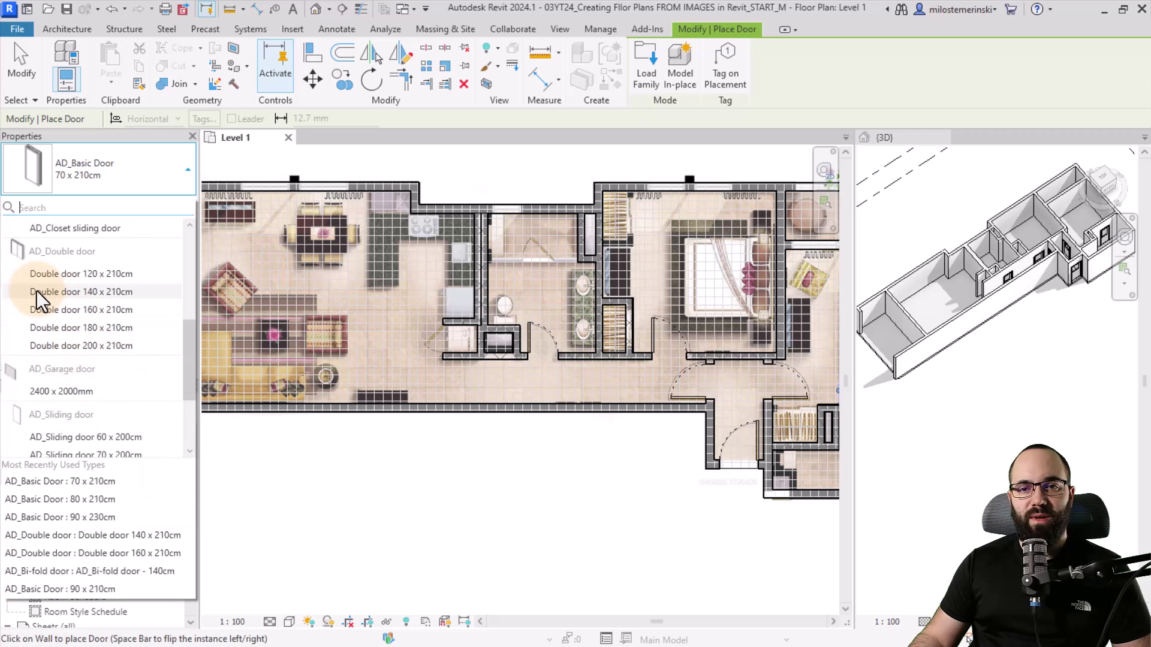
scroll(39, 291, up, 3)
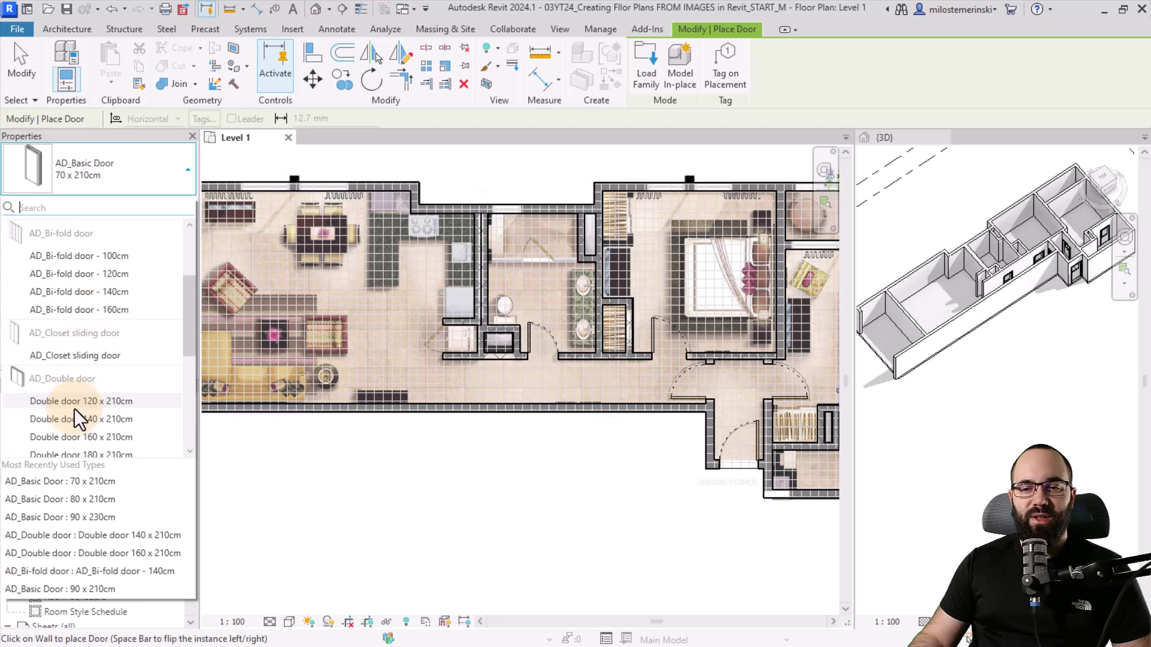
scroll(73, 408, down, 2)
click(47, 372)
scroll(455, 340, up, 5)
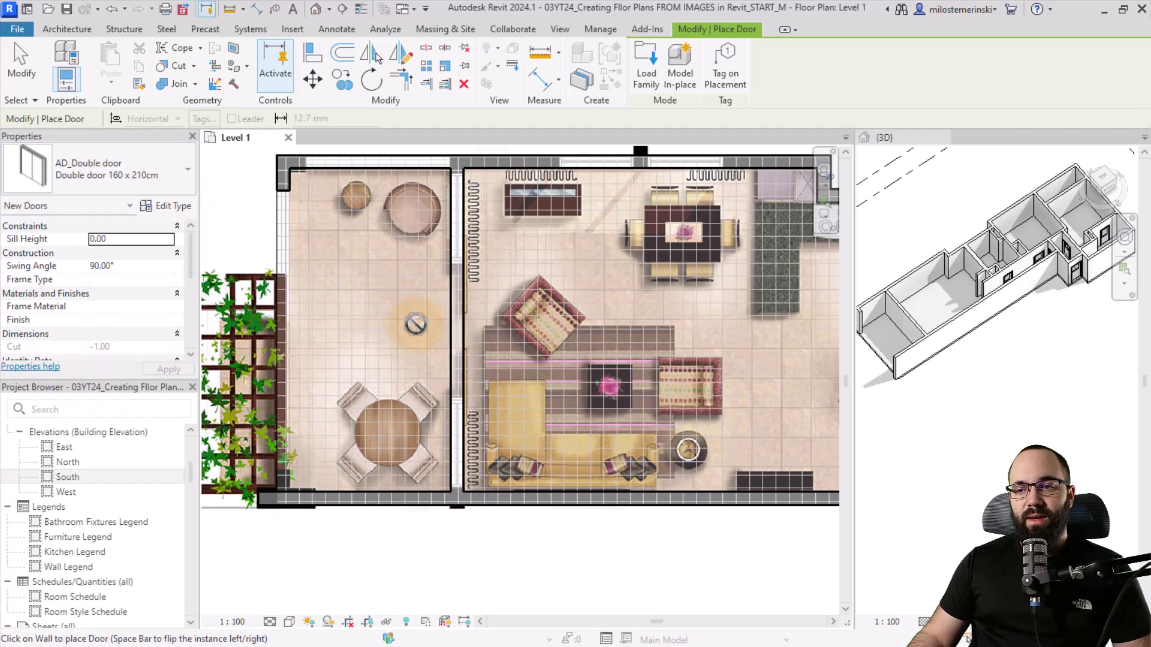
Switch to Double door 180 x 210cm, then to AD_Sliding door 90 x 200cm.
click(78, 165)
click(73, 253)
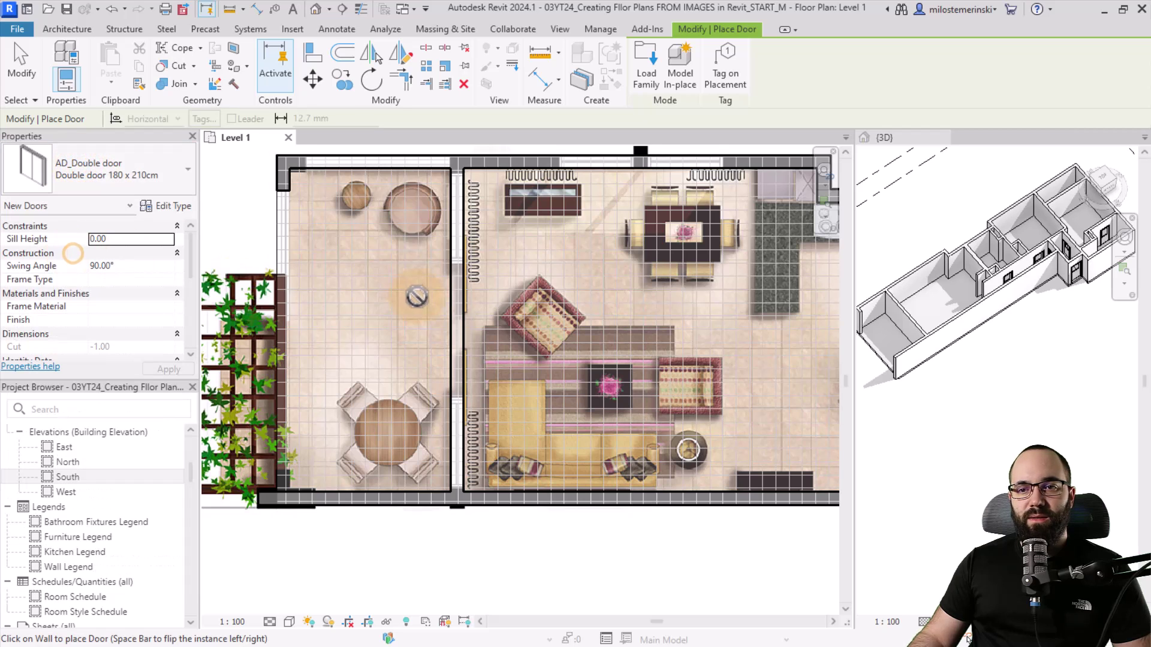
scroll(455, 324, down, 5)
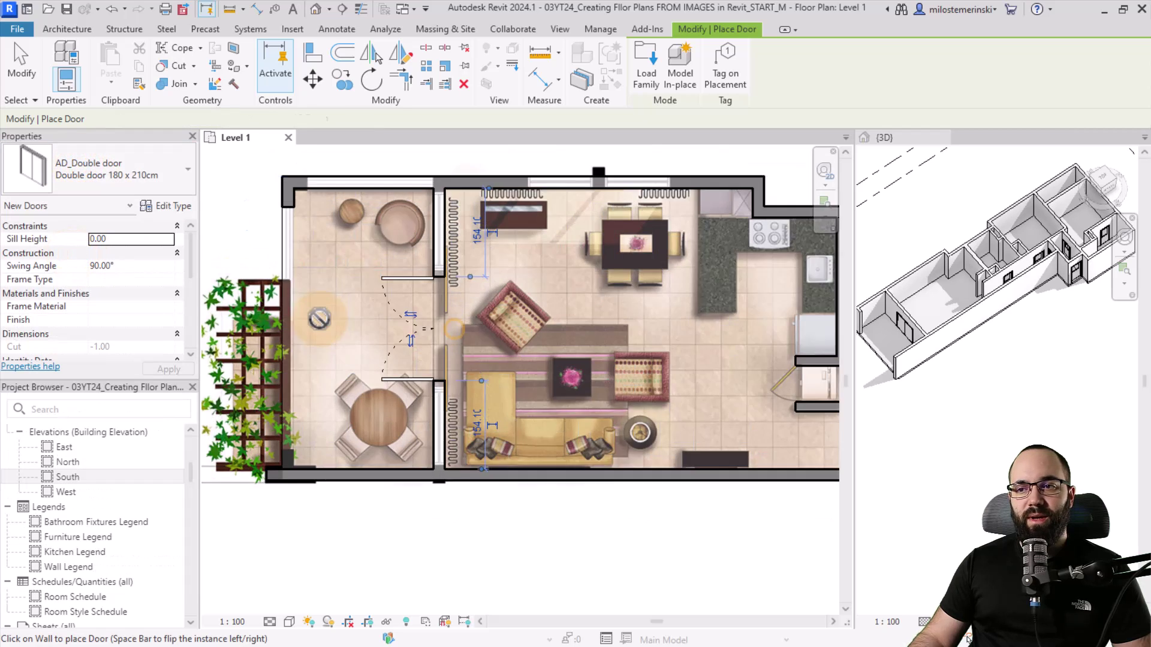
scroll(539, 269, up, 4)
scroll(539, 216, up, 4)
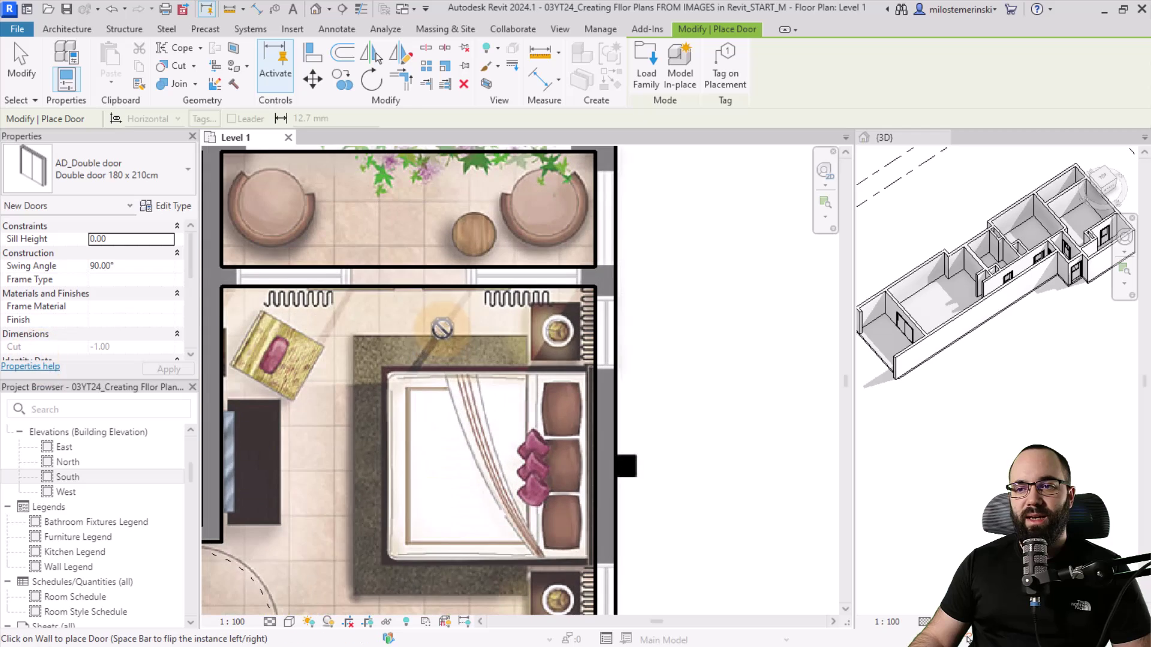
click(91, 167)
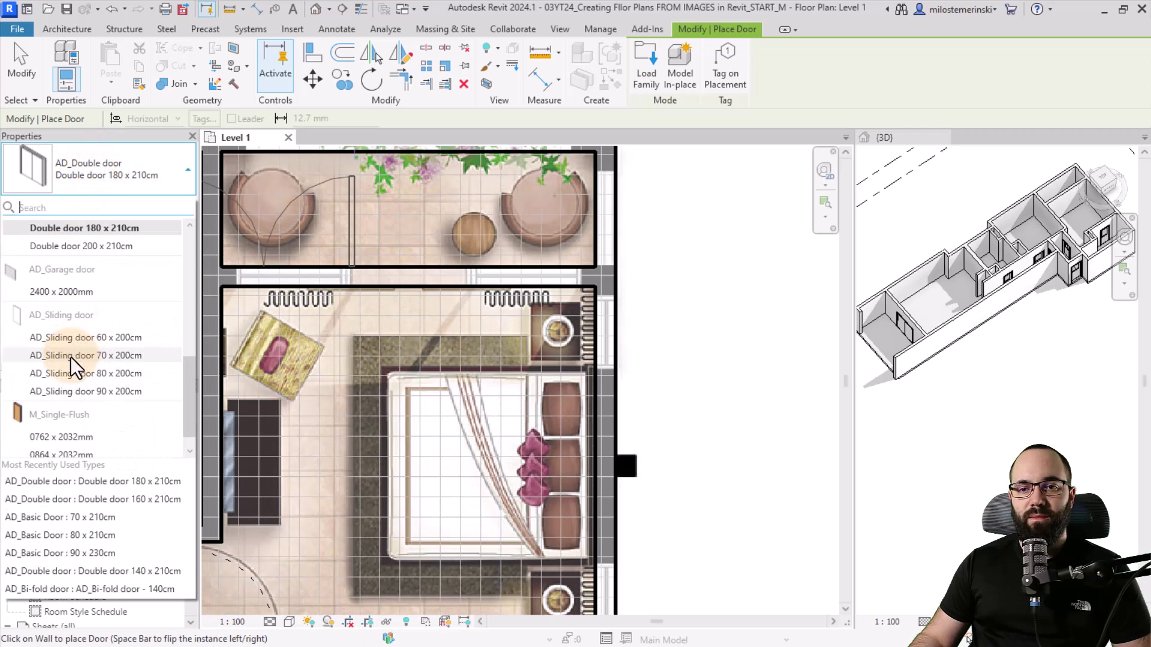
click(64, 391)
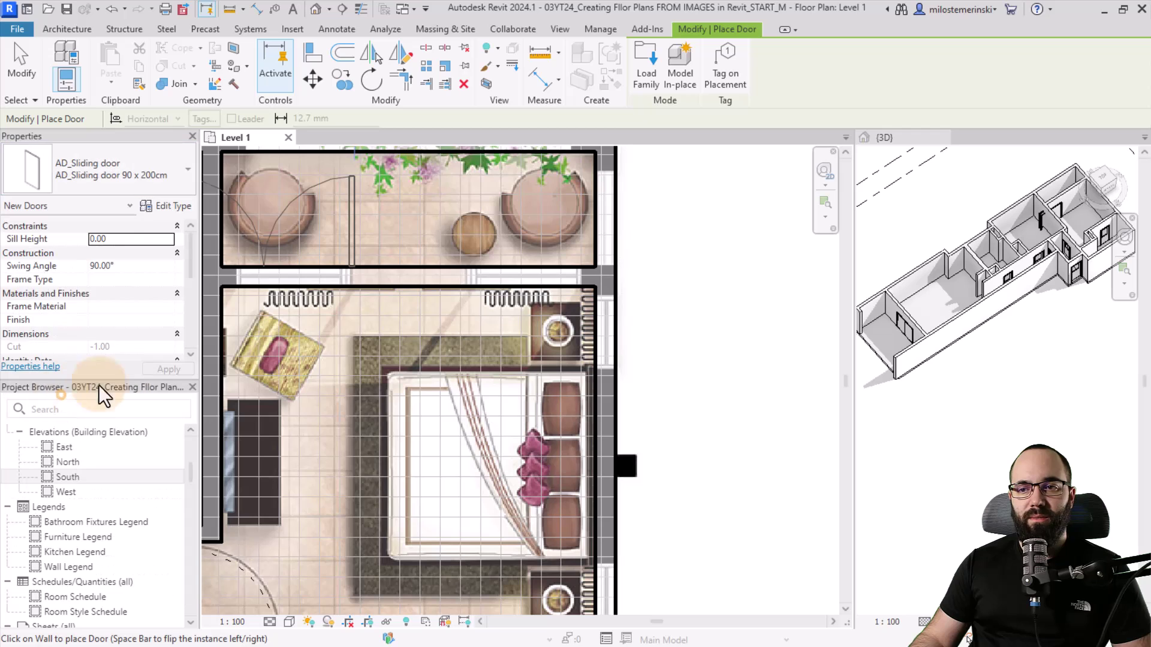
Place a sliding door in the upper bedroom–balcony wall and select it.
click(413, 277)
key(Escape)
key(Escape)
click(387, 274)
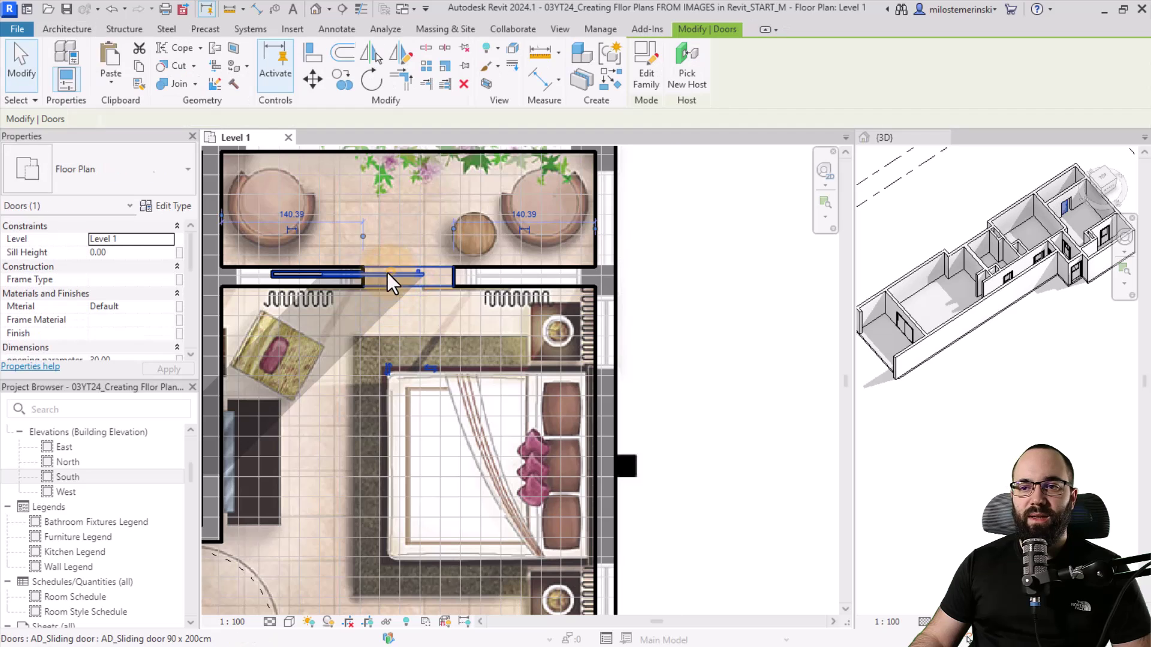
Change the door to AD_Closet sliding door and stretch it to 112.39 wide.
click(90, 174)
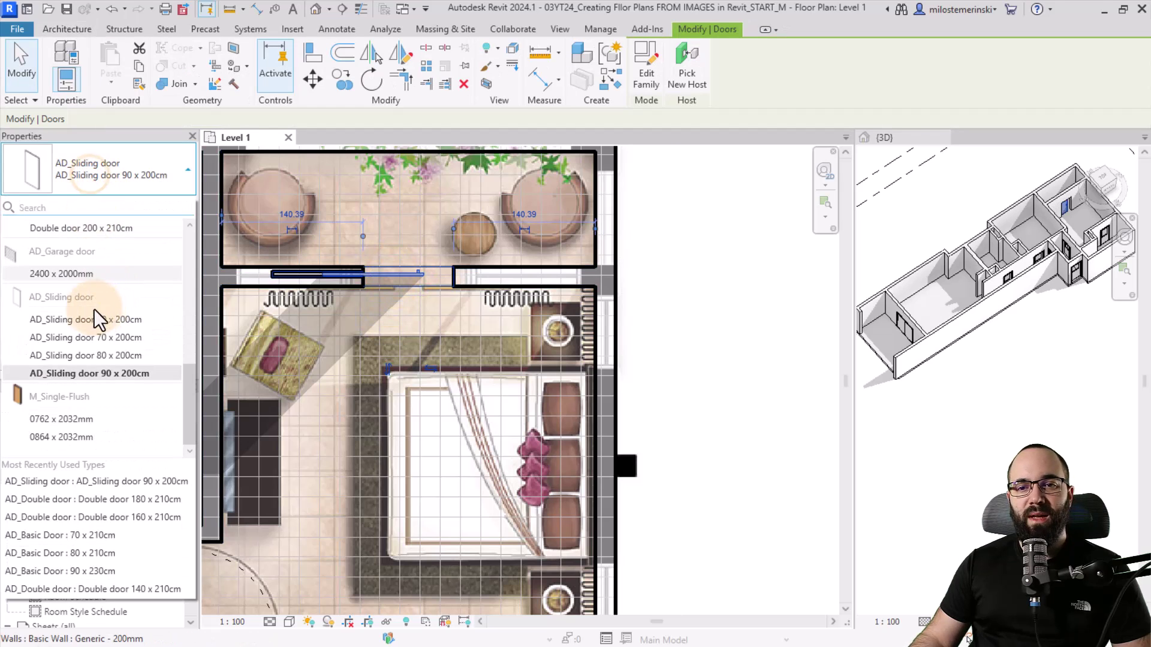
scroll(83, 303, up, 8)
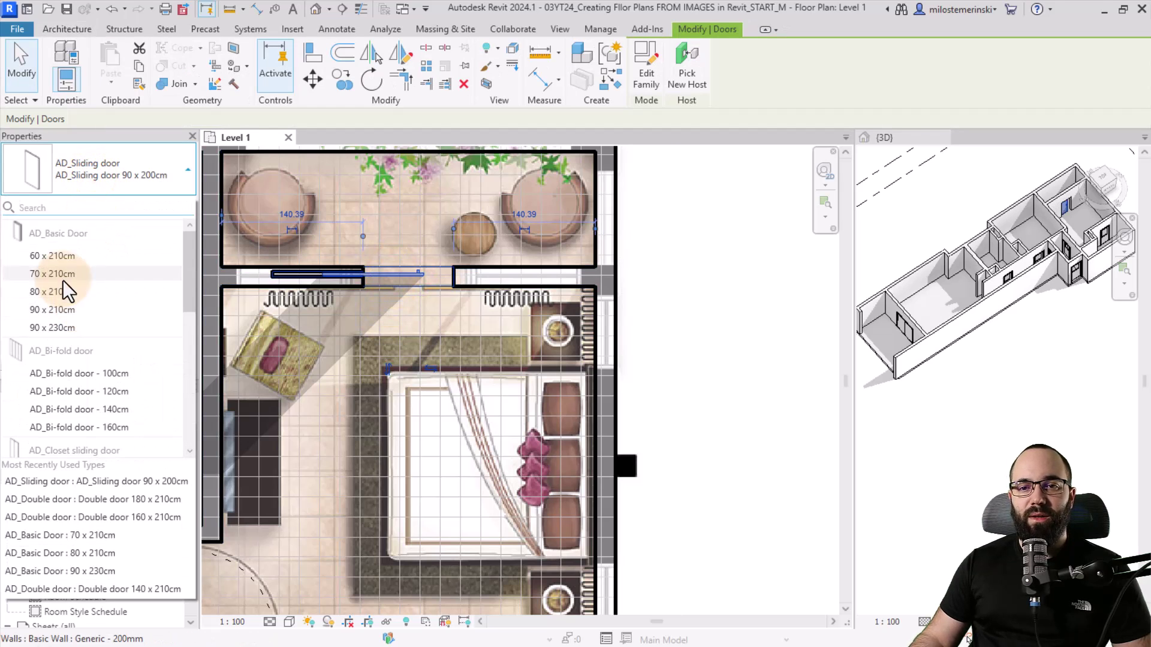
click(66, 310)
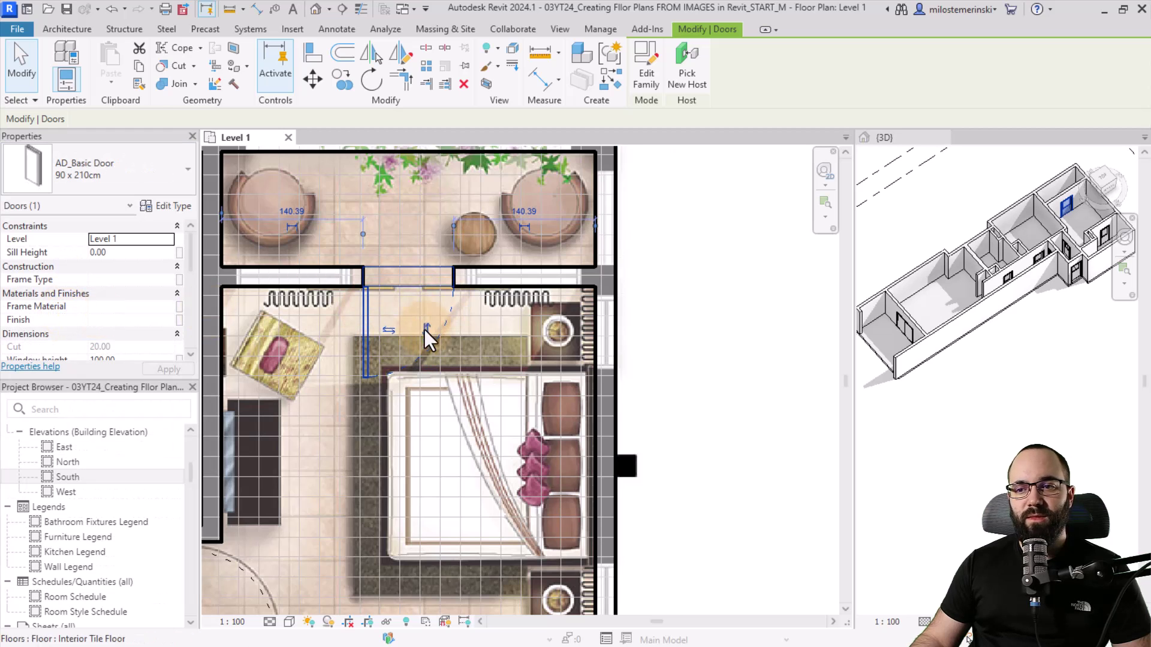
click(66, 157)
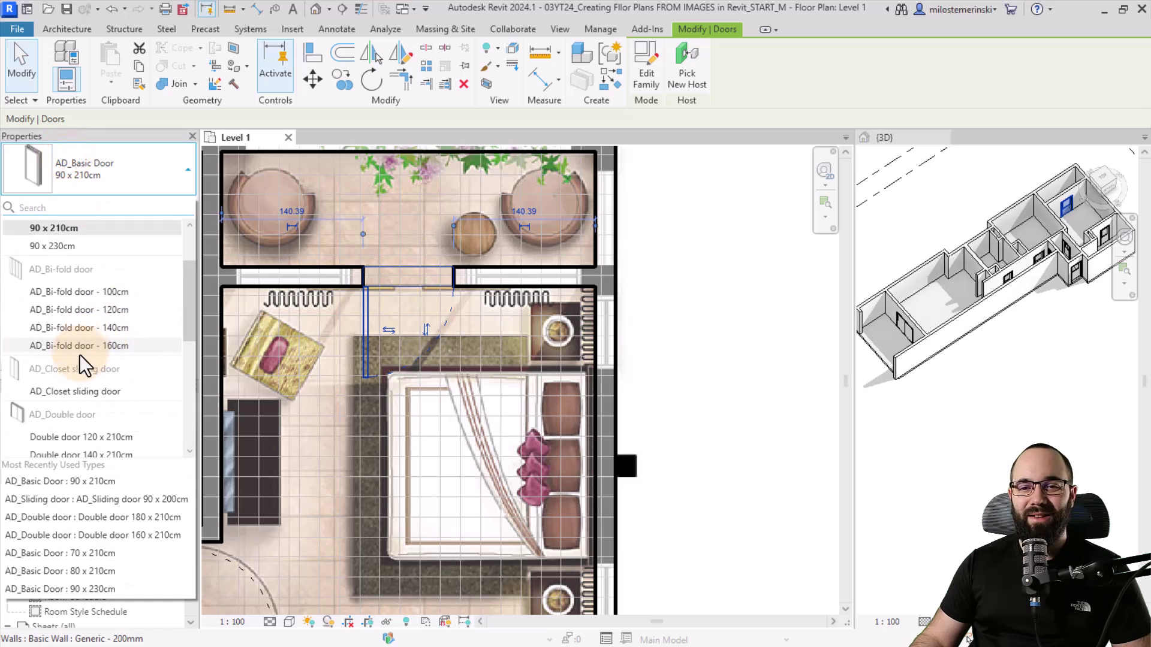
click(77, 391)
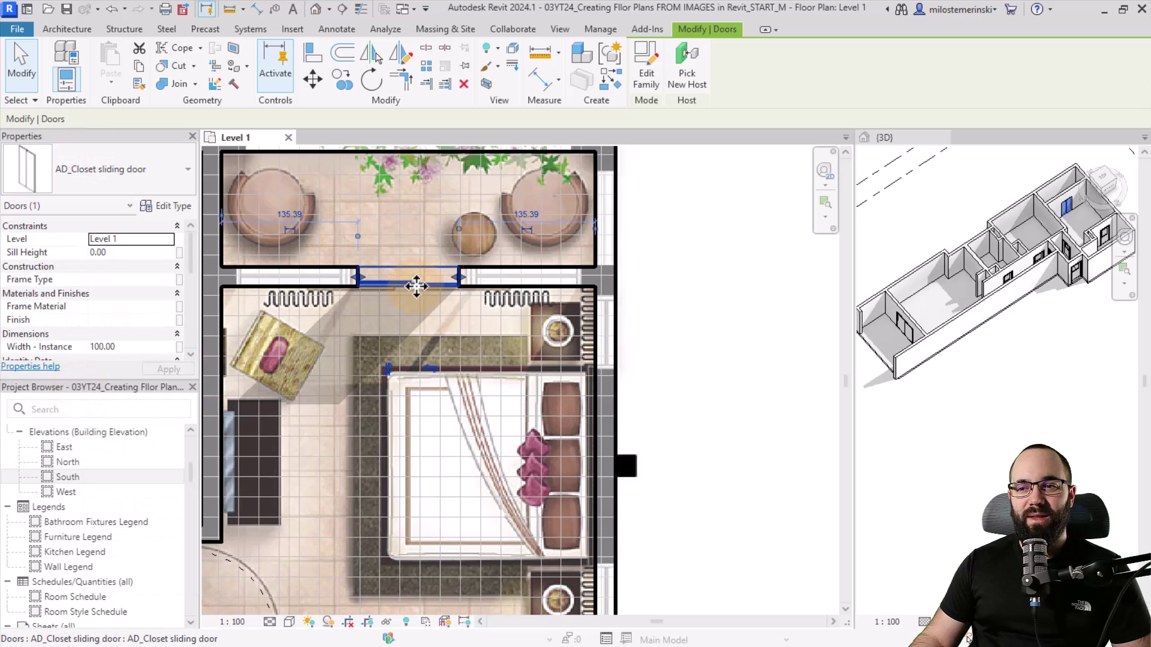
drag(357, 280, 466, 279)
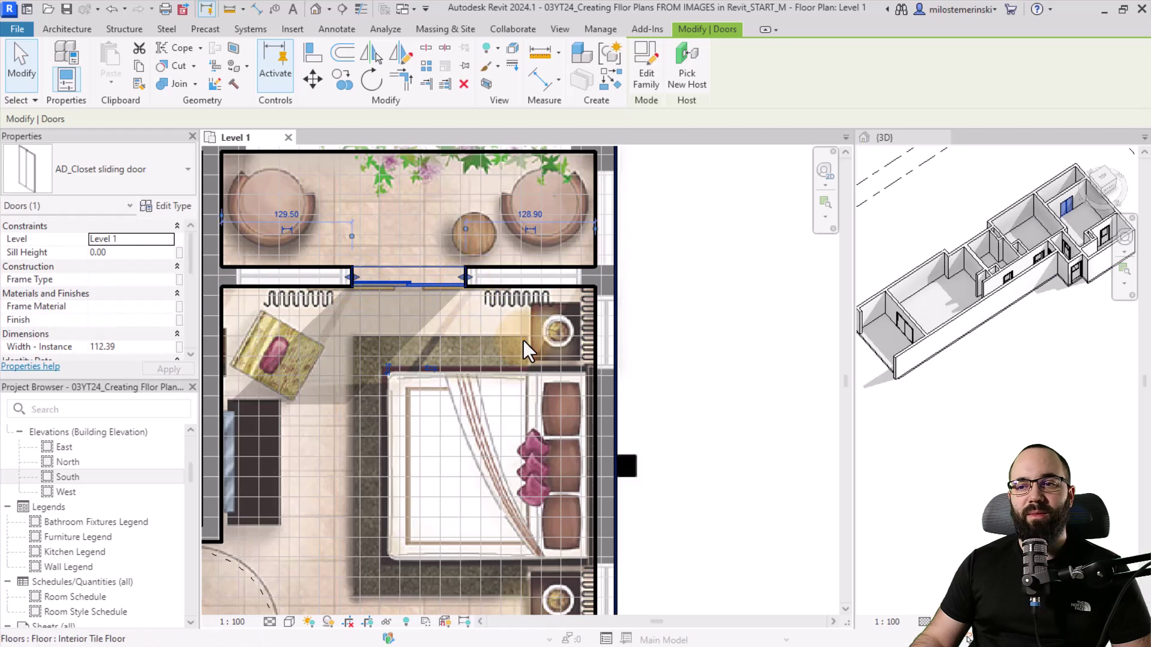
click(576, 342)
click(689, 339)
Place a 1220 x 1420mm AD_Window on the living area's top wall.
scroll(674, 282, down, 2)
scroll(674, 282, down, 3)
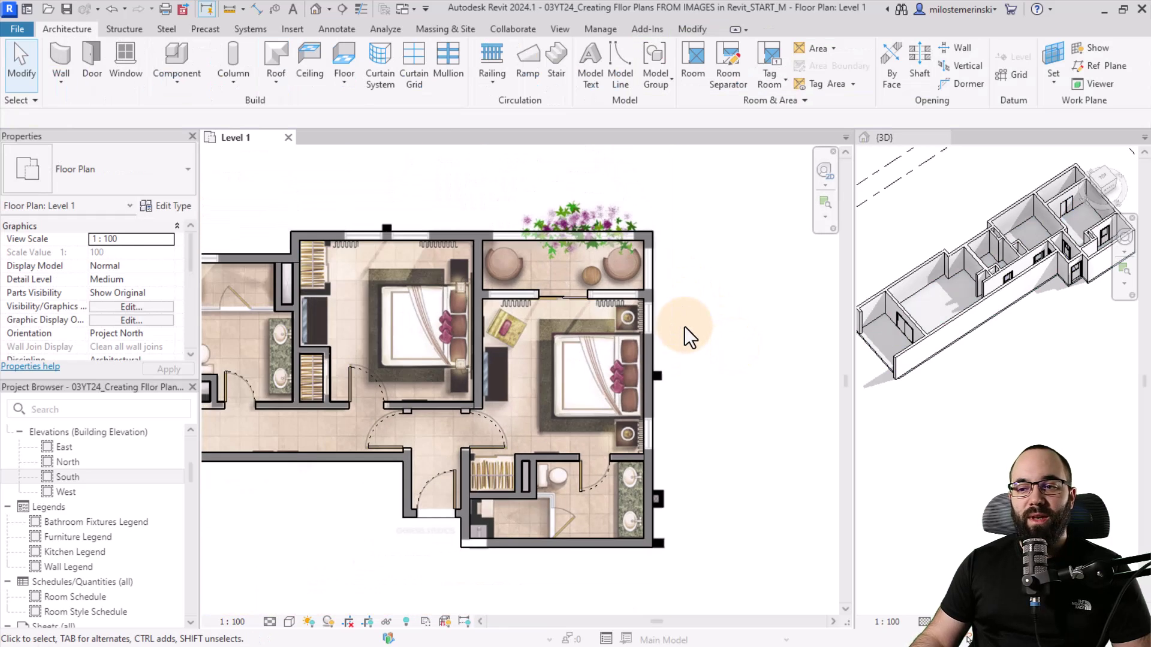
middle_drag(723, 360, 796, 360)
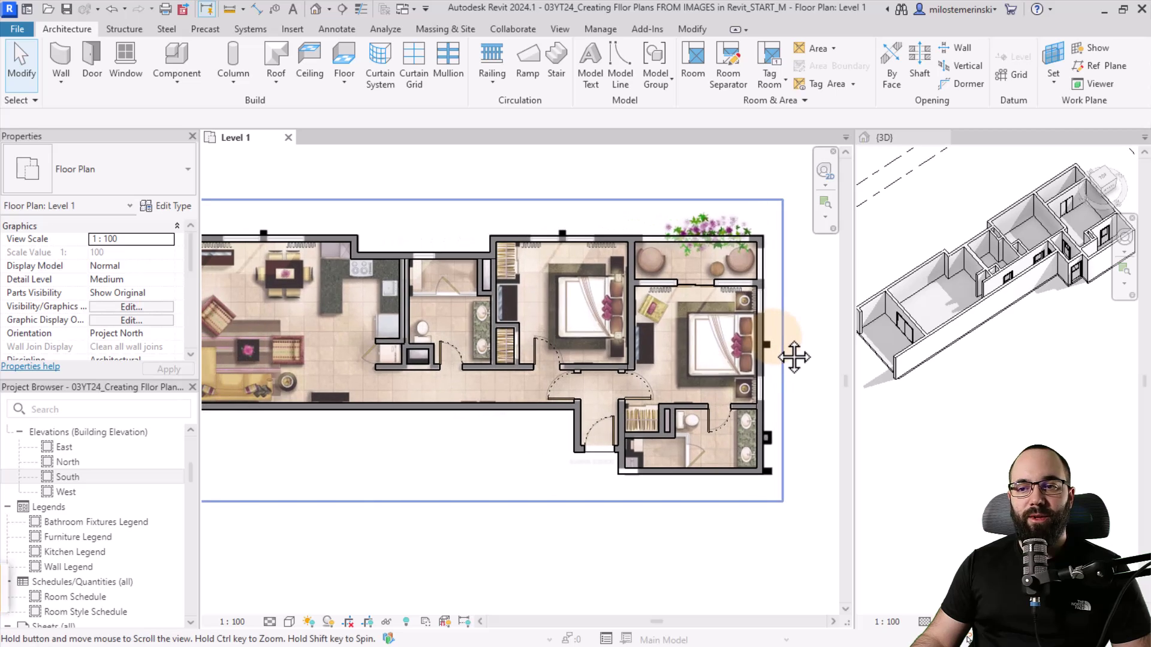
click(139, 56)
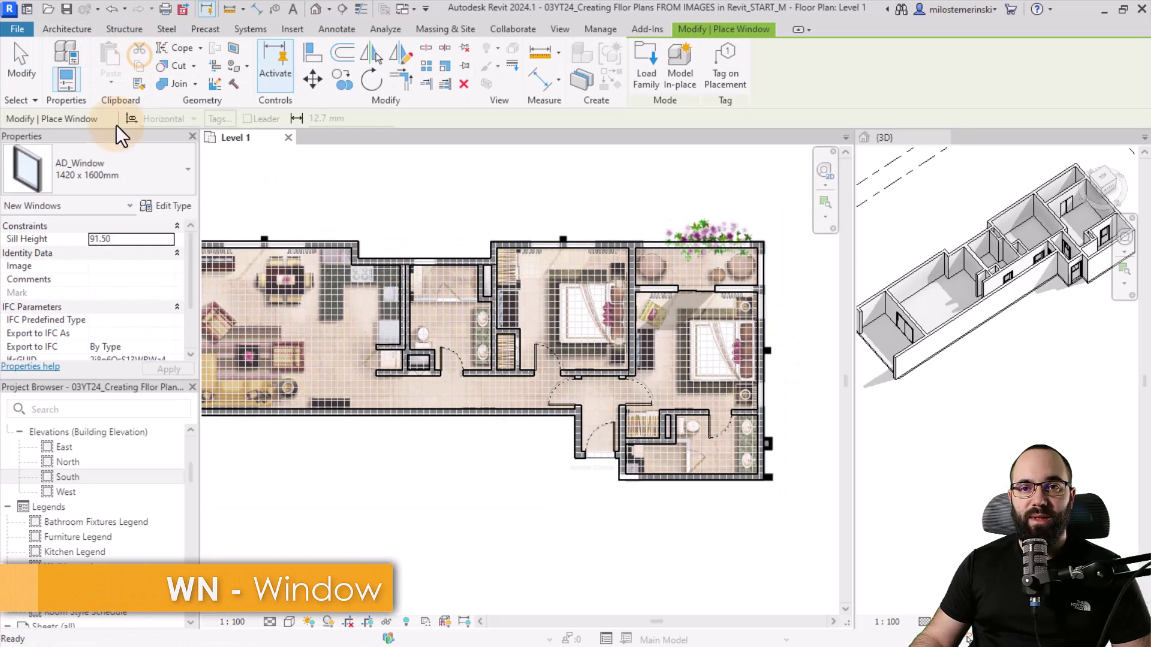
scroll(366, 303, up, 3)
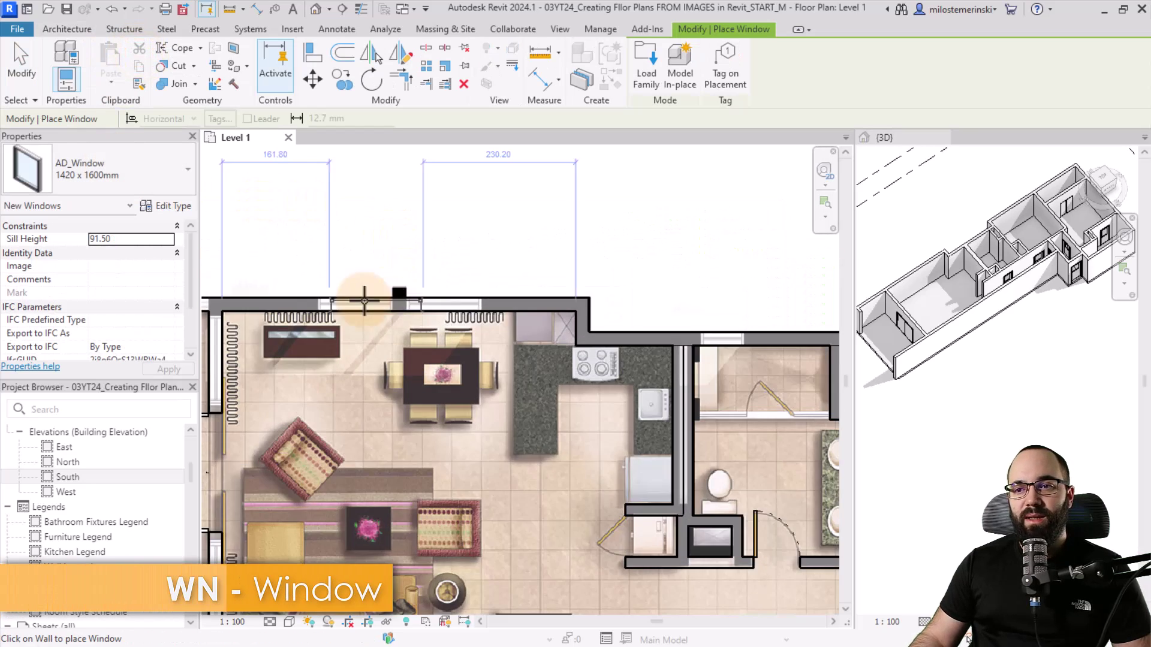
click(137, 174)
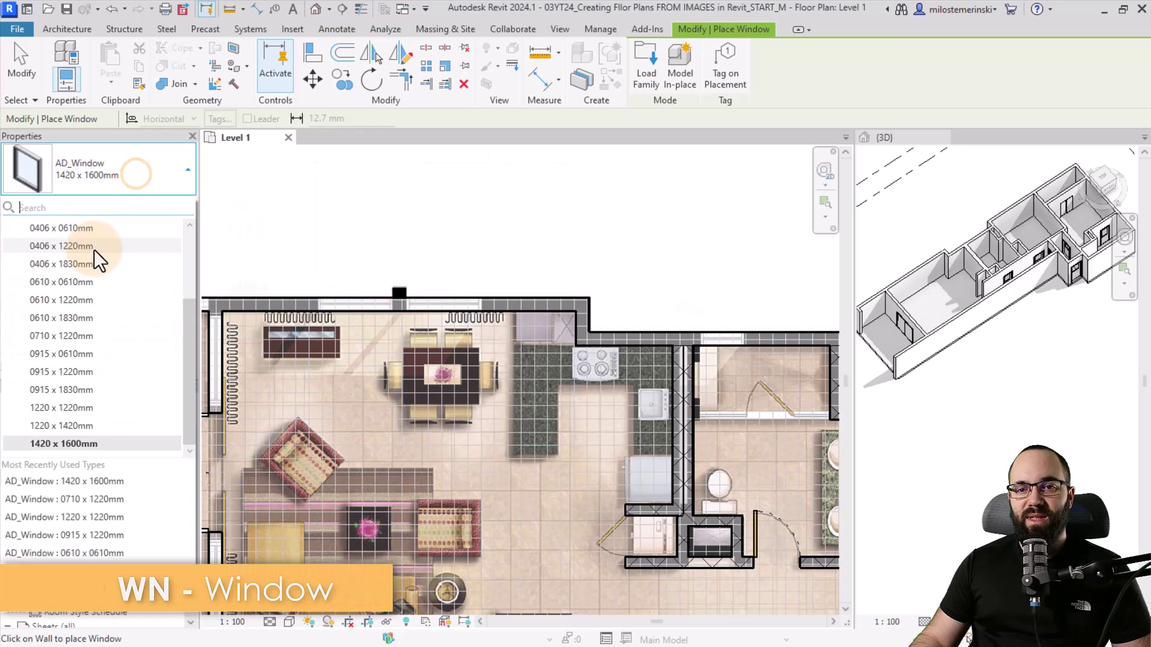
click(94, 431)
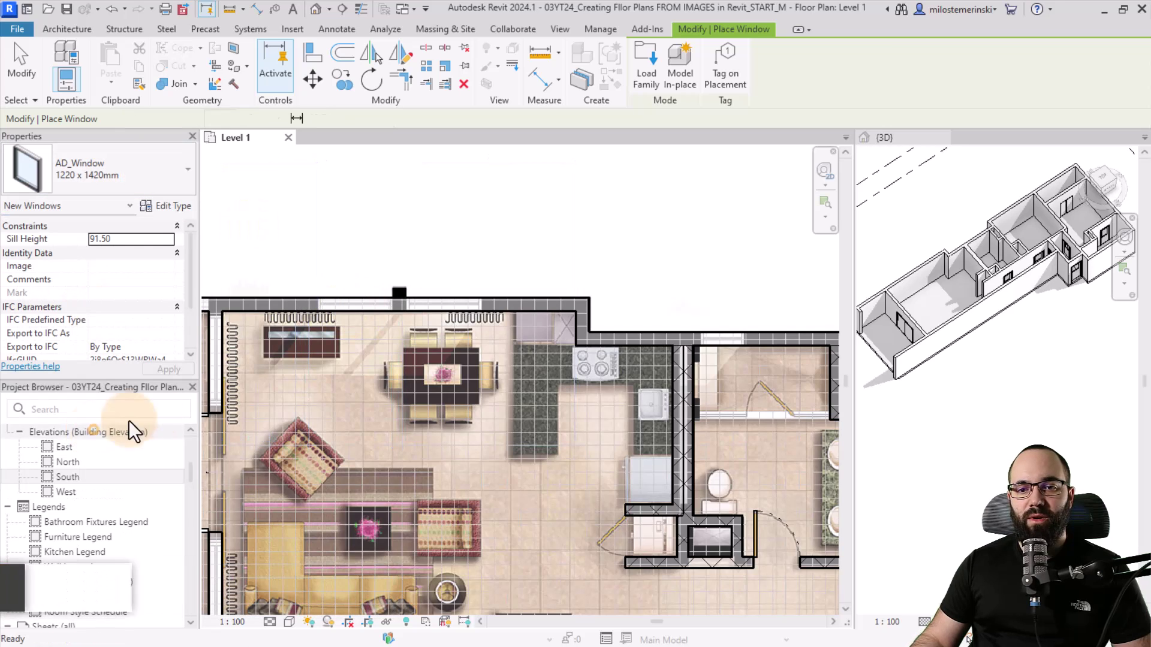
click(354, 311)
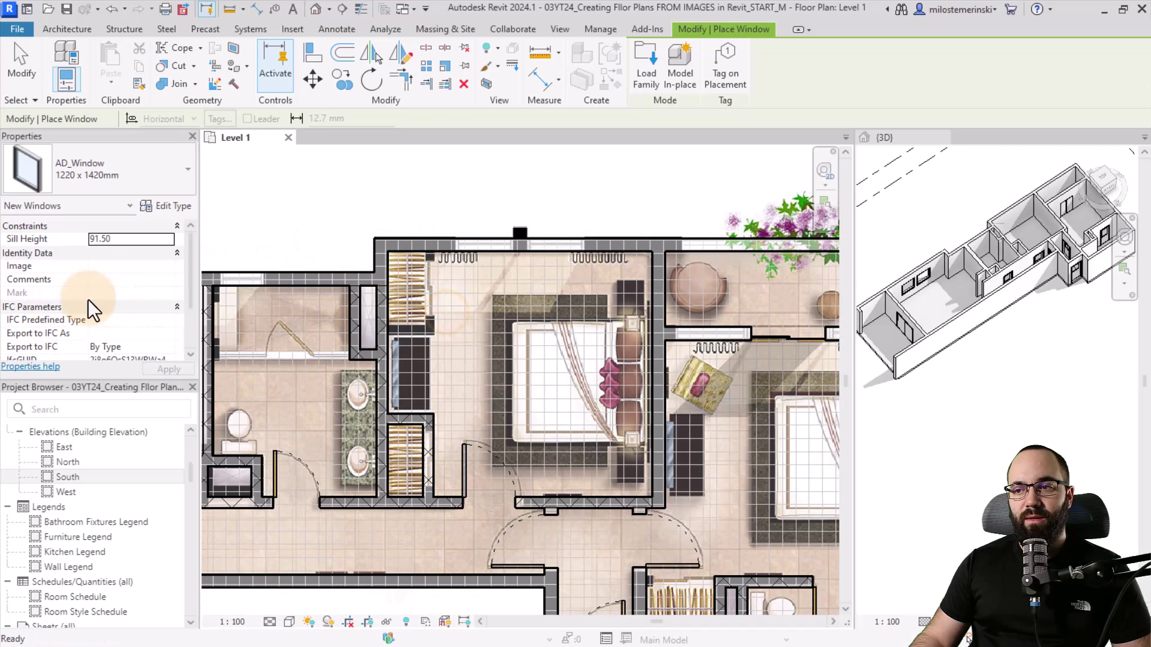
Place a 1420 x 1600mm window on the living room's left wall.
middle_drag(519, 237, 310, 221)
scroll(719, 258, down, 4)
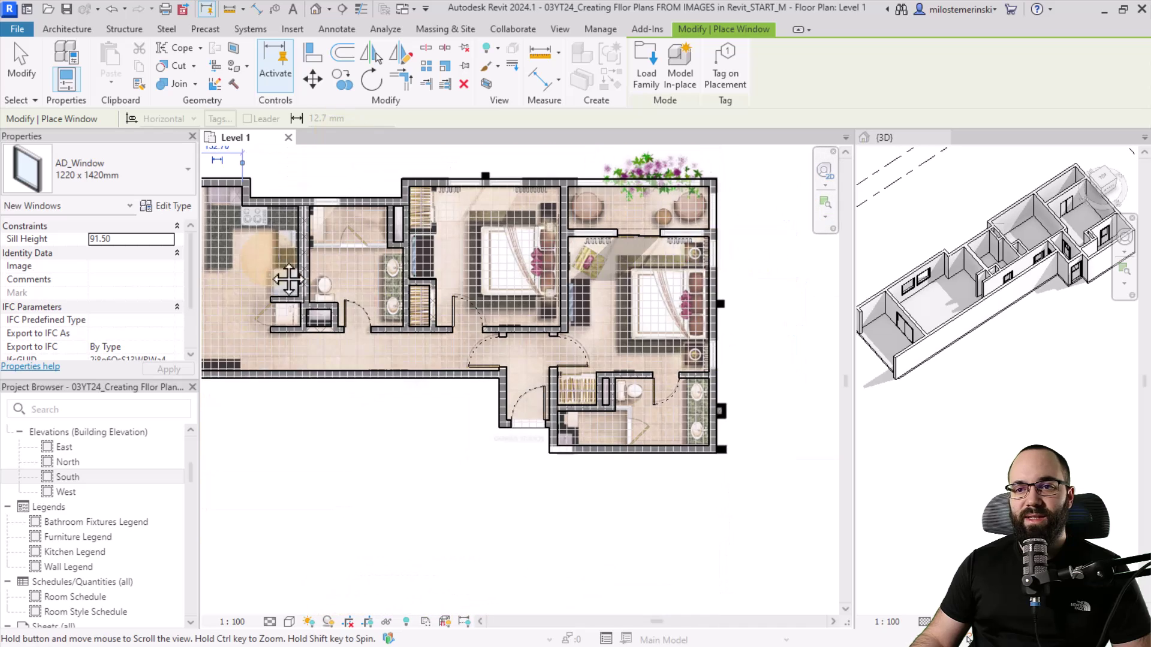
scroll(360, 252, up, 5)
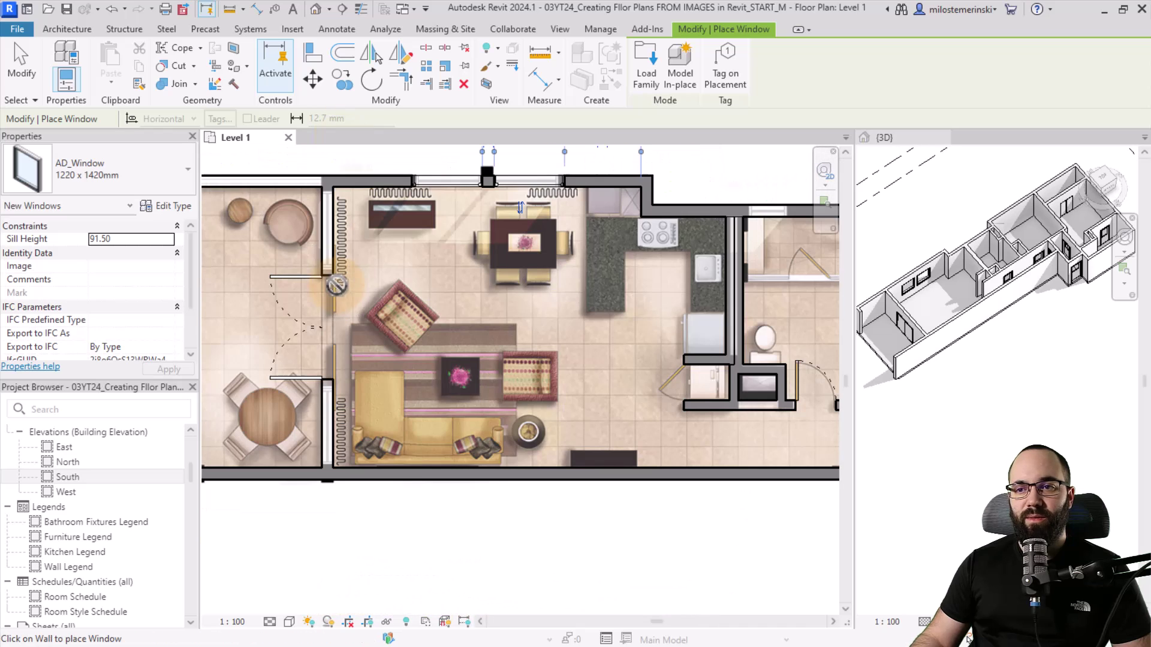
click(134, 186)
click(66, 440)
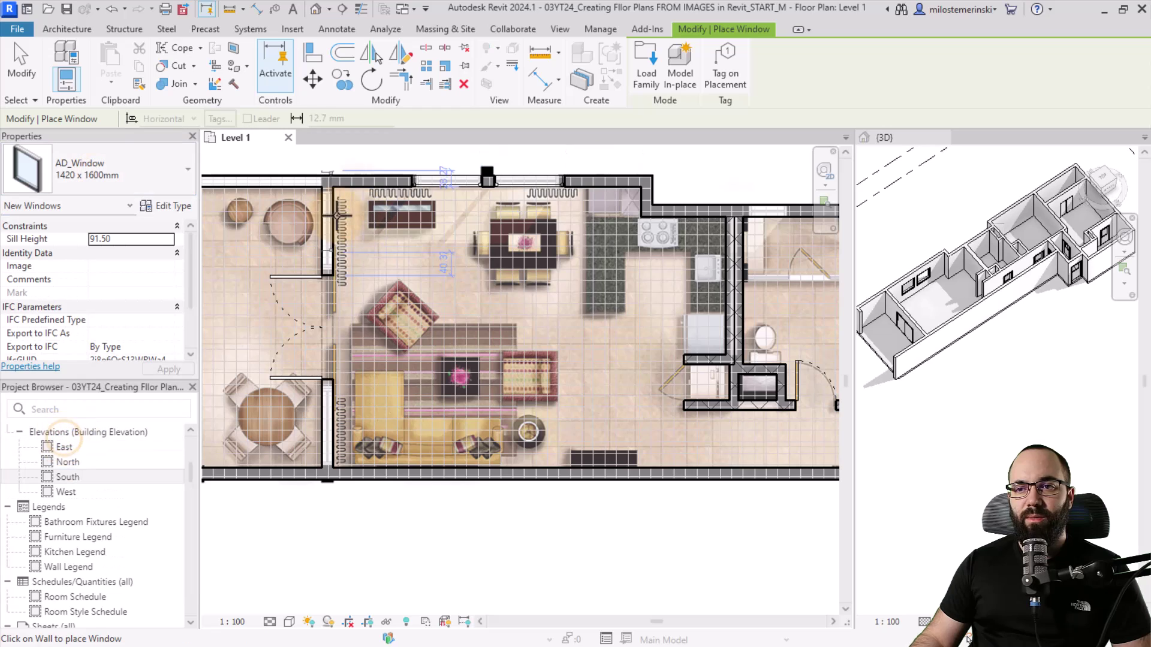
click(328, 231)
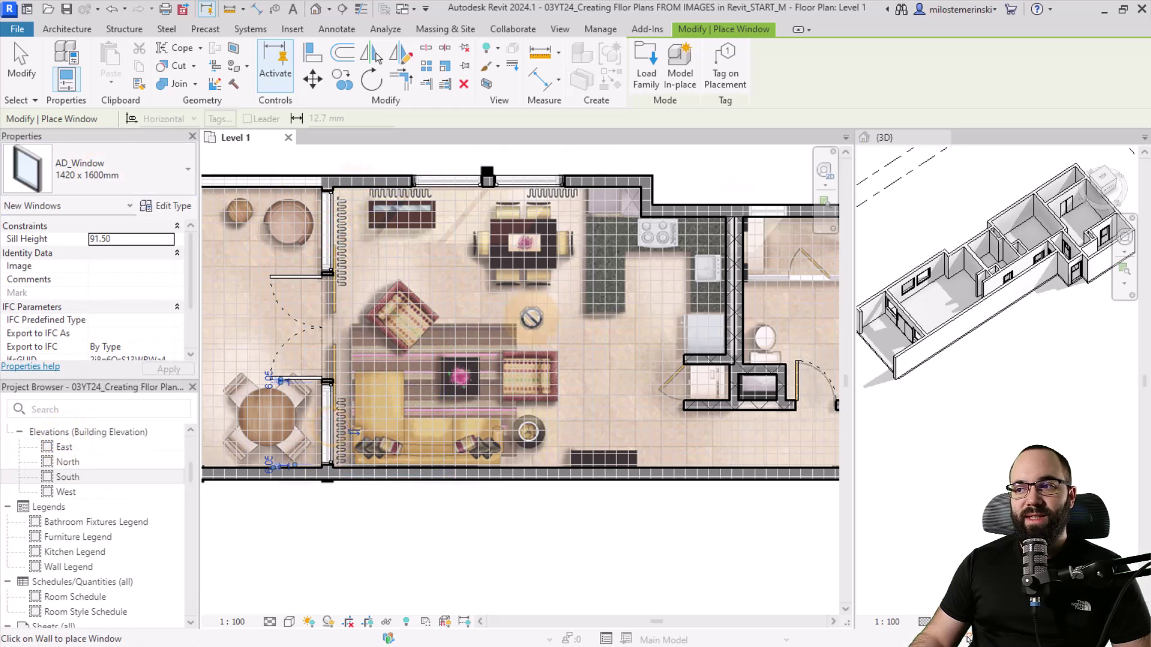
Switch the window type to 0610 x 1220mm near the kitchen and bathroom.
middle_drag(564, 303, 211, 356)
click(132, 173)
scroll(67, 345, up, 2)
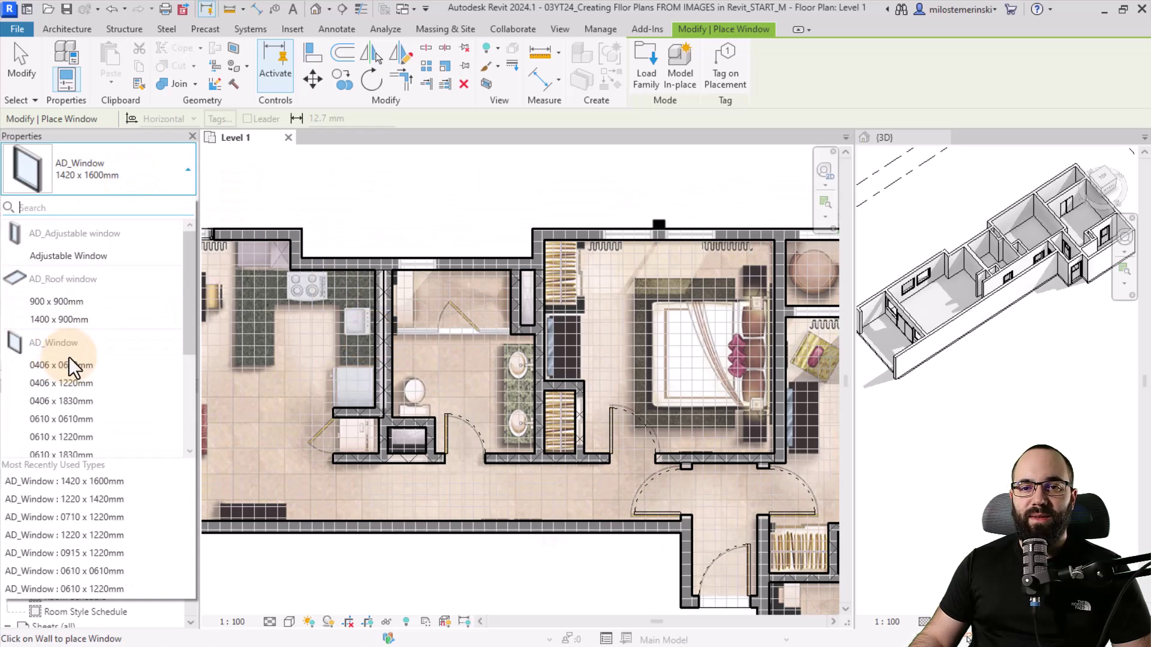
scroll(81, 374, down, 1)
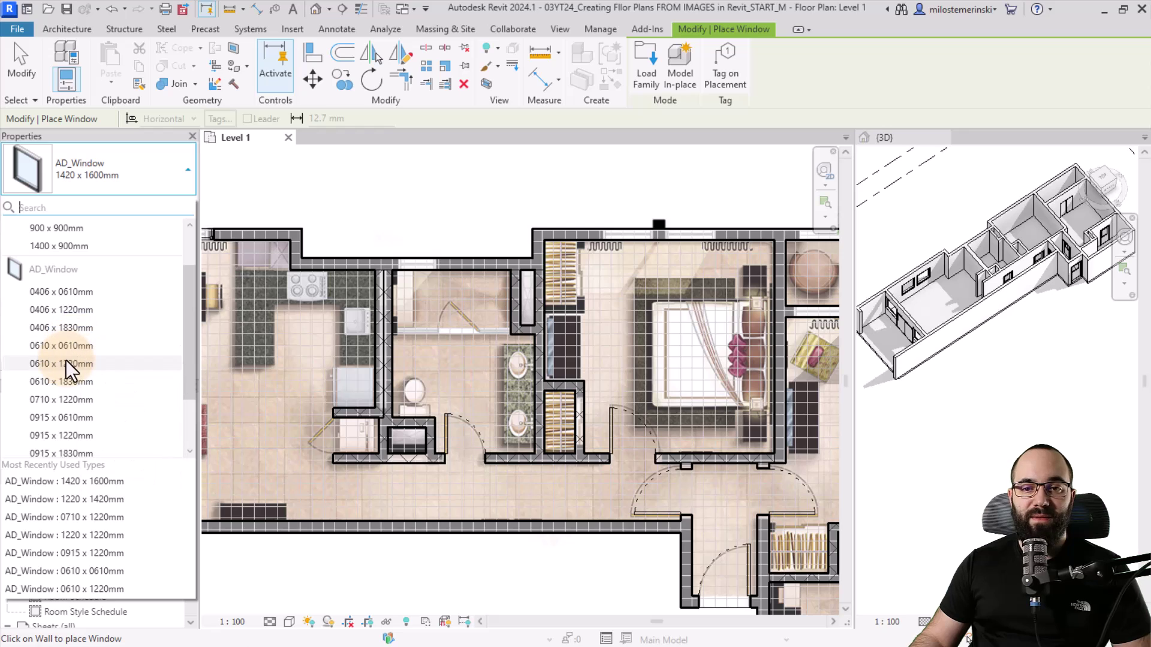
click(60, 363)
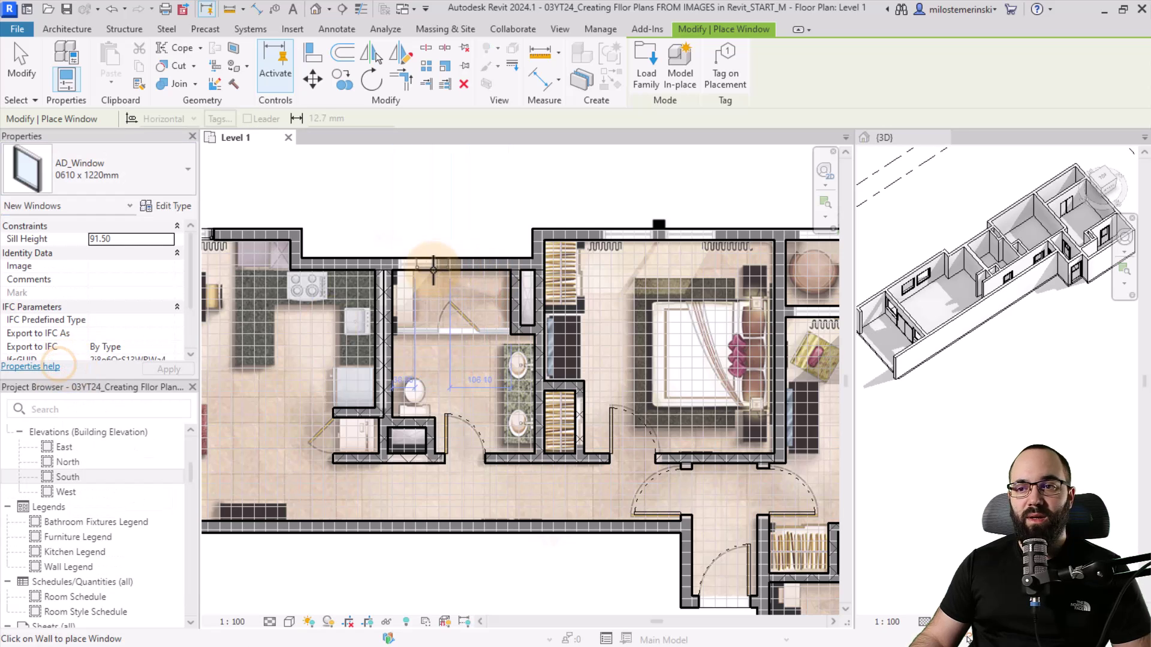
Add 0915 x 1220mm windows along the right-hand bedrooms' walls and finish placing windows.
middle_drag(418, 273, 335, 173)
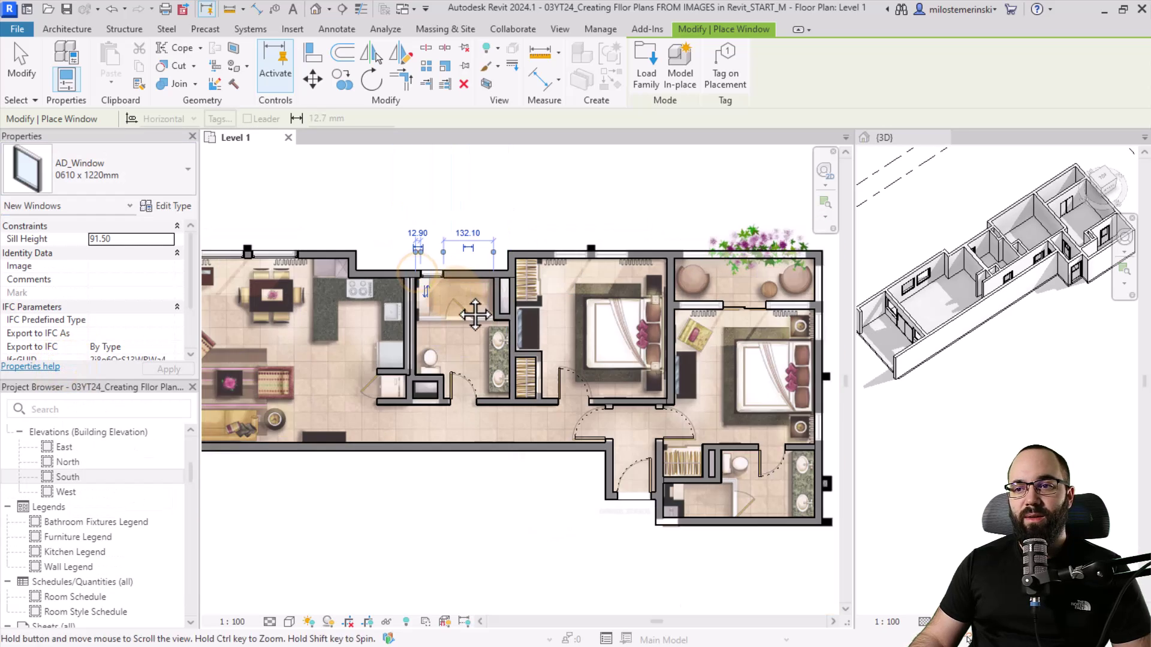
middle_drag(833, 318, 564, 283)
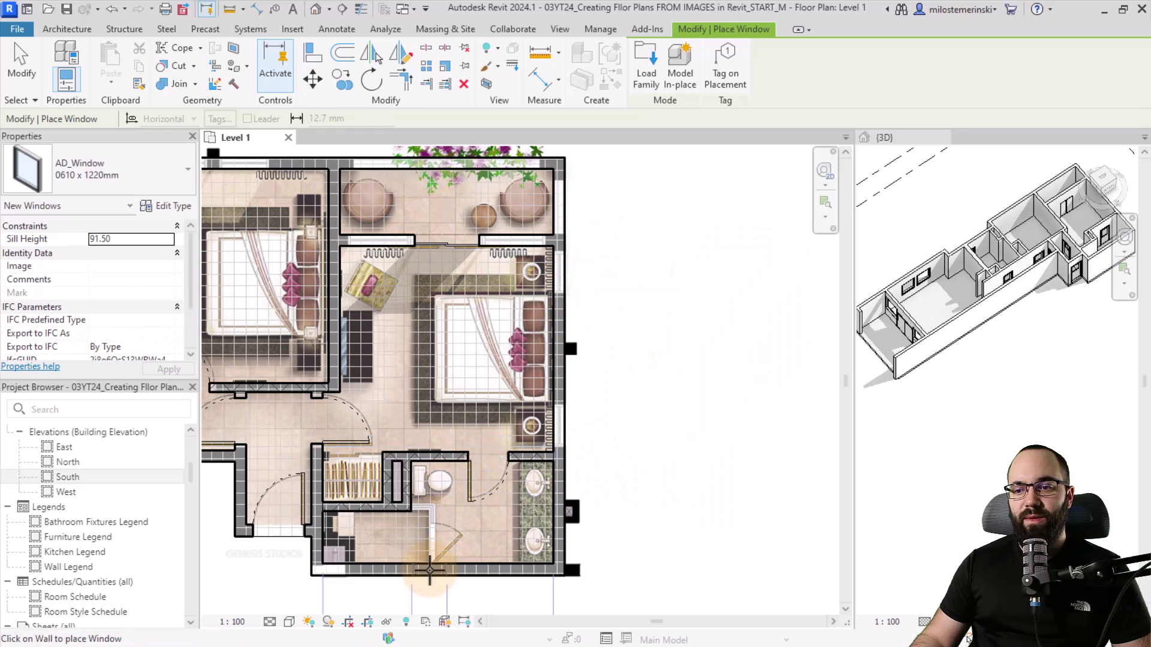
middle_drag(507, 497, 671, 545)
scroll(670, 546, down, 1)
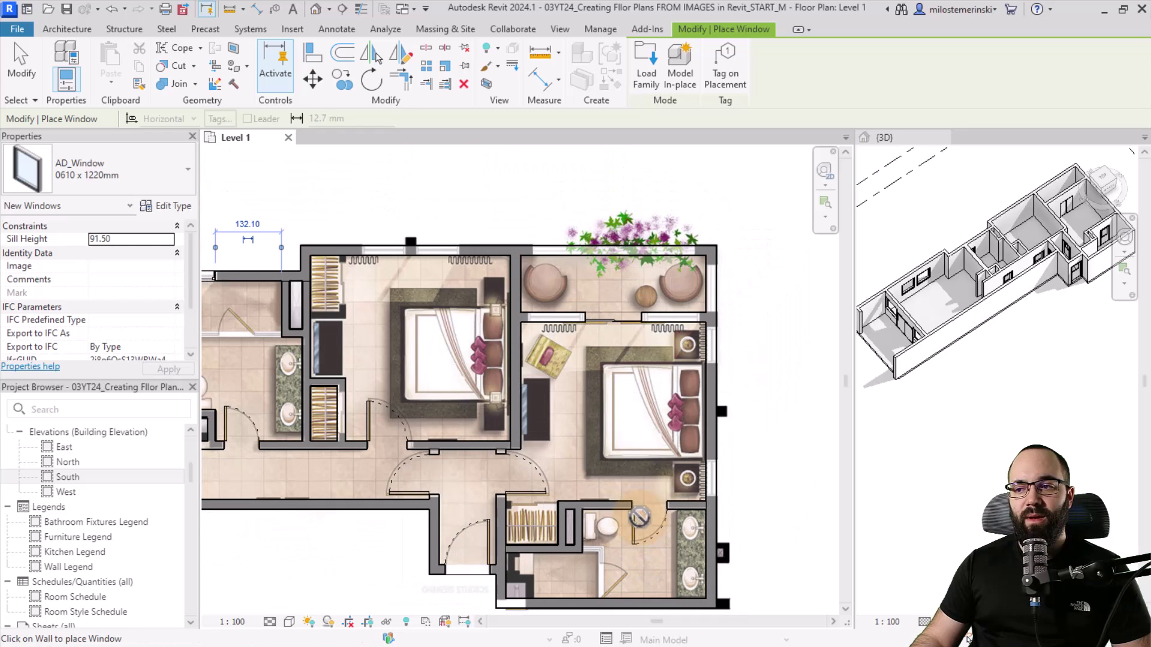
click(139, 182)
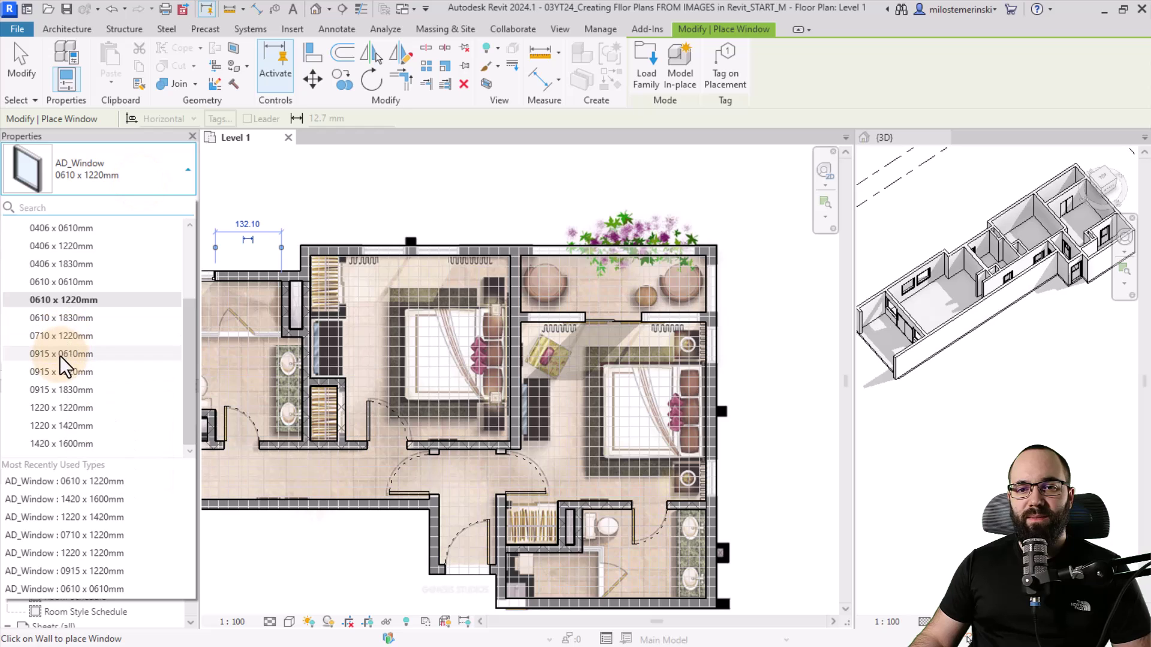
click(55, 375)
scroll(800, 348, up, 2)
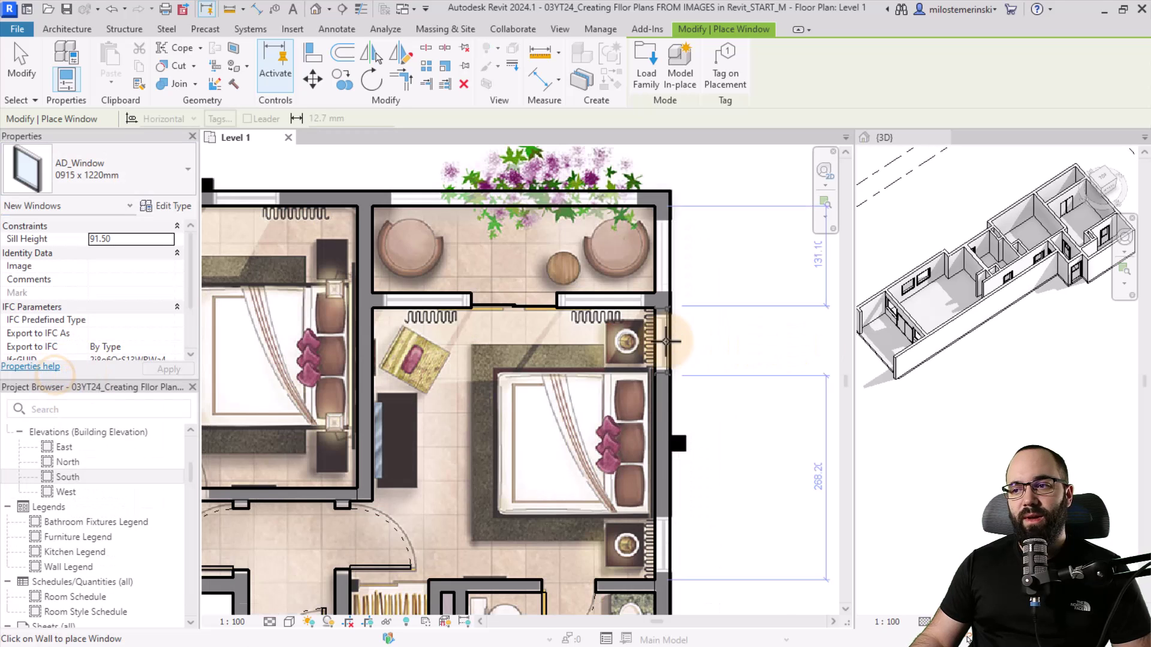
middle_drag(697, 358, 625, 238)
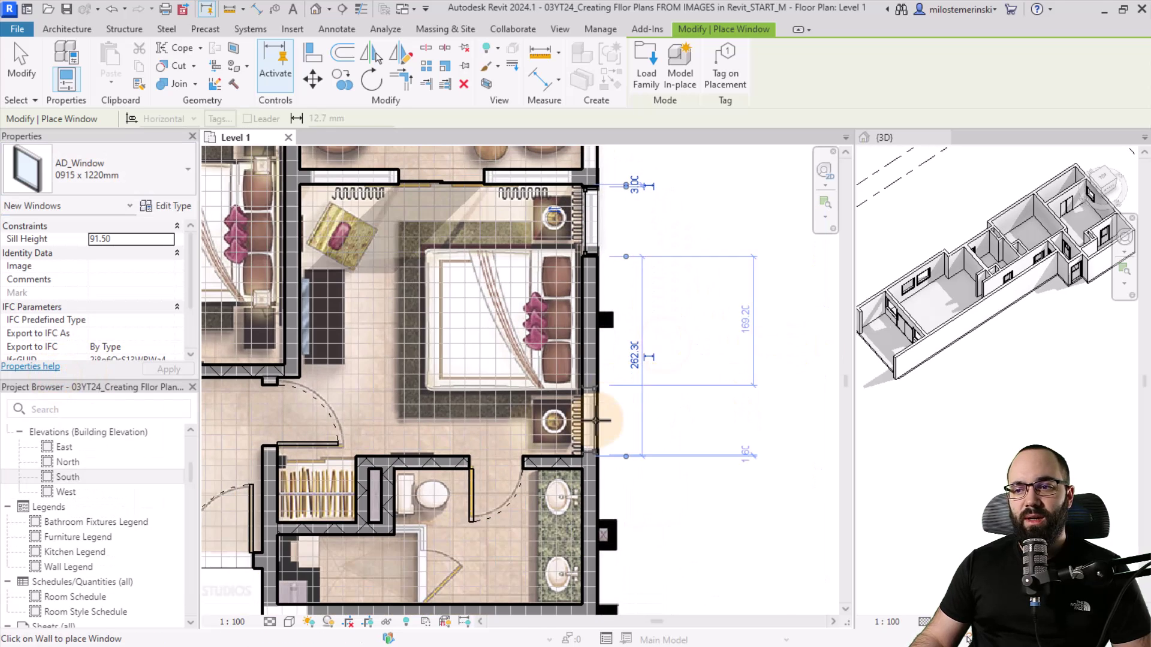
scroll(681, 390, down, 3)
scroll(539, 300, up, 1)
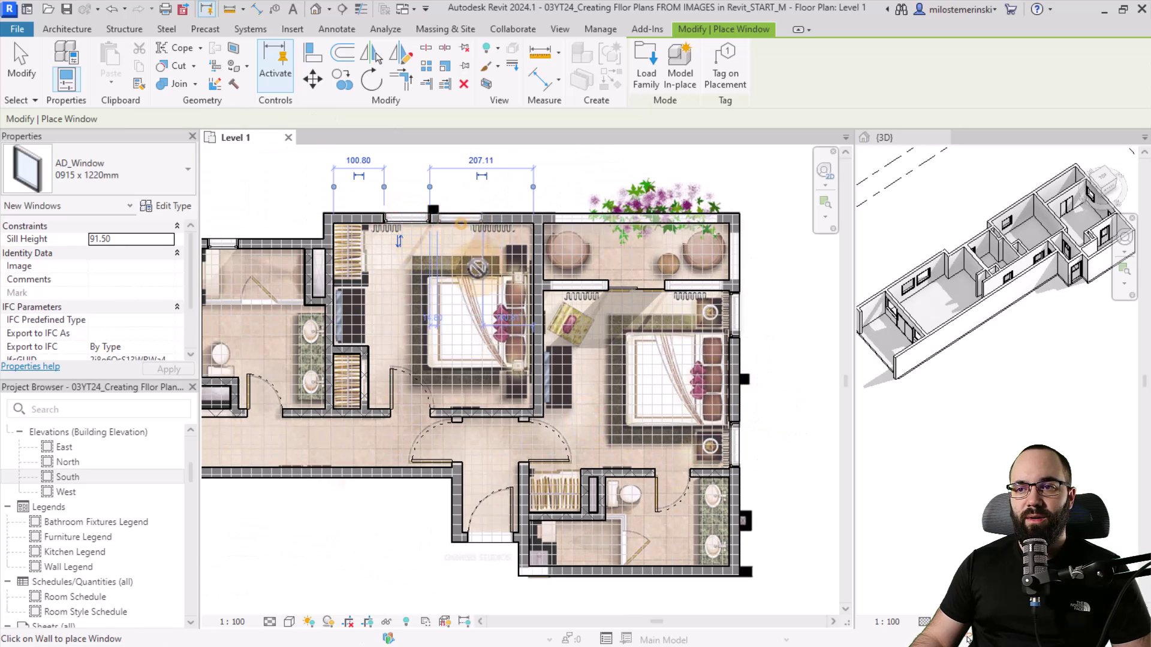
scroll(510, 300, down, 3)
middle_drag(542, 301, 600, 328)
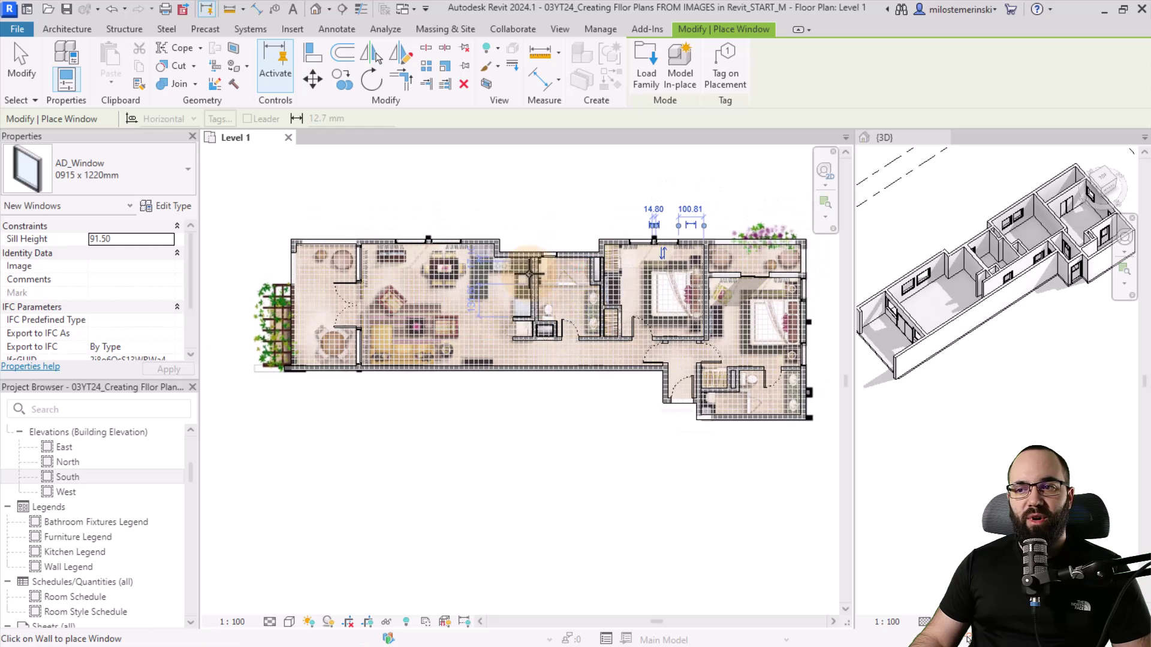
scroll(525, 276, up, 1)
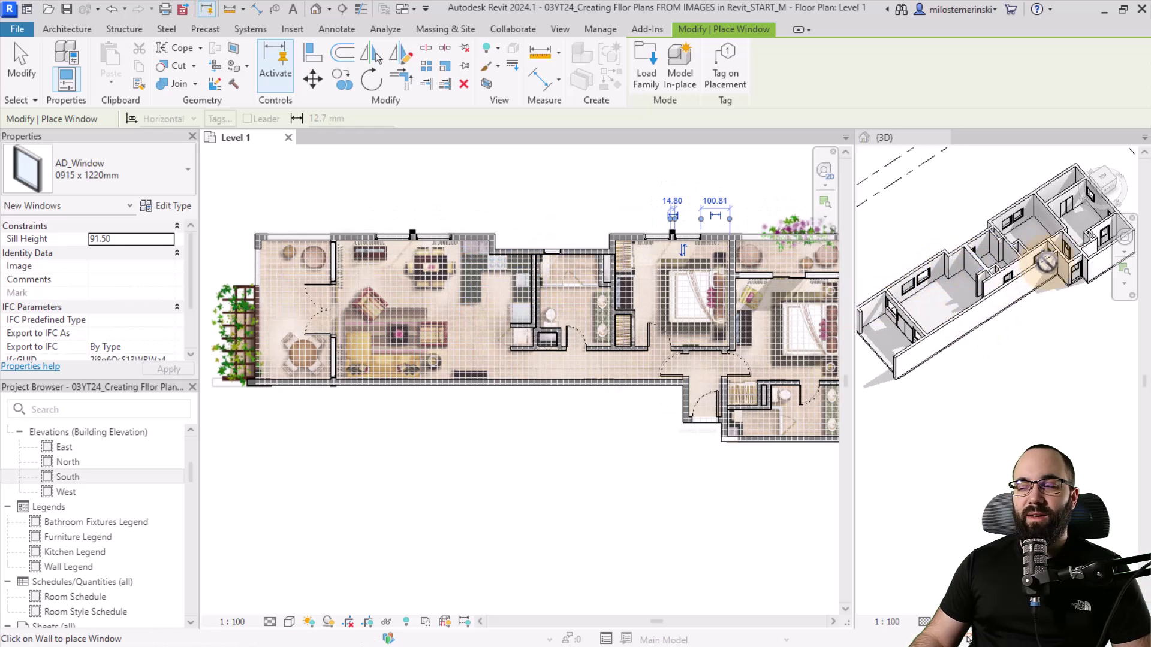
key(Escape)
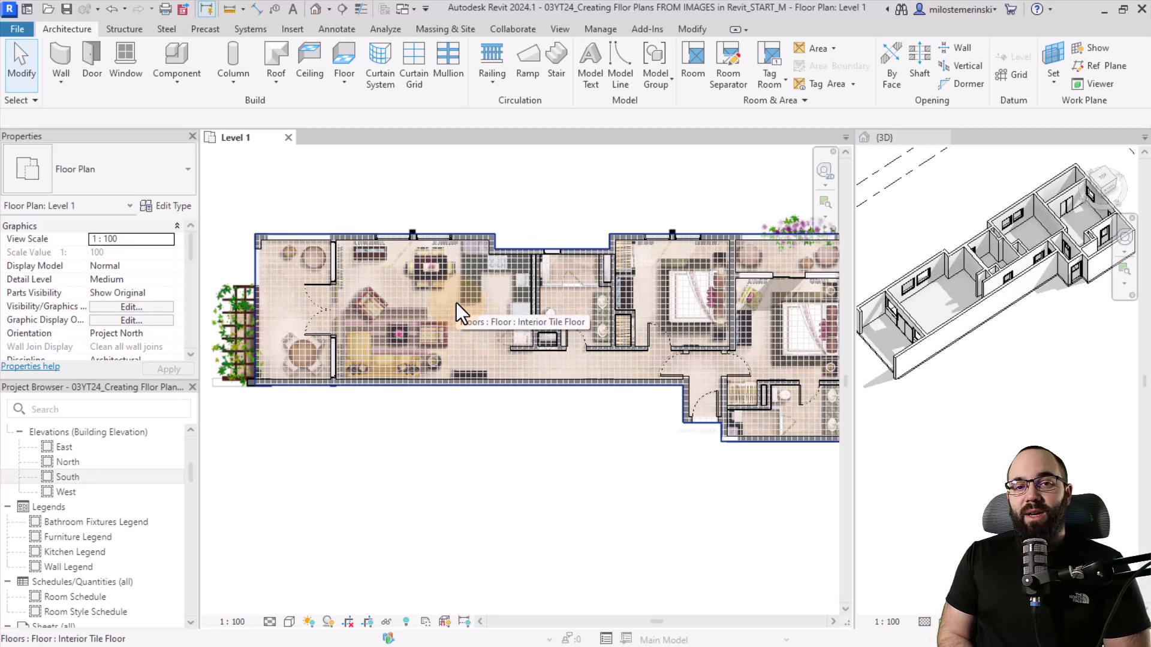
Place an arquibed18_REALISTIC 2000 x 2300 bed, rotated vertically, against the right bedroom wall.
key(c)
key(m)
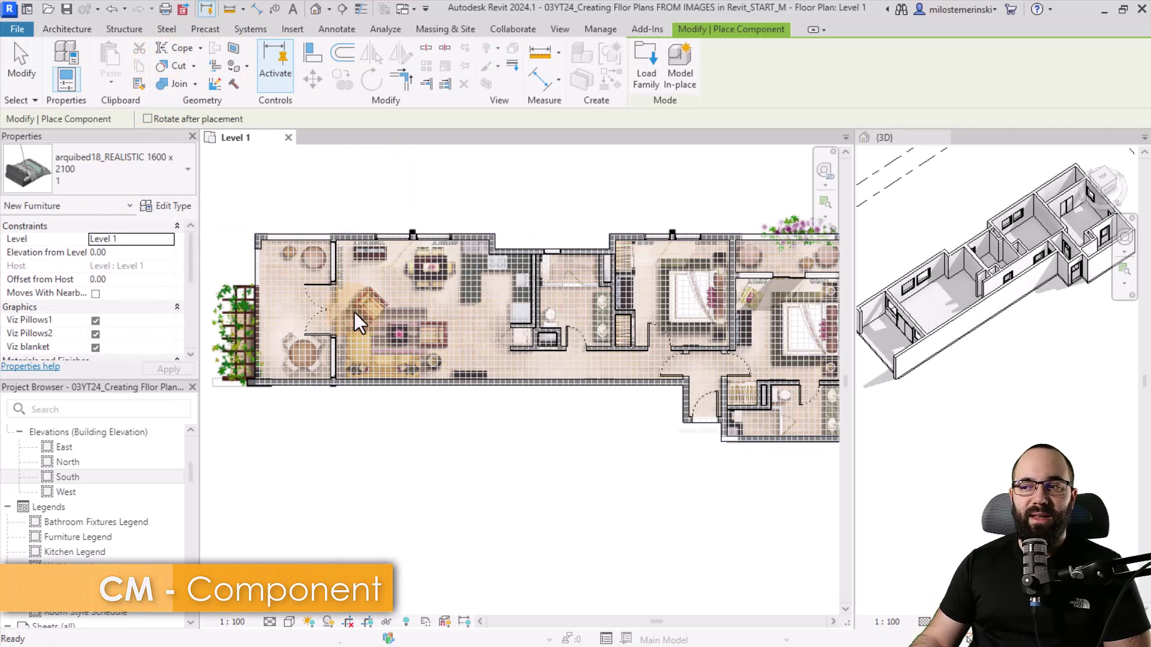
middle_drag(516, 334, 329, 332)
click(49, 169)
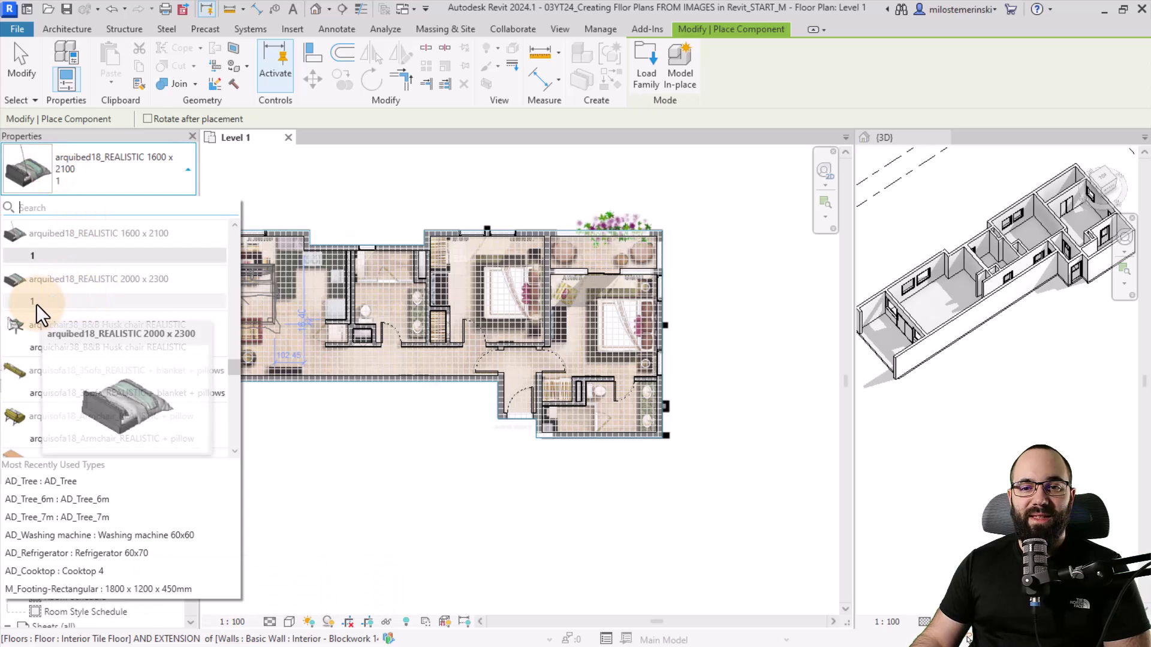
mouse_move(74, 366)
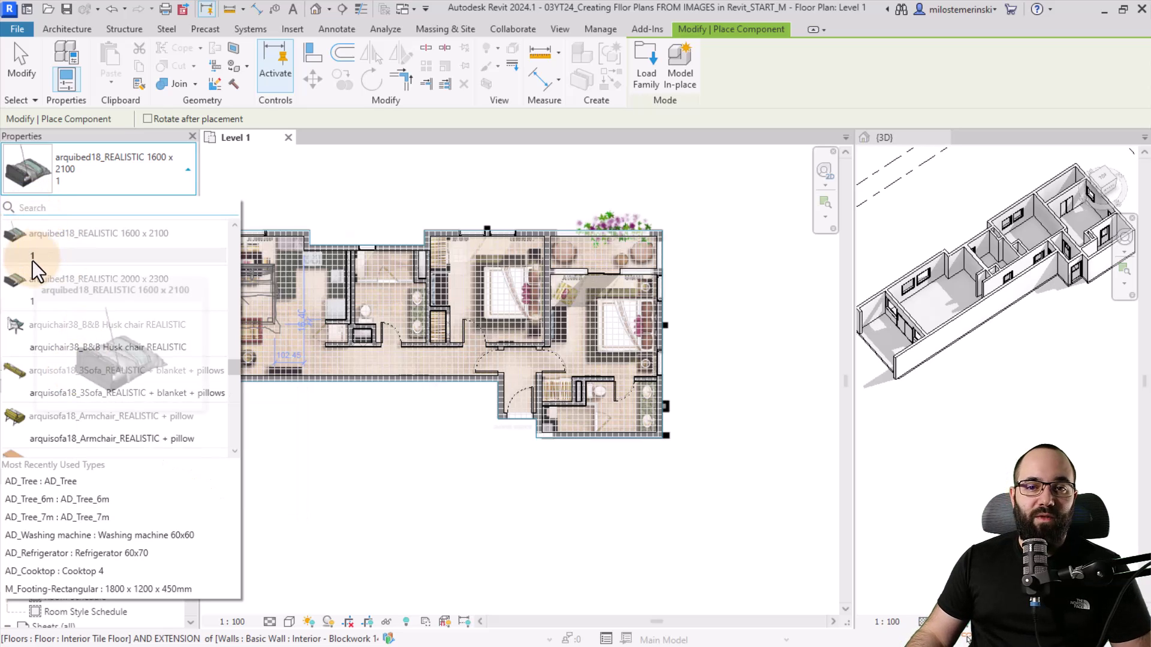
click(31, 301)
scroll(661, 343, up, 5)
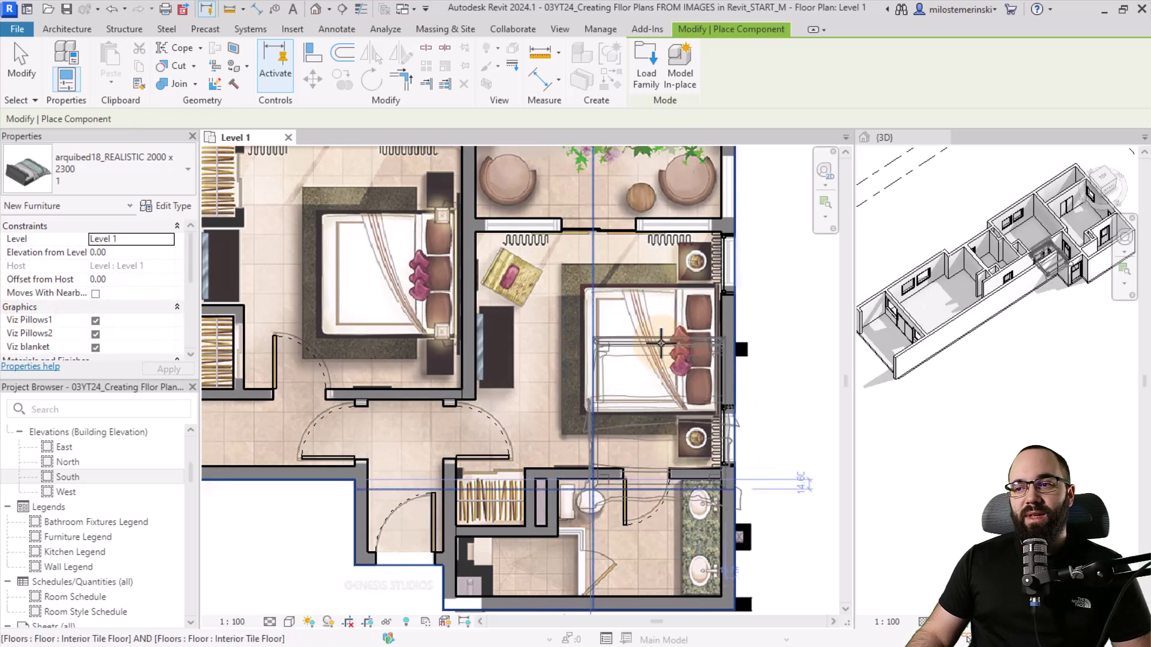
key(space)
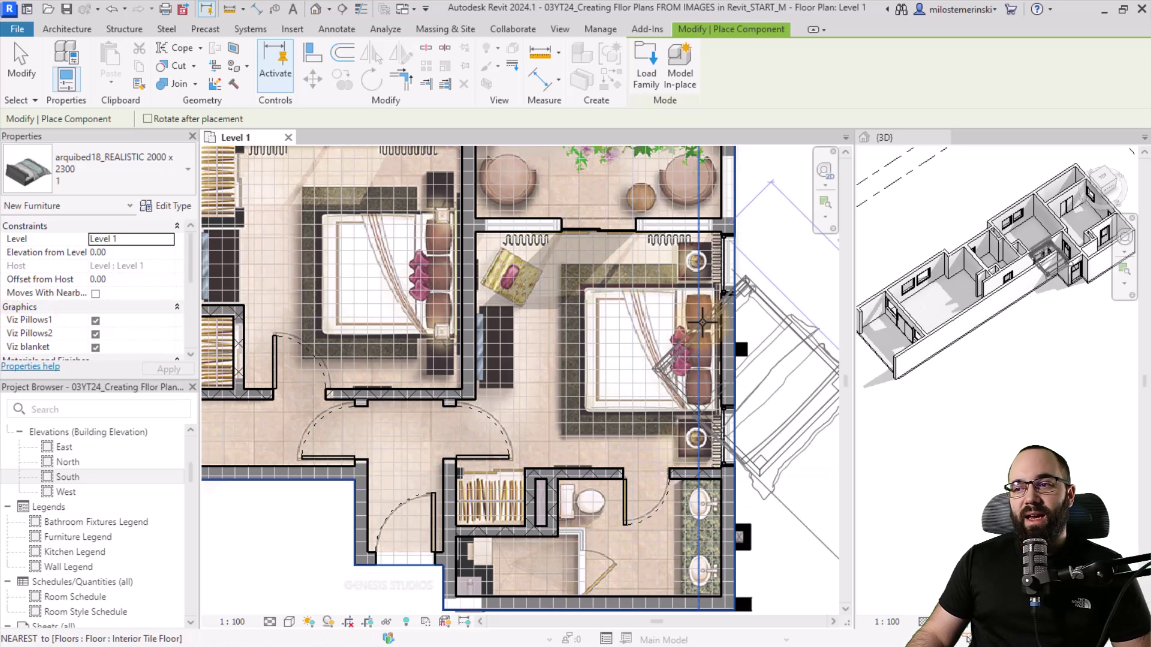
click(718, 353)
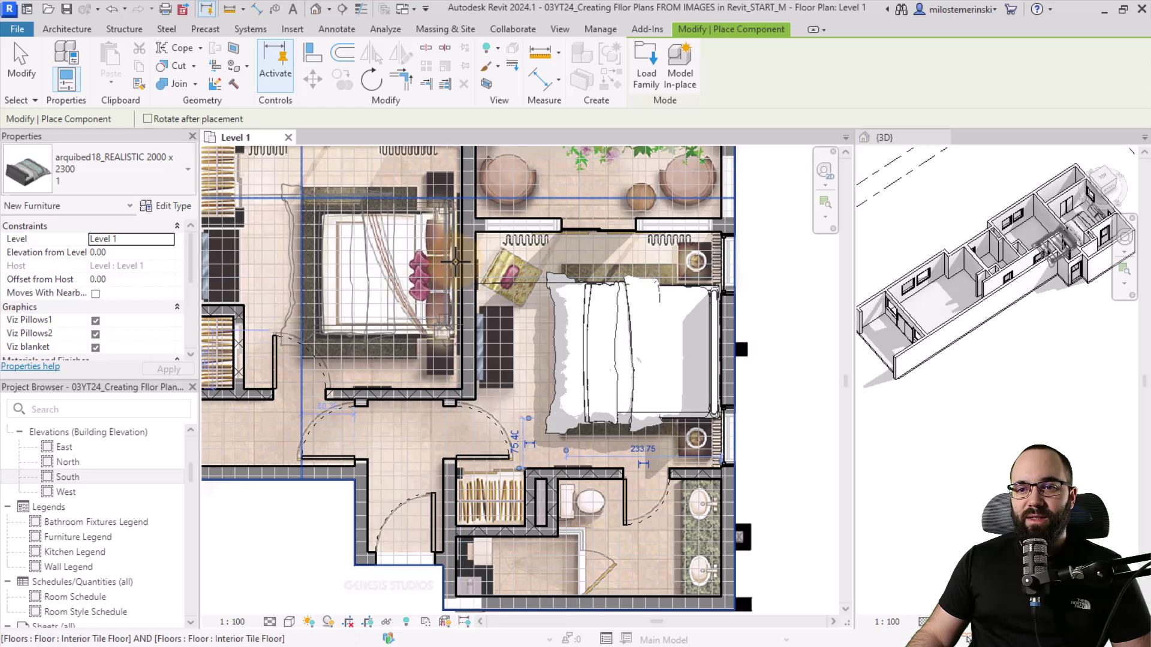
middle_drag(384, 312, 564, 351)
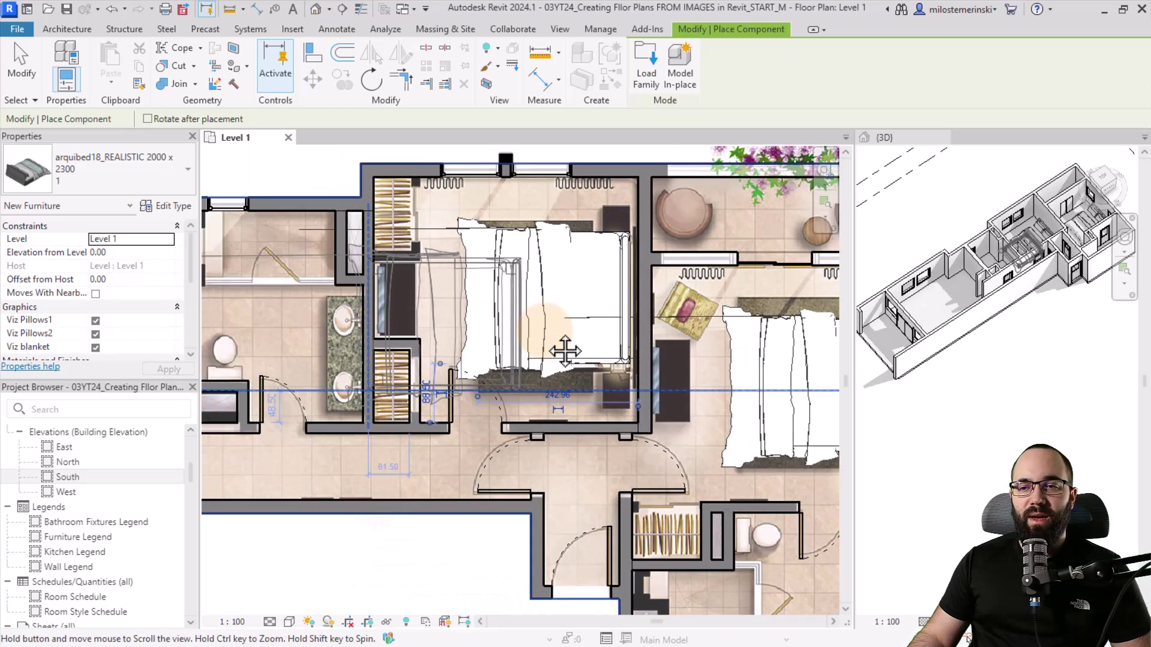
scroll(564, 350, down, 2)
Place the realistic three-seat sofa with blanket along the living room's bottom wall.
click(119, 189)
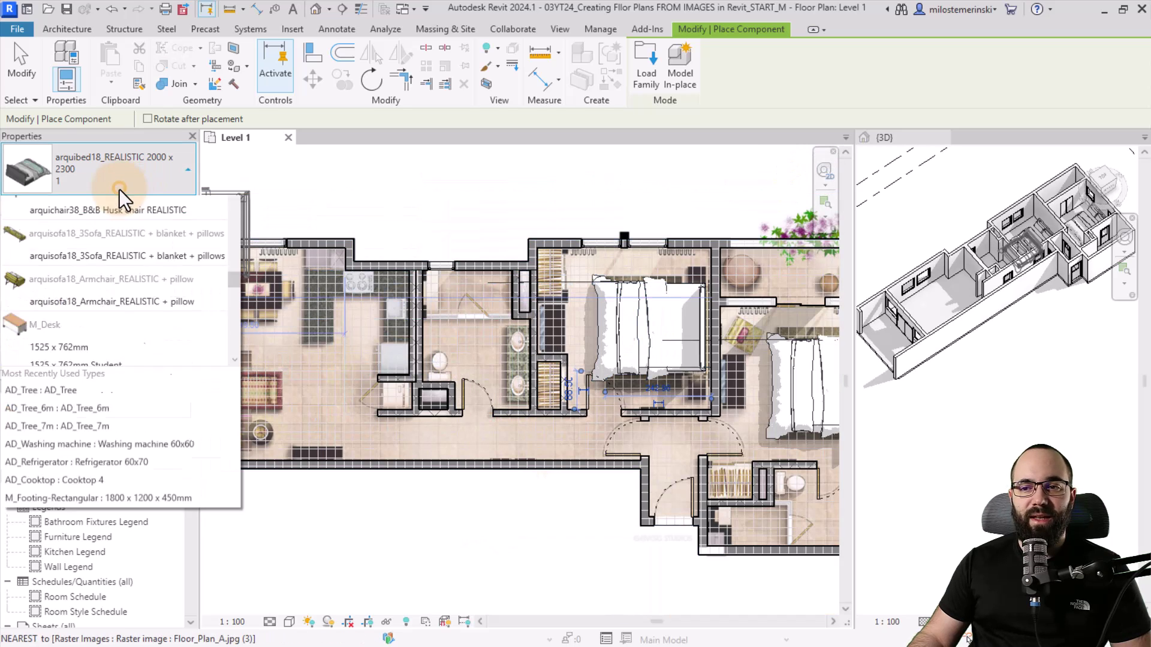
click(62, 360)
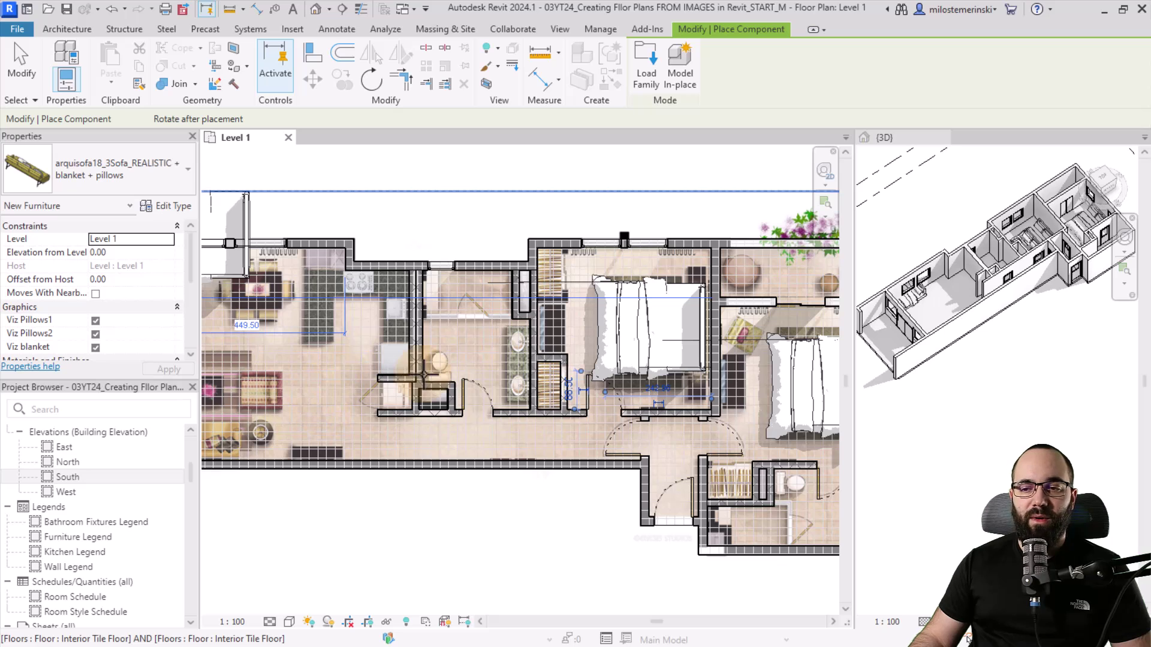
scroll(417, 376, down, 3)
scroll(419, 413, up, 6)
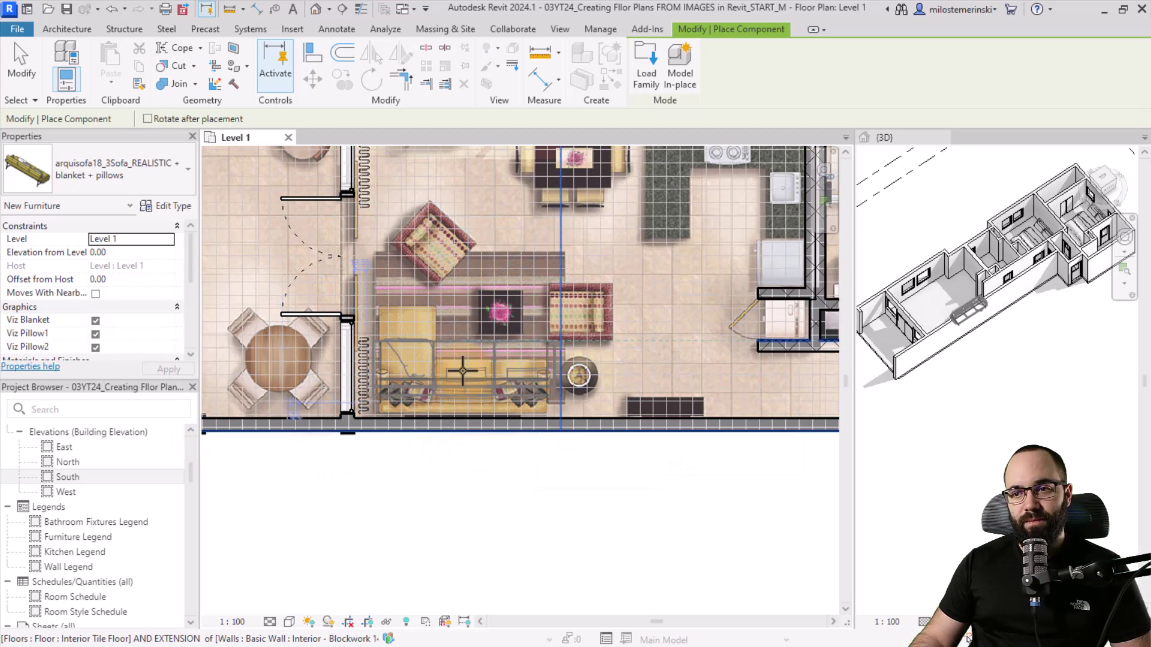
click(461, 377)
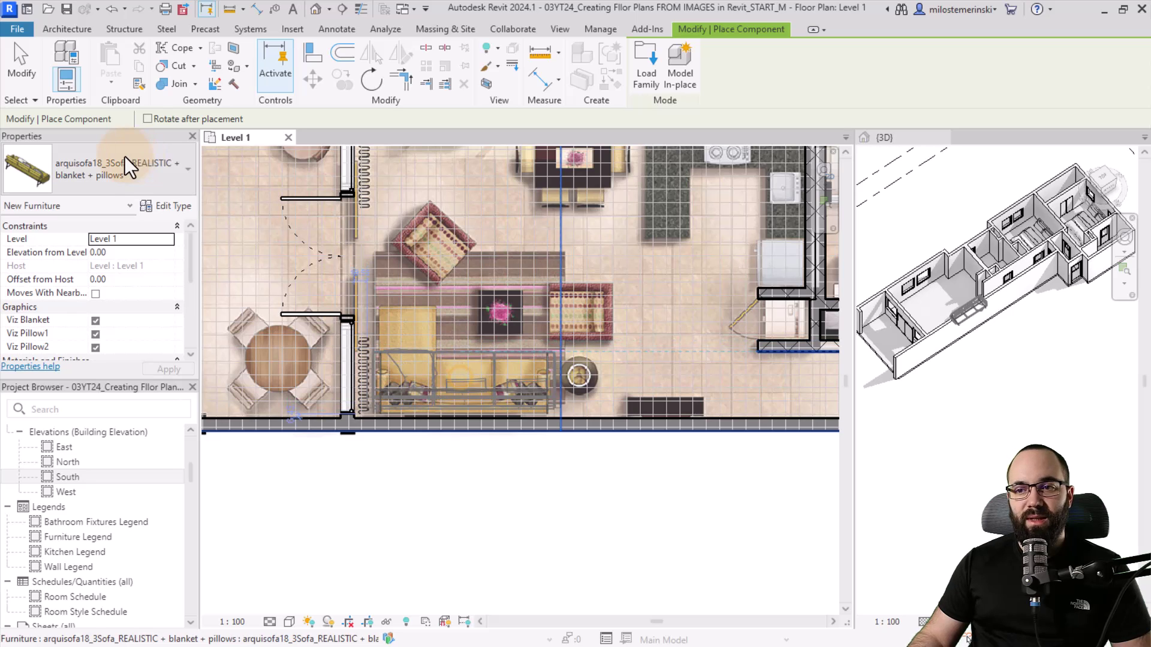
Place two rotated Armchair REALISTIC chairs at the rug's right side and upper-left corner.
click(96, 174)
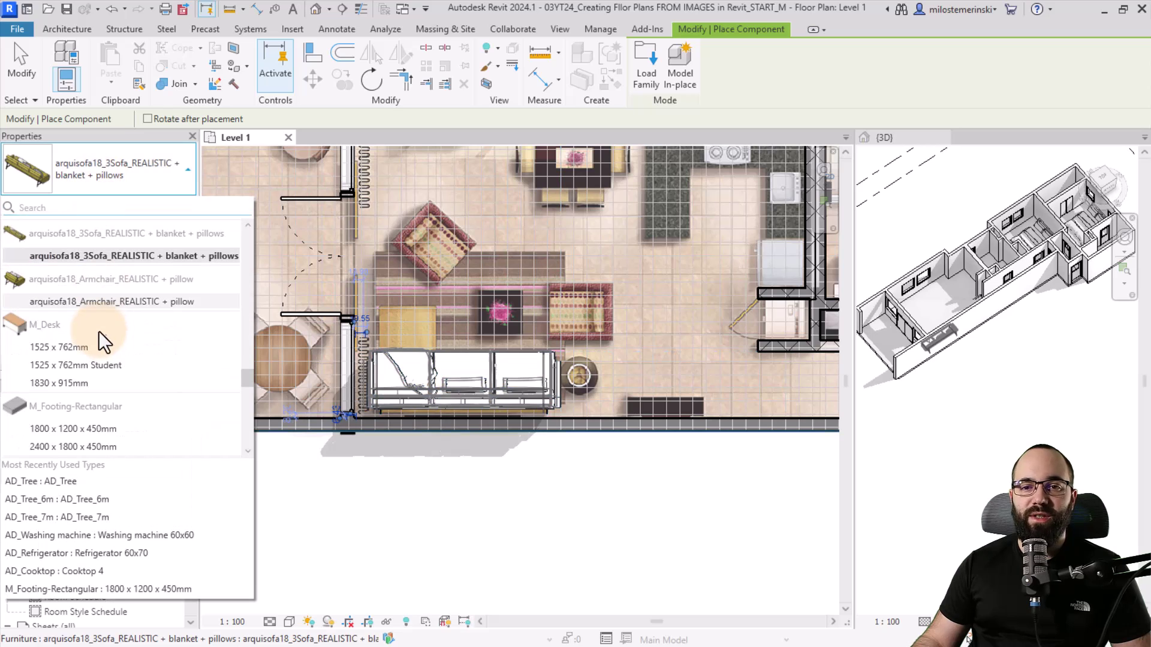
click(89, 302)
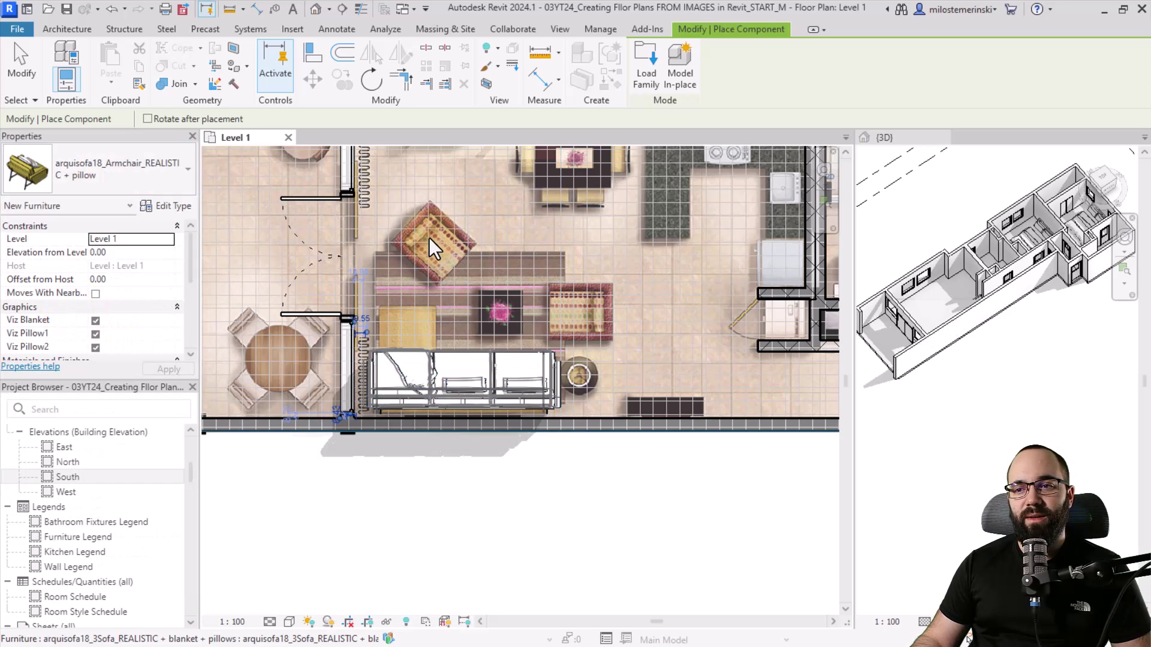
key(space)
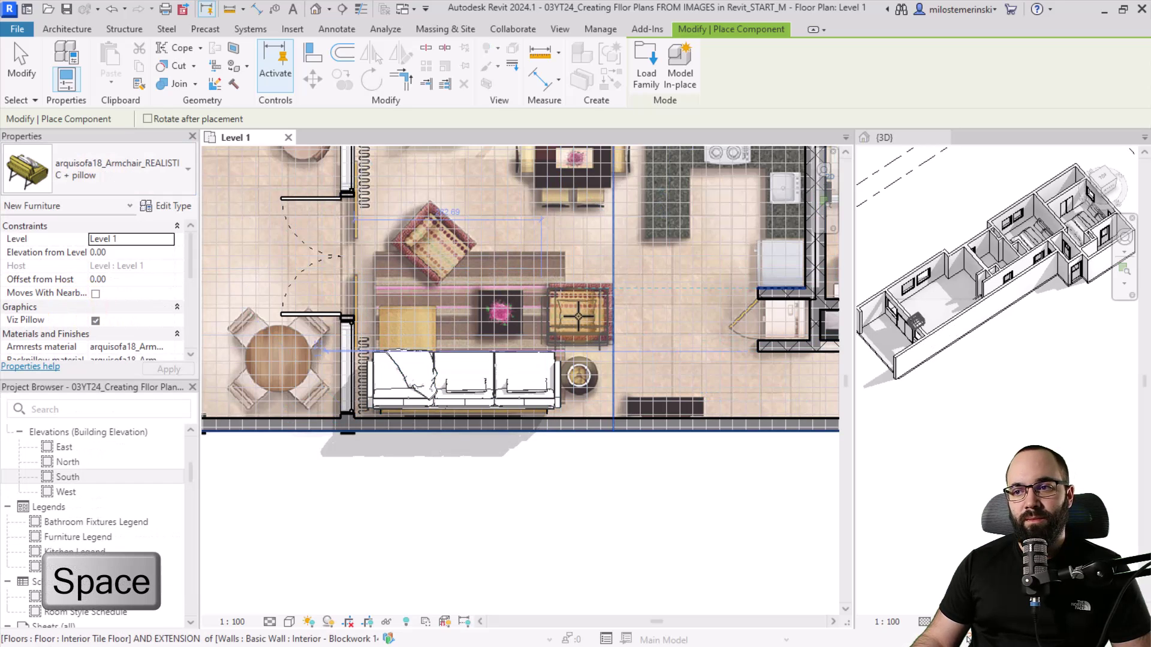
click(581, 312)
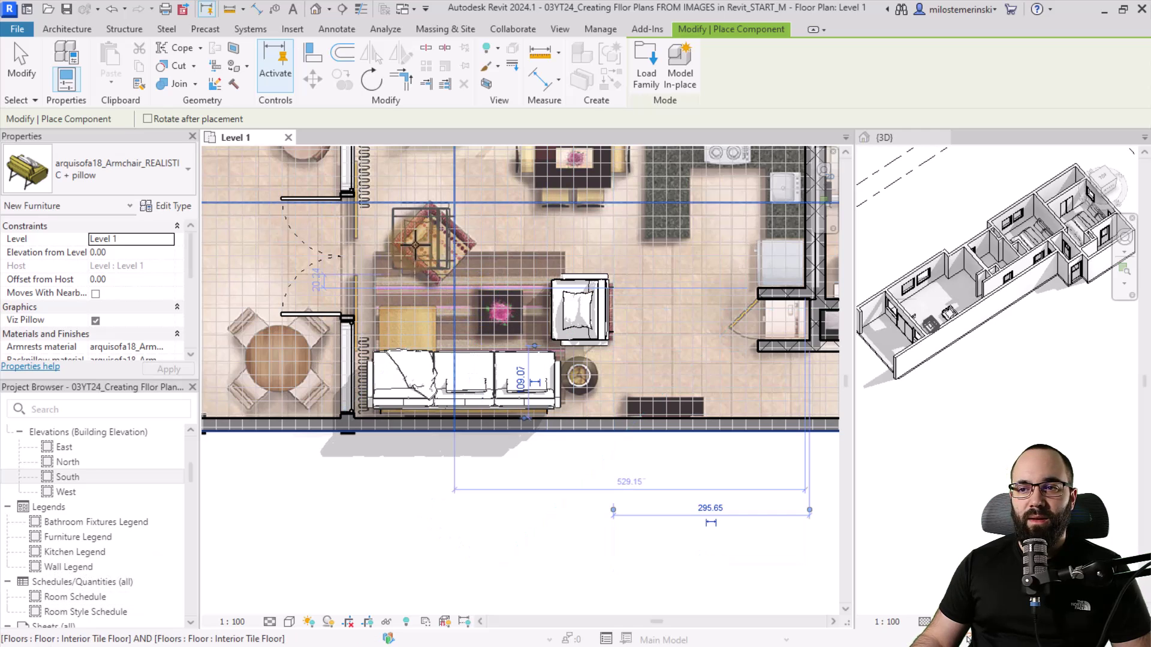
key(space)
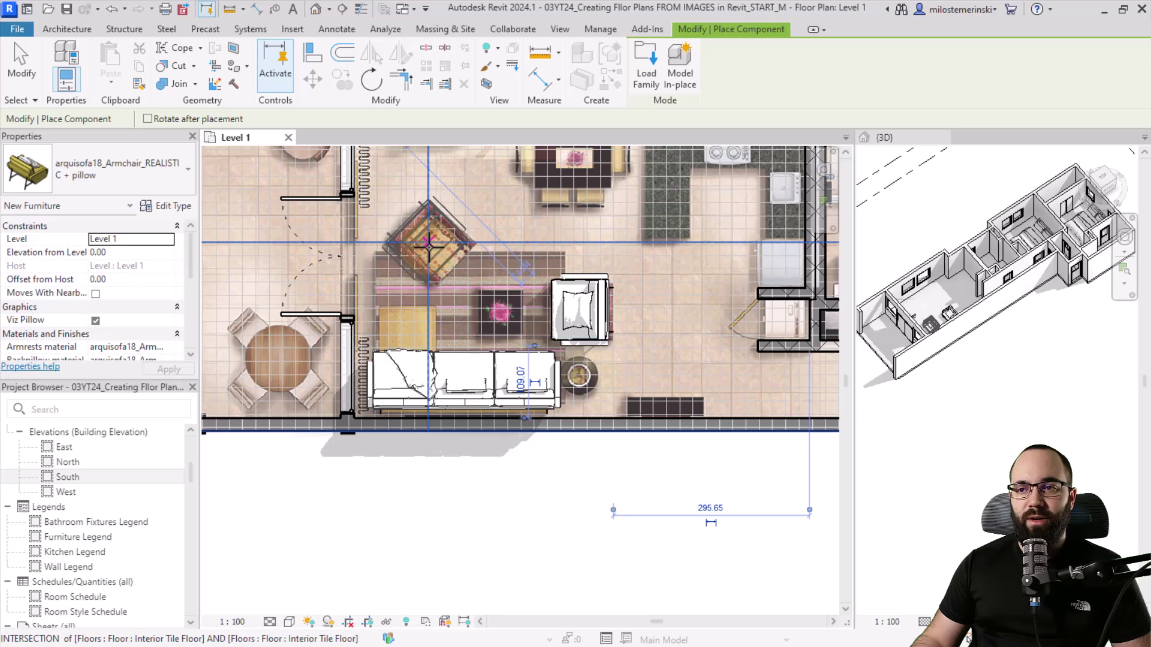
click(430, 243)
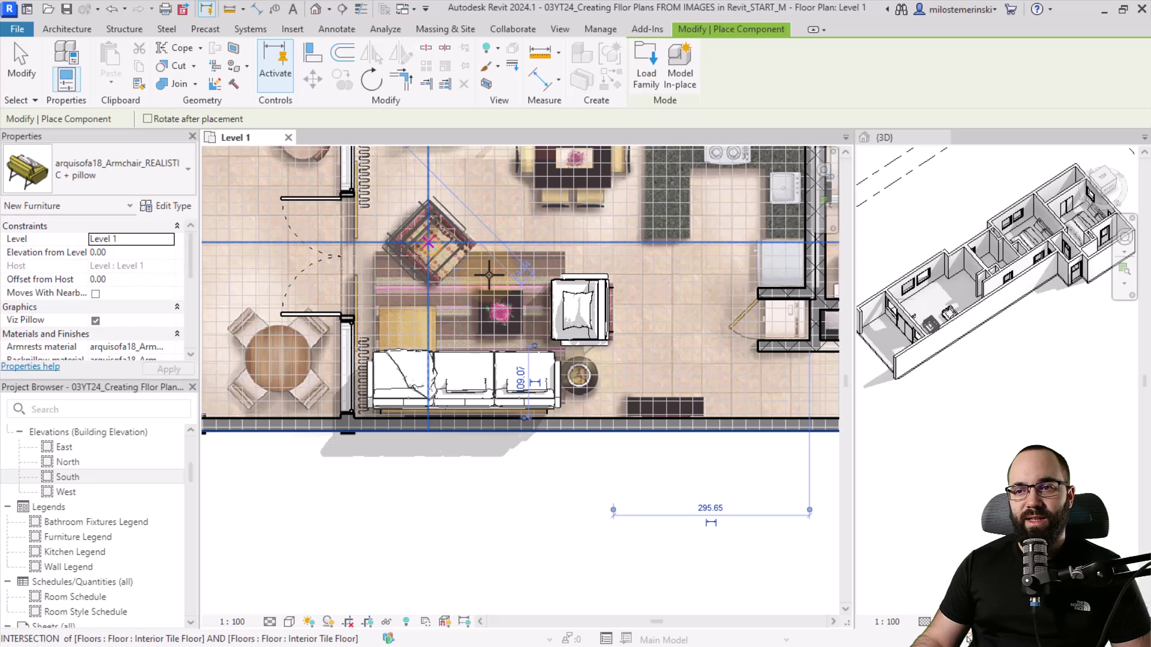
click(424, 245)
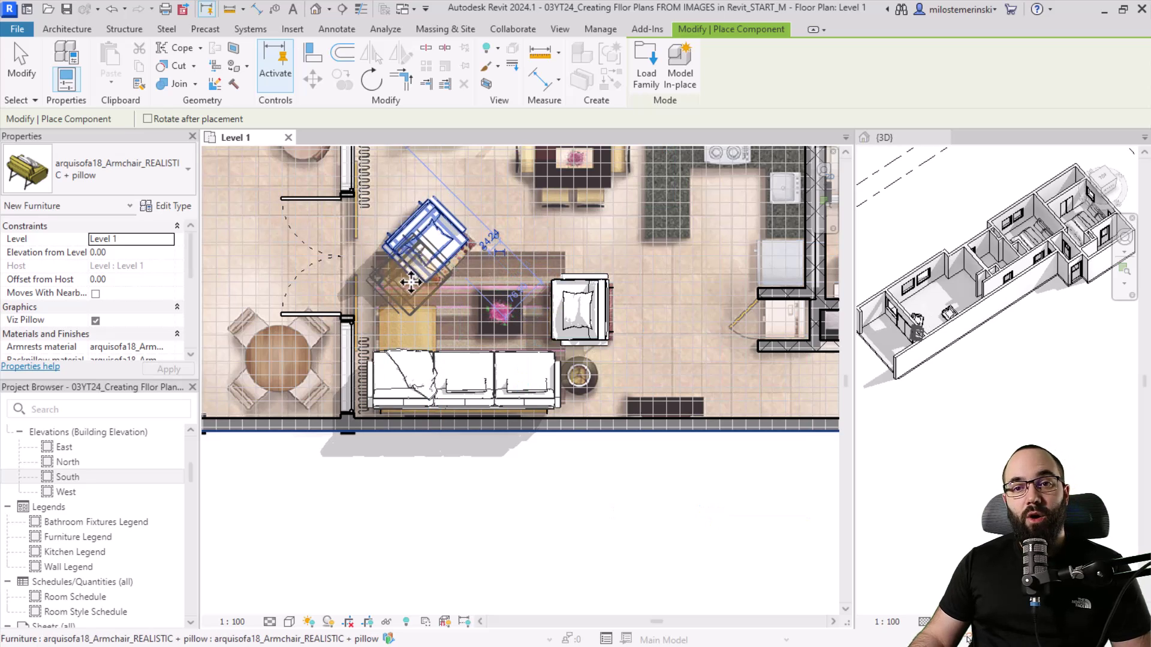
drag(422, 251, 427, 328)
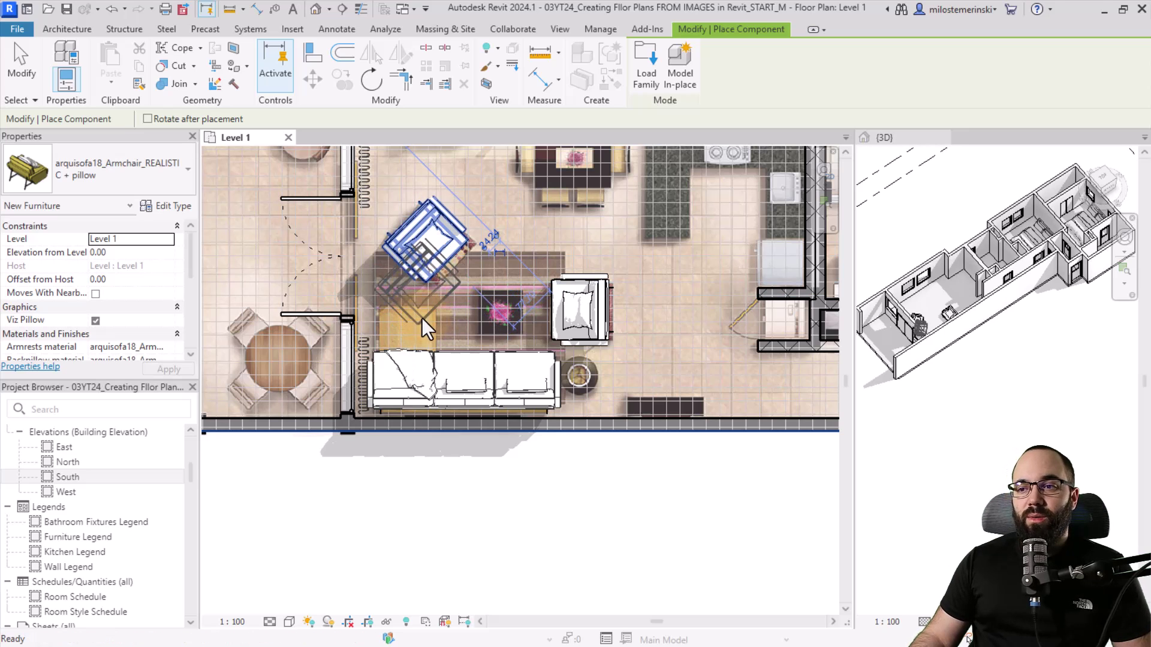
Undock the 3D view into a full tab and orbit it onto the living-room furniture.
key(Escape)
key(Escape)
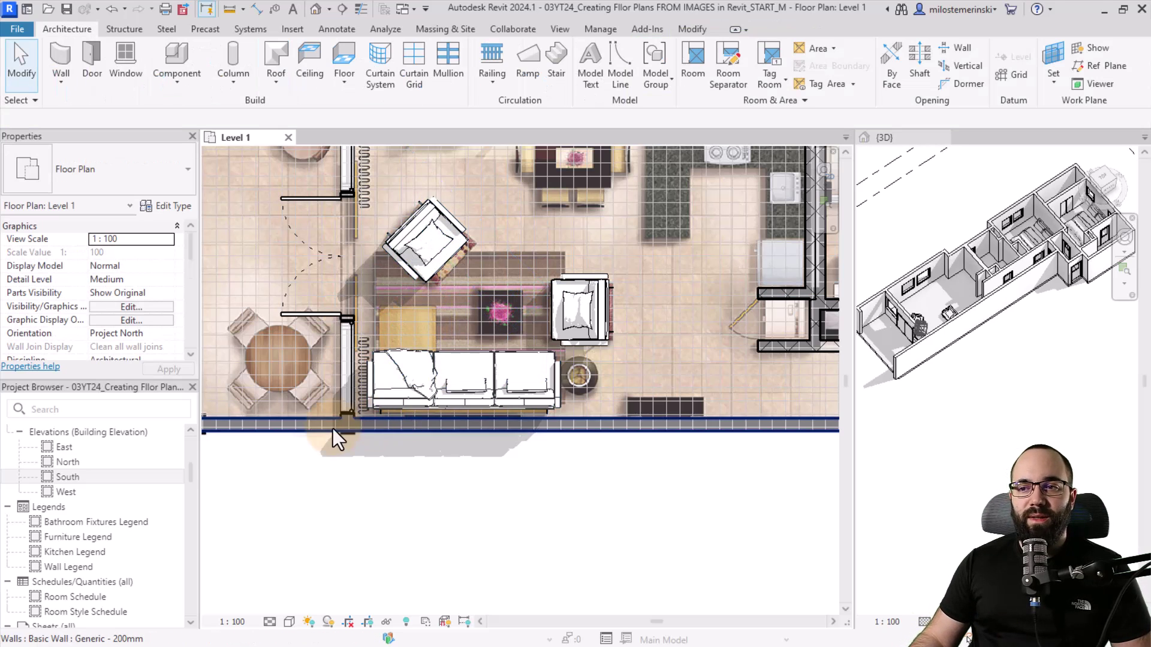
scroll(332, 428, down, 2)
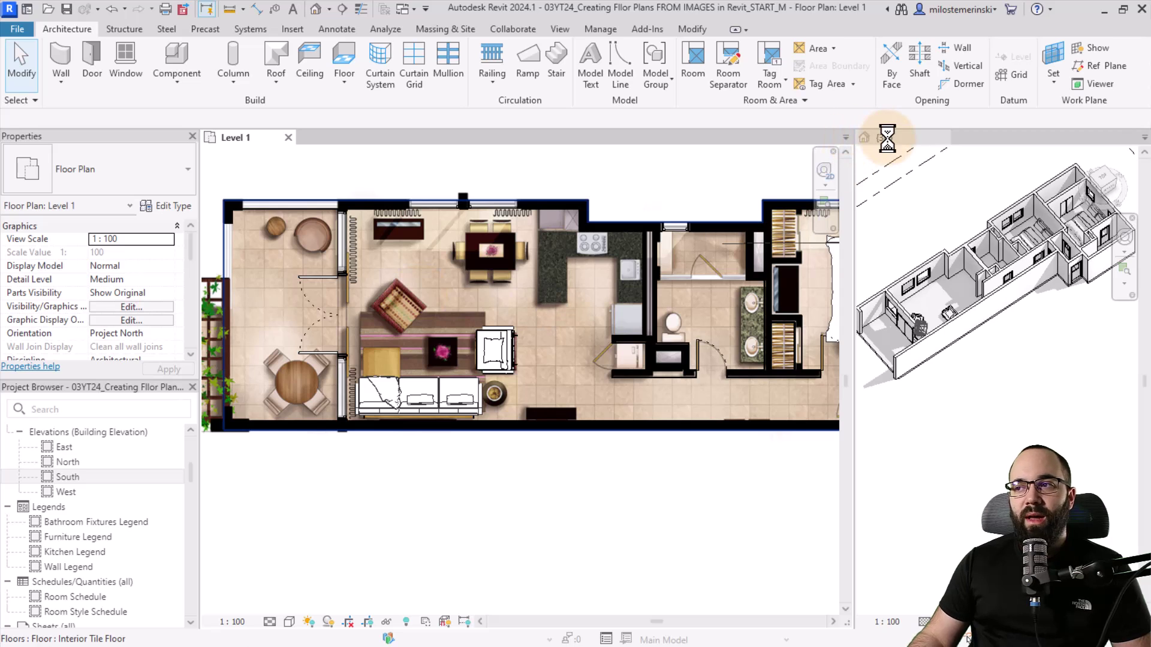
drag(890, 142, 341, 138)
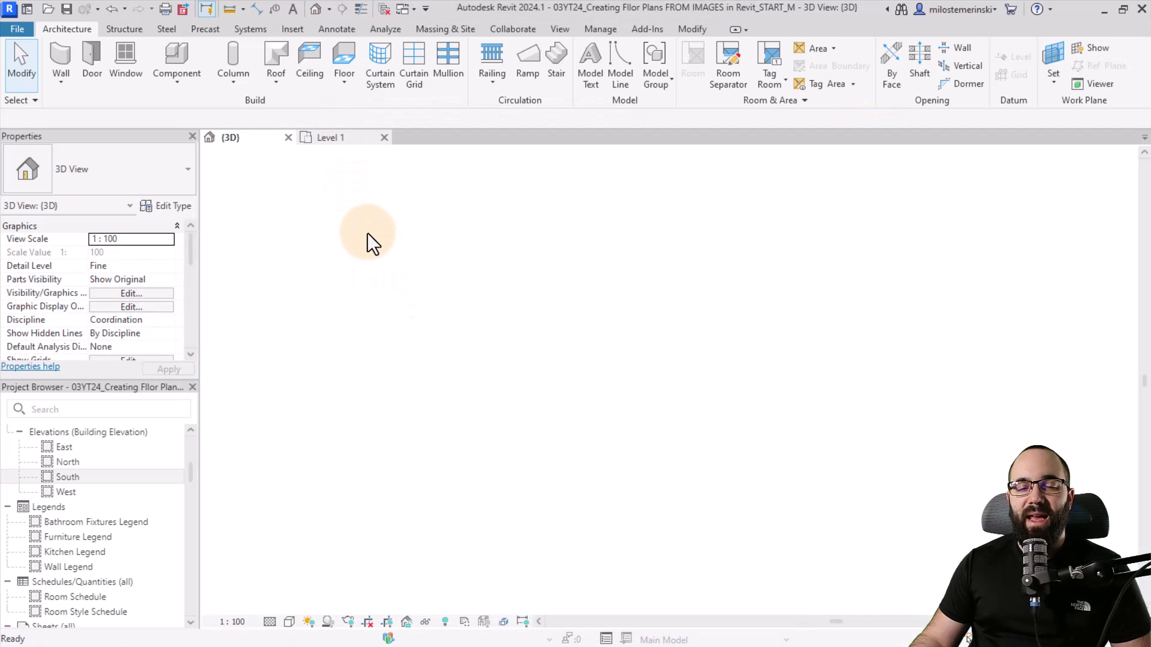
shift+middle_drag(380, 351, 450, 362)
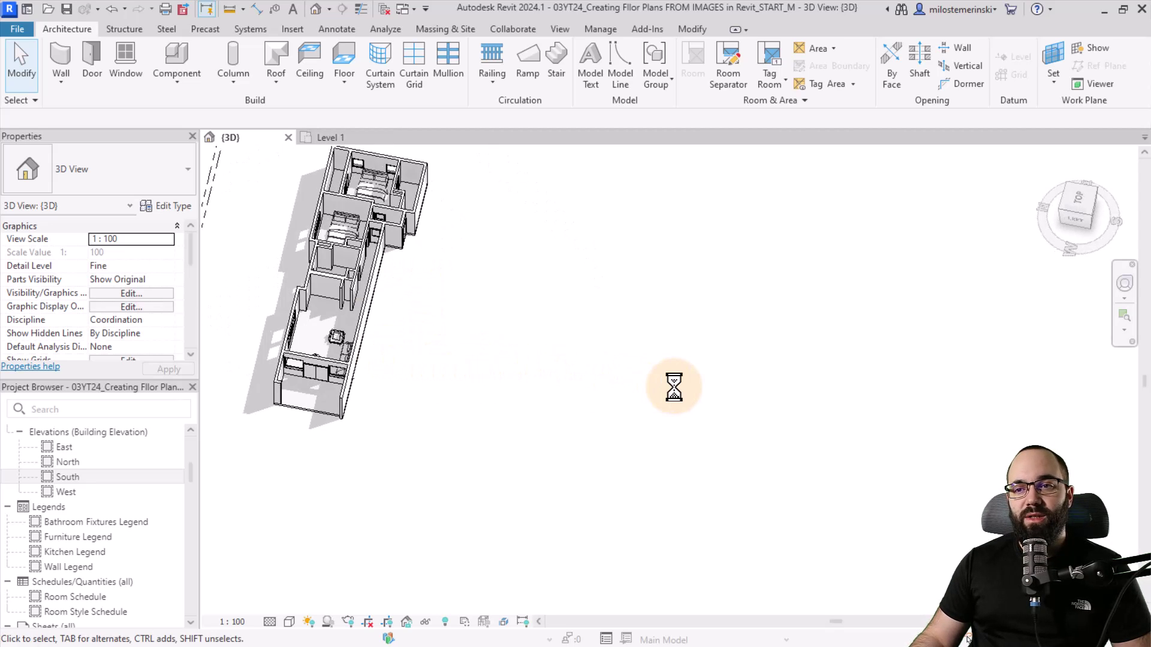
shift+middle_drag(674, 387, 431, 363)
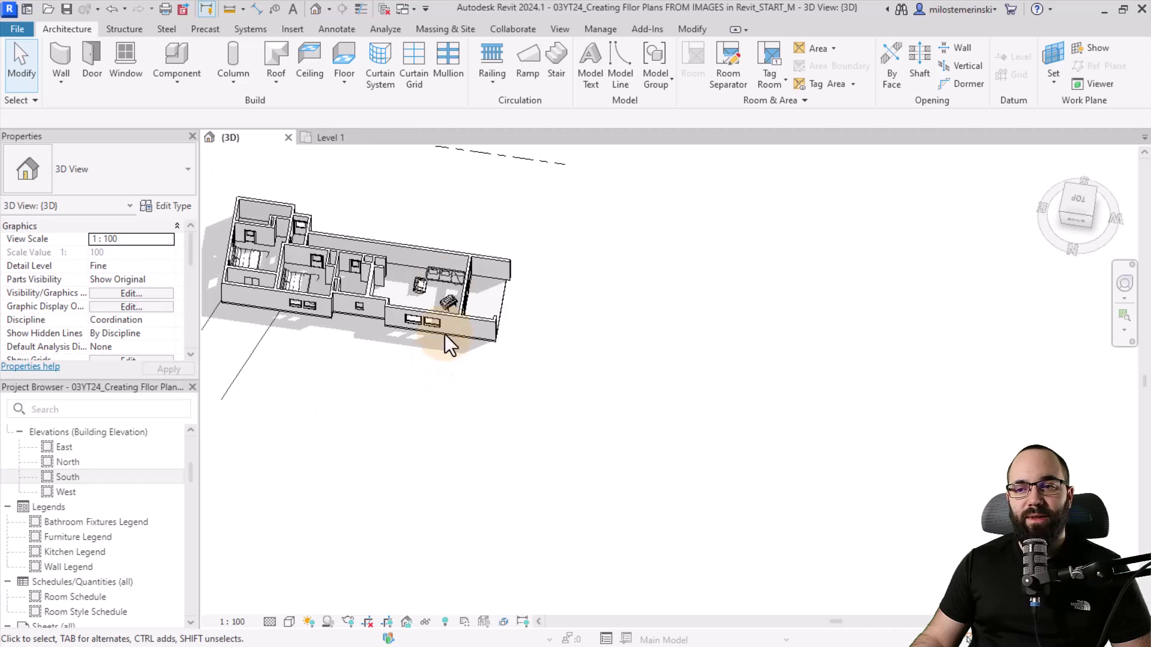
scroll(444, 333, up, 8)
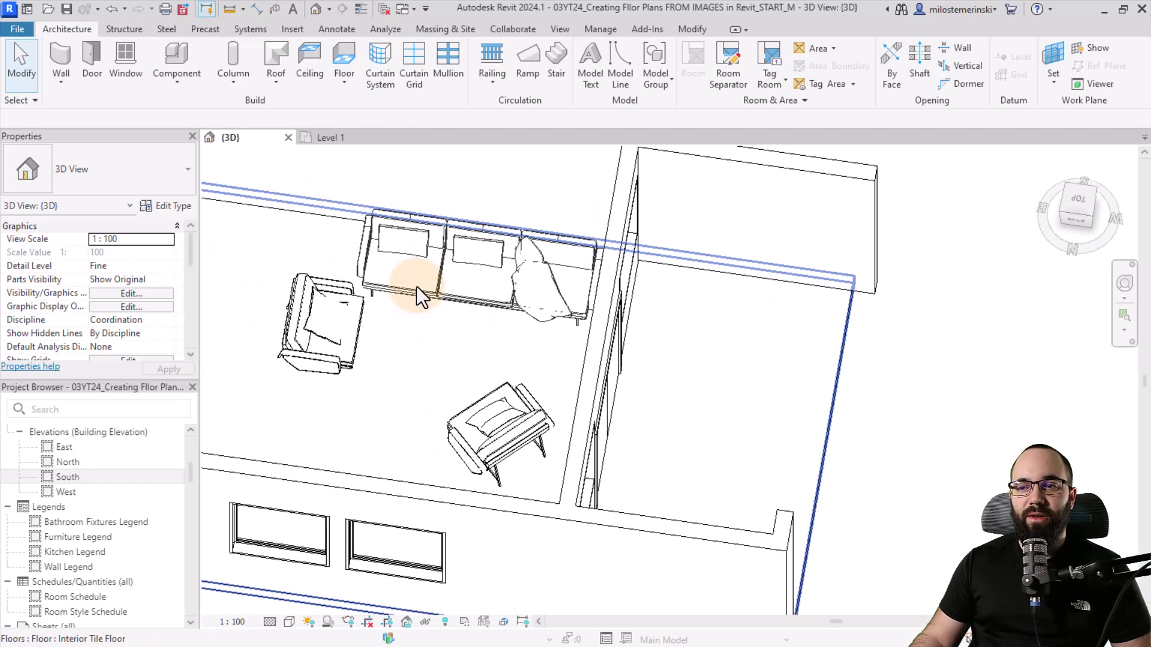
Switch the 3D view's visual style to Shaded, then to Realistic.
click(289, 621)
click(299, 600)
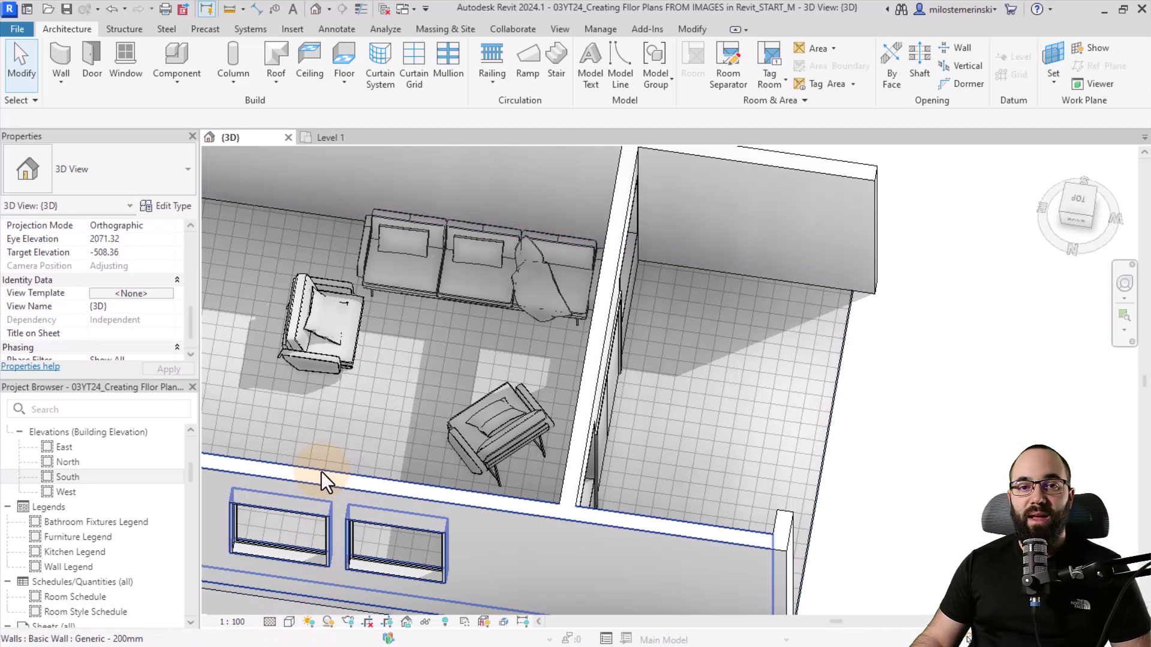
click(289, 622)
click(313, 606)
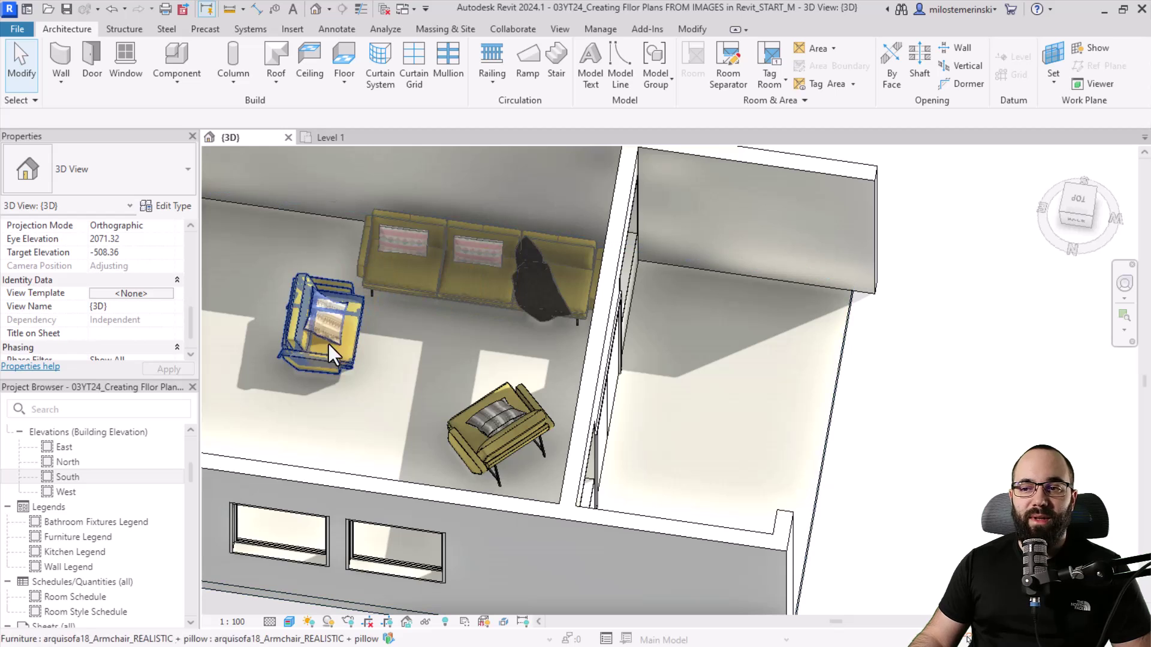
Zoom in and out to inspect the realistic apartment model.
scroll(390, 304, up, 2)
scroll(625, 411, down, 5)
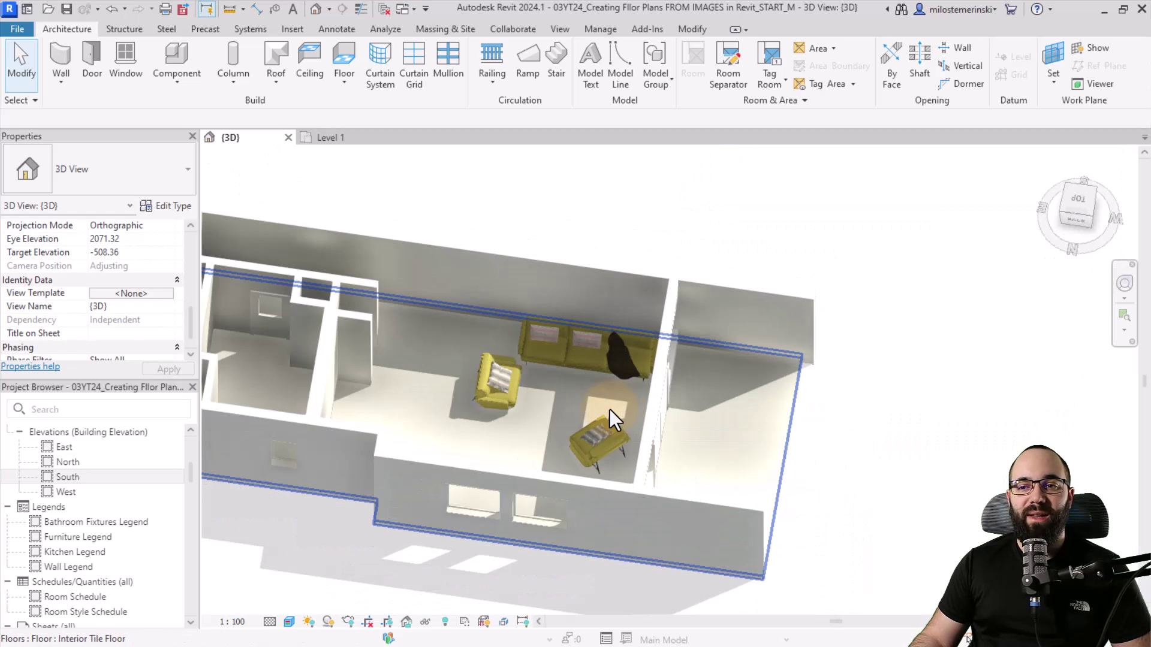
scroll(404, 386, up, 1)
scroll(578, 418, down, 1)
scroll(577, 418, up, 2)
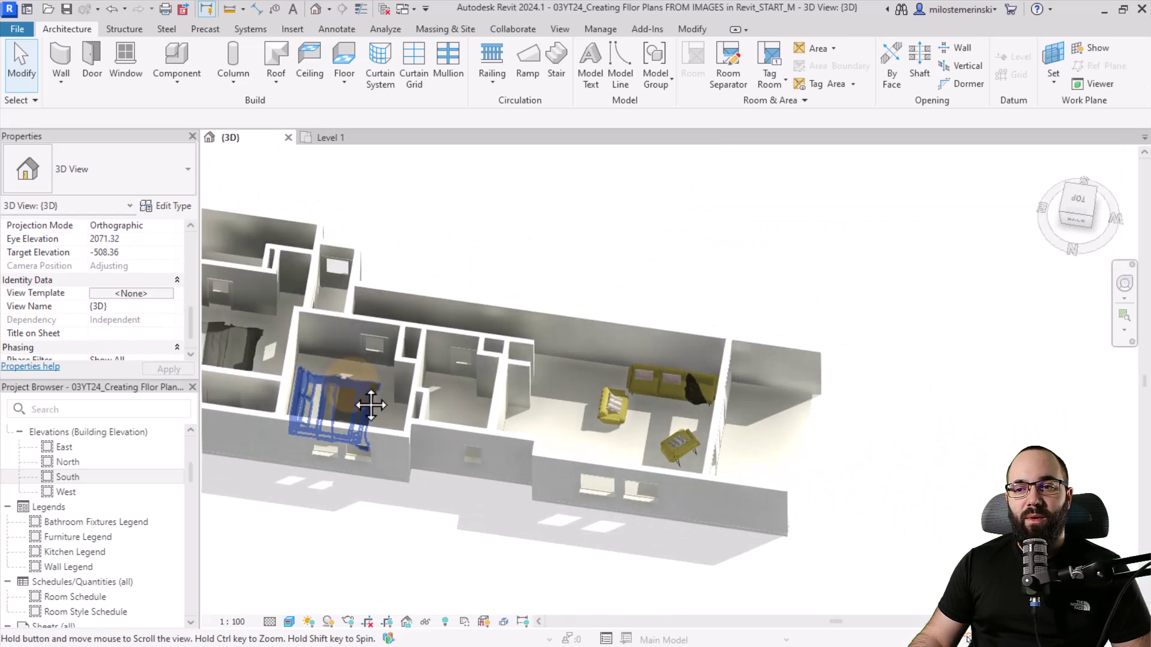
scroll(523, 423, up, 4)
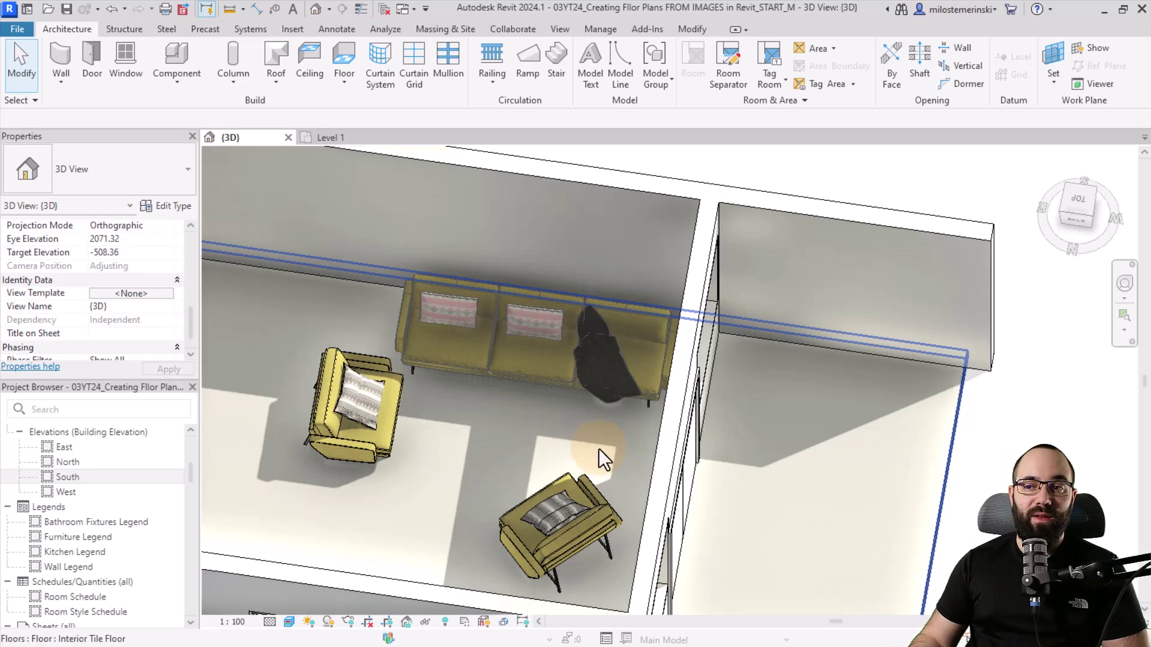
scroll(599, 450, down, 5)
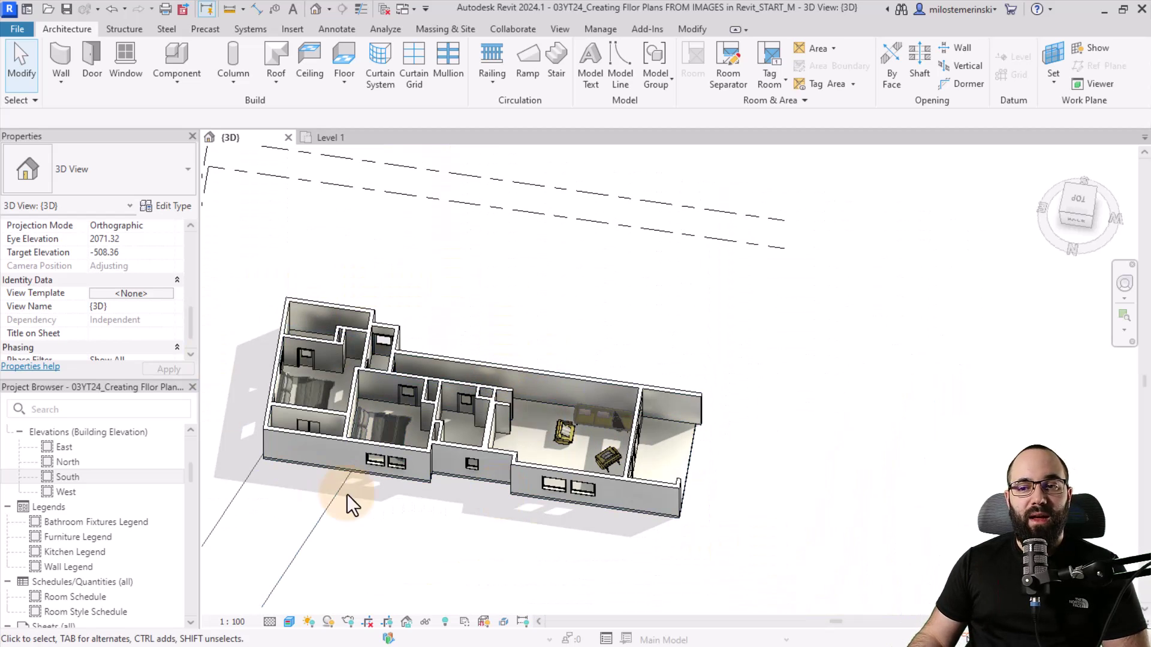